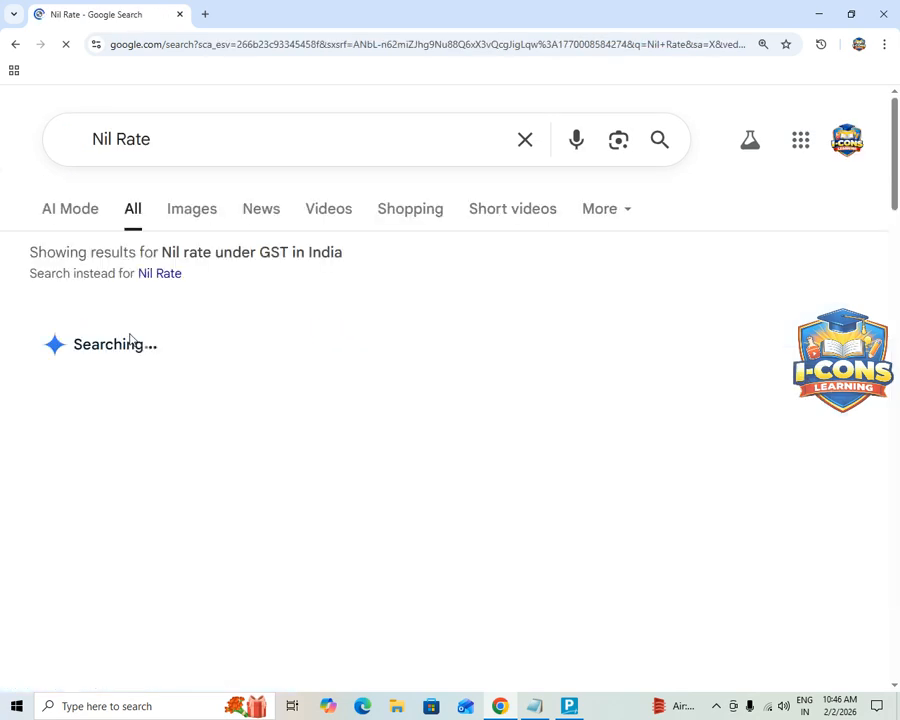
# - Return to the current GST rates in India results and review the key changes, tax slabs and impact
pyautogui.click(15, 44)
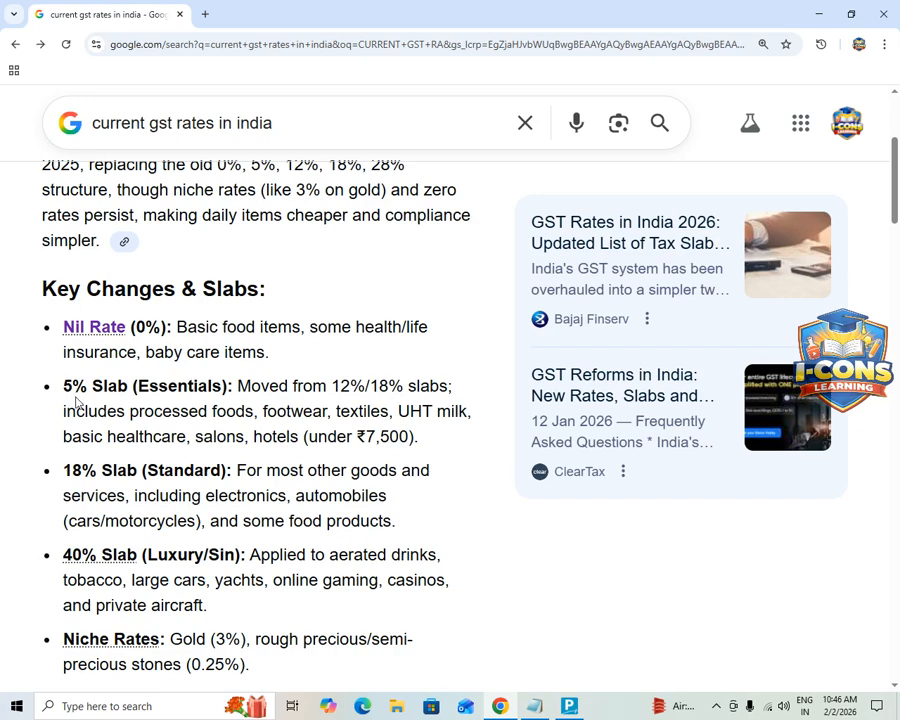
pyautogui.click(83, 484)
pyautogui.scroll(-1, 110, 500)
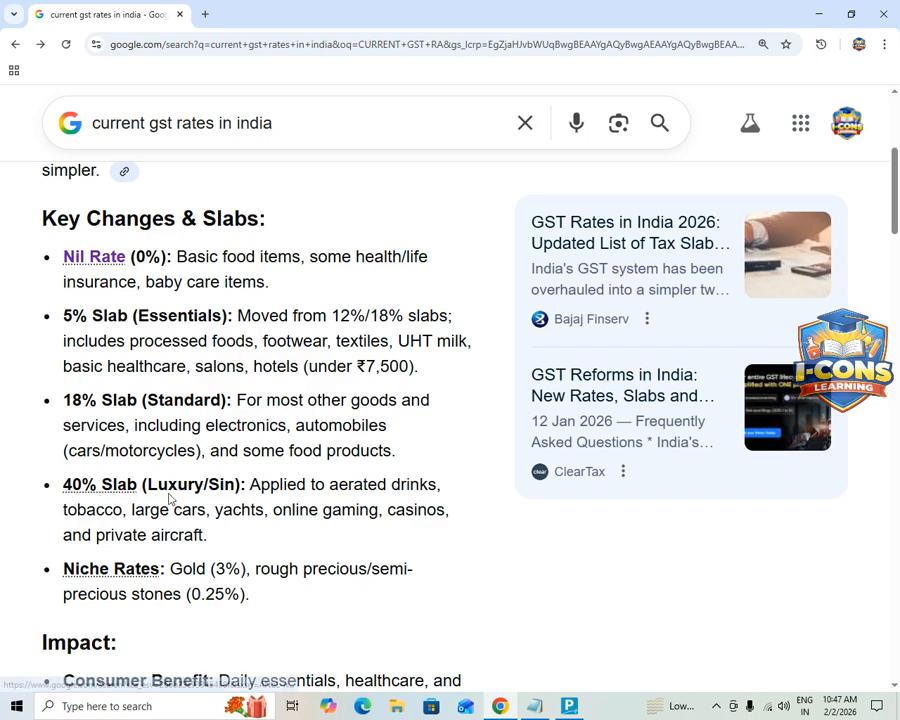
pyautogui.scroll(-1, 85, 515)
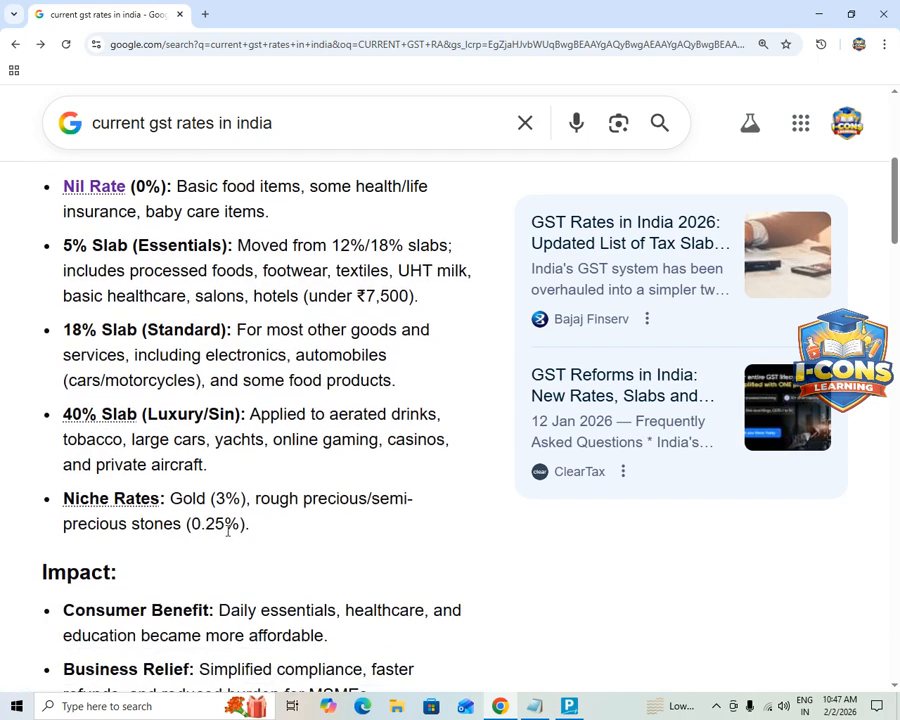
pyautogui.scroll(-1, 231, 527)
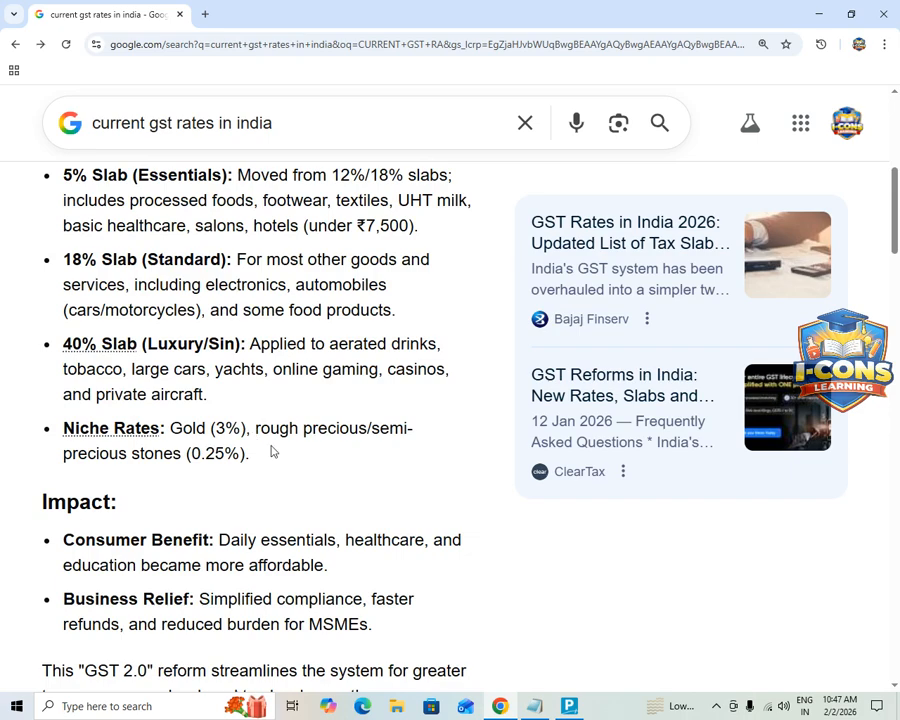
pyautogui.scroll(-1, 240, 495)
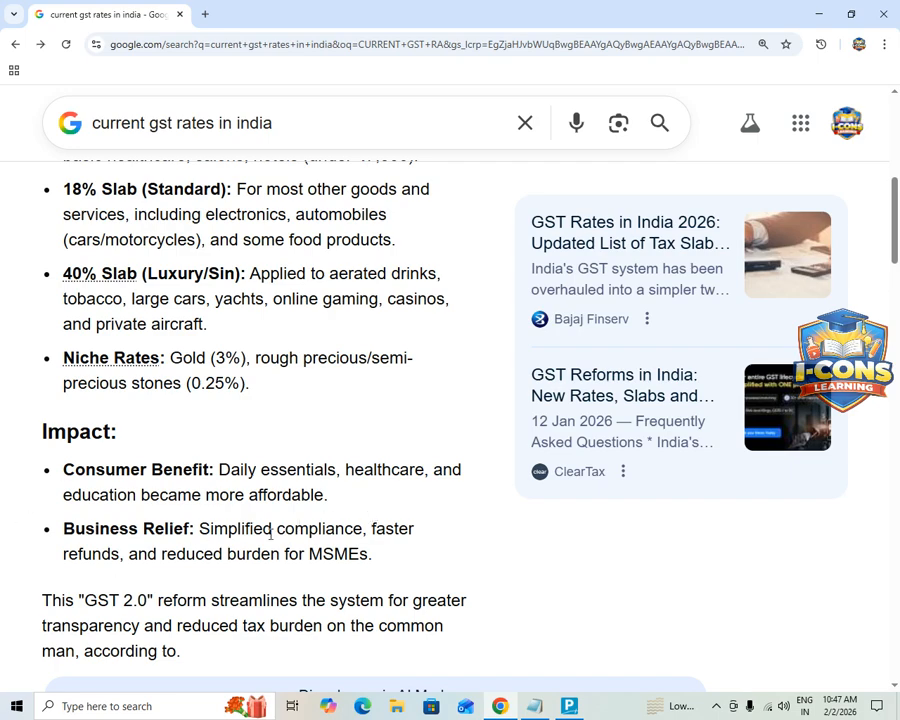
pyautogui.scroll(2, 269, 535)
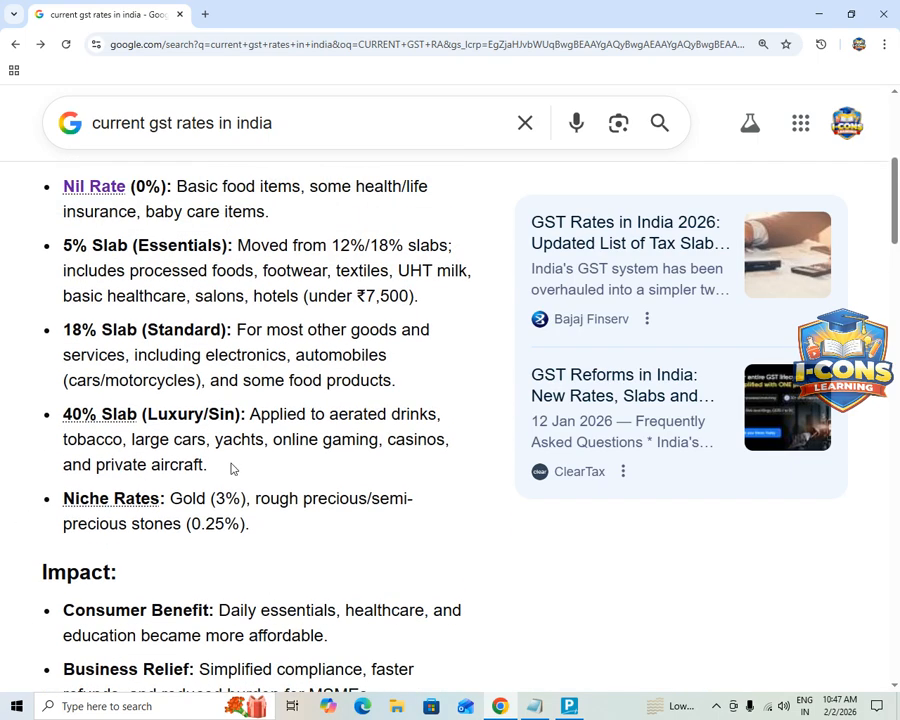
pyautogui.scroll(1, 215, 364)
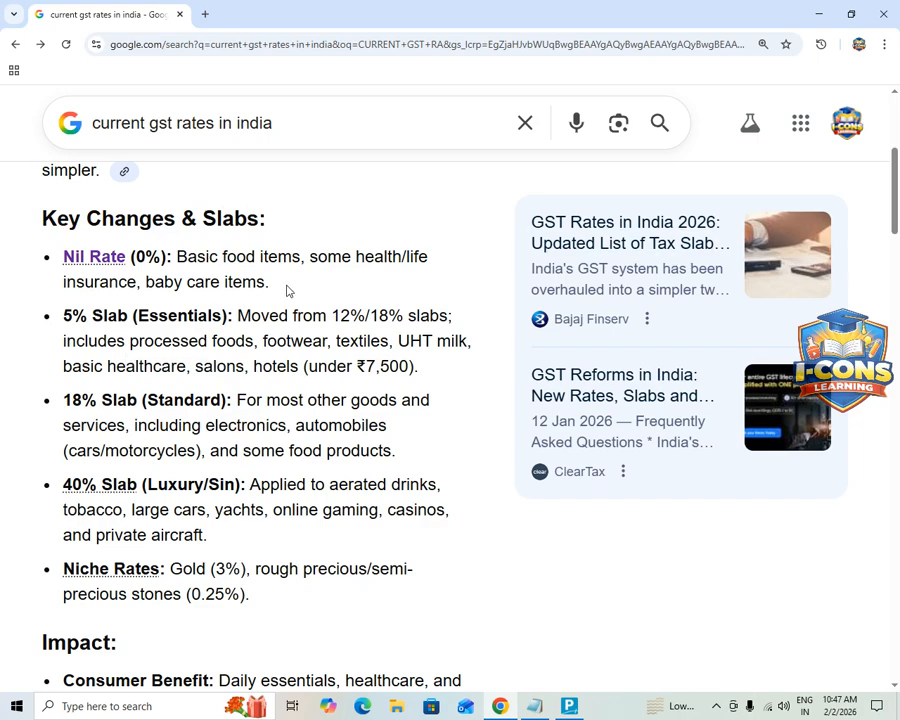
pyautogui.scroll(3, 268, 355)
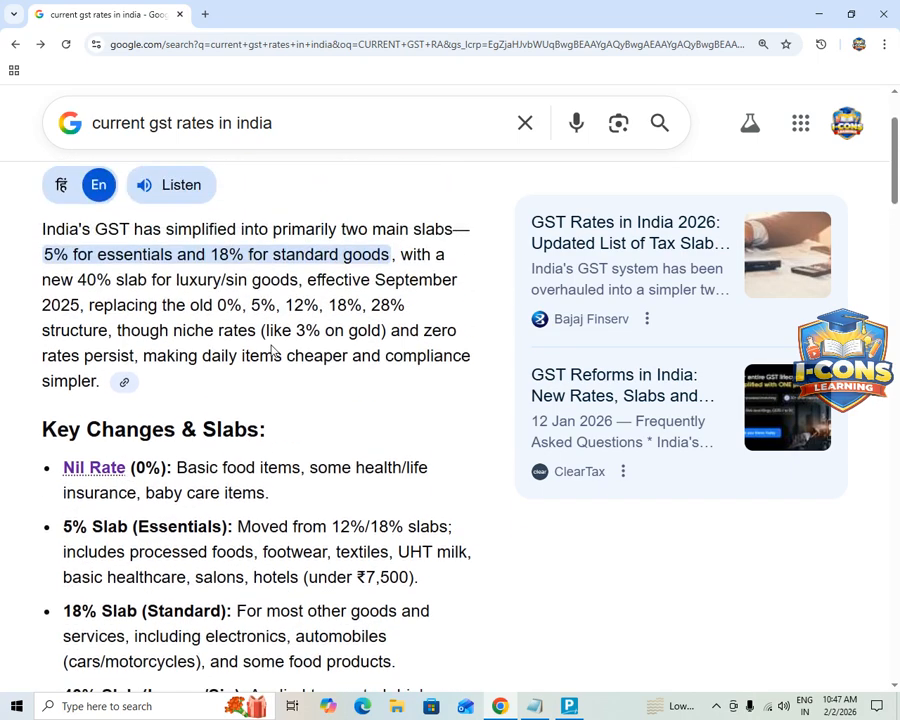
pyautogui.scroll(-1, 284, 412)
pyautogui.scroll(-2, 278, 423)
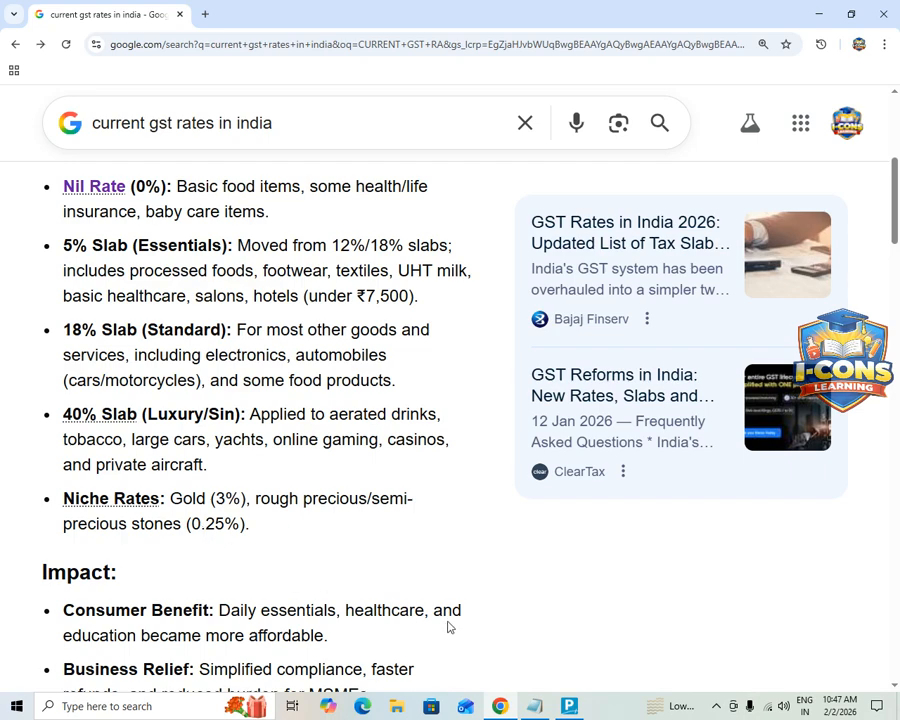
# - Switch to TallyPrime and discard the unfinished company creation for ICONS INDUSTRIES
pyautogui.click(578, 712)
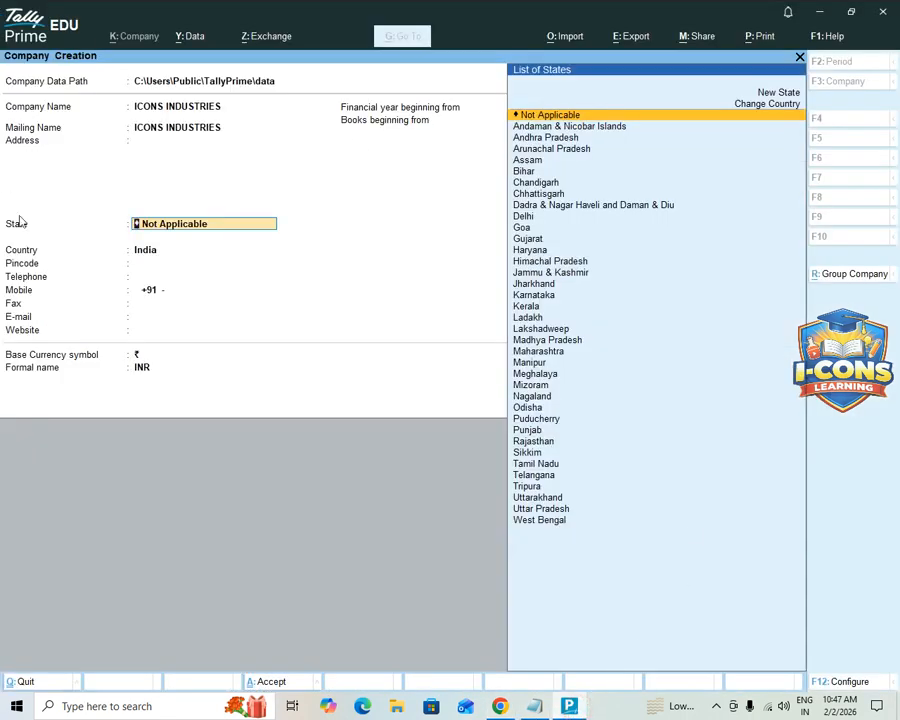
pyautogui.press('Escape')
pyautogui.press('Escape')
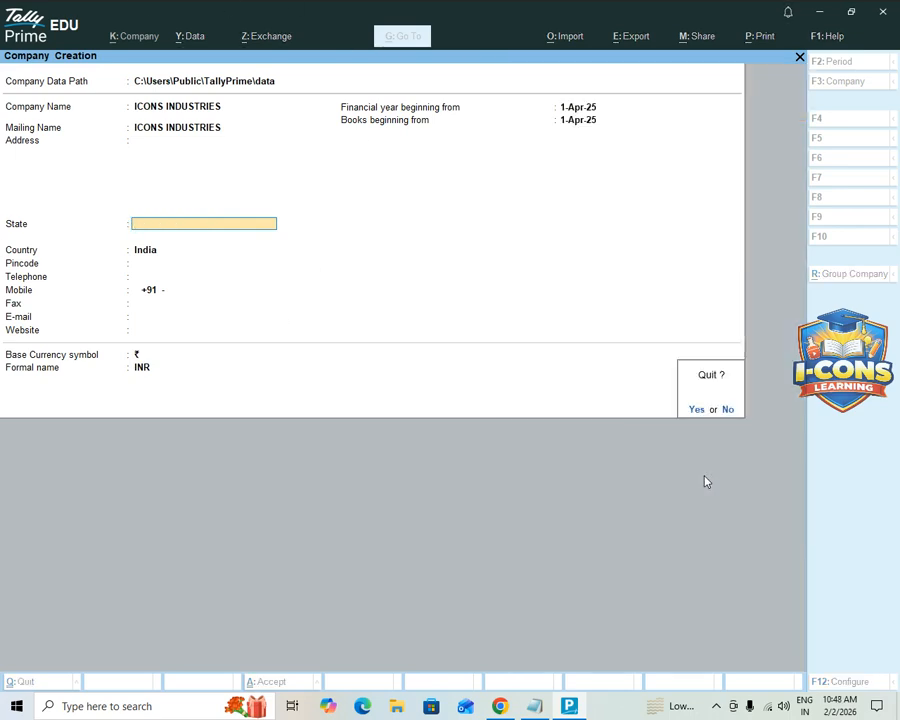
pyautogui.press('Escape')
pyautogui.press('Escape')
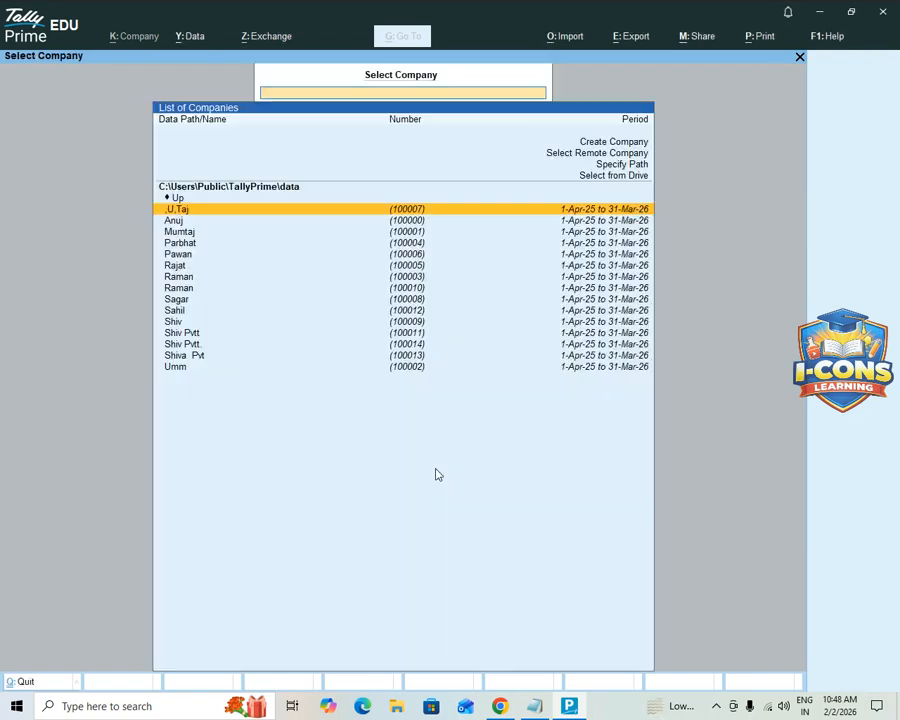
# - Start creating a new company named ICONS PVT LTD, using the same text as its mailing name
pyautogui.press('Up')
pyautogui.press('Up')
pyautogui.press('Up')
pyautogui.press('Up')
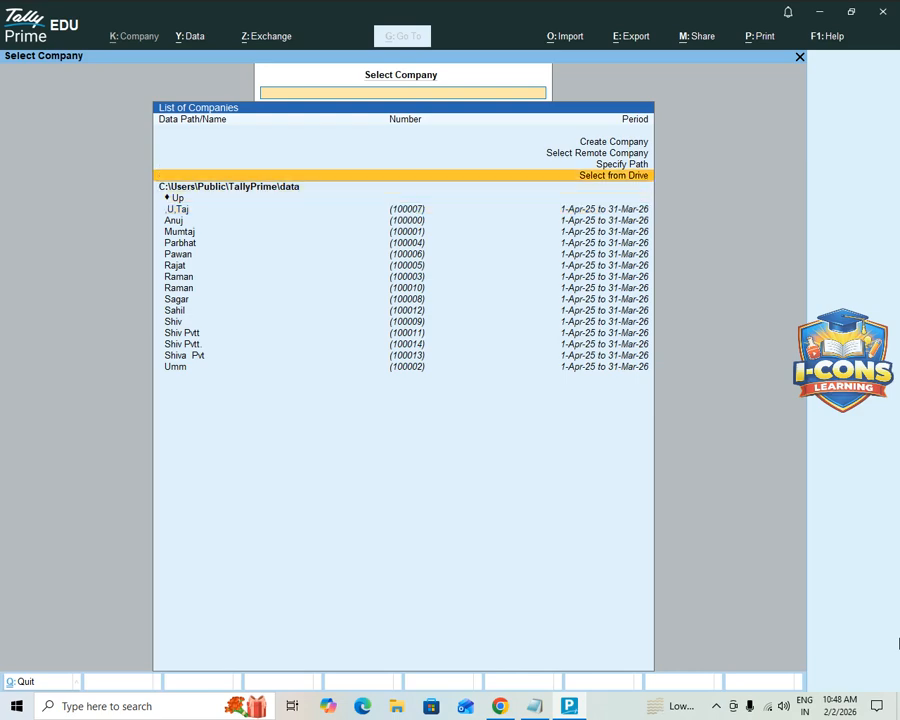
pyautogui.press('Up')
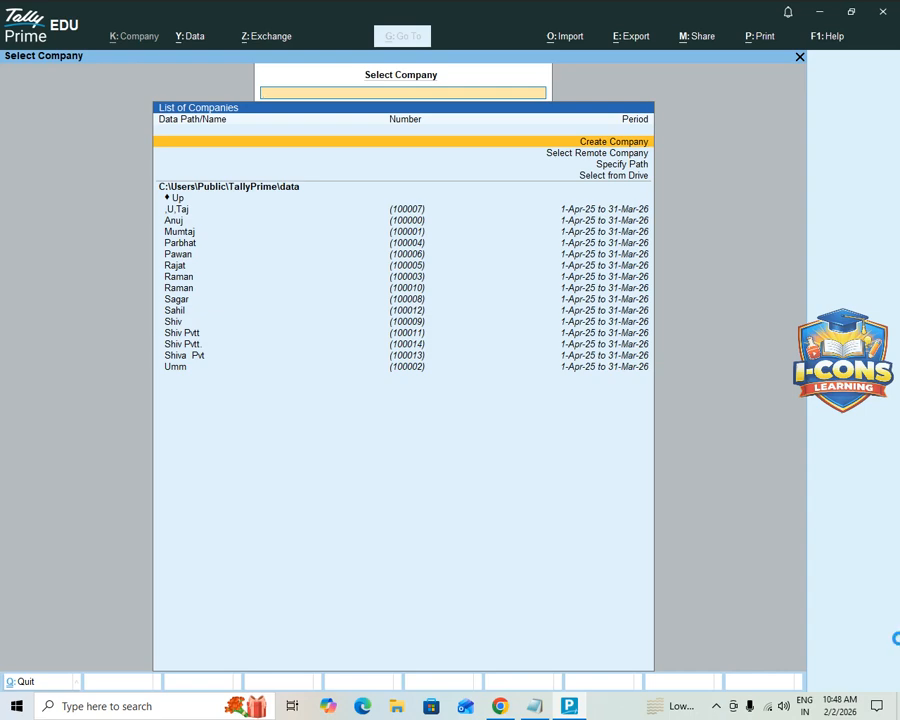
pyautogui.press('Return')
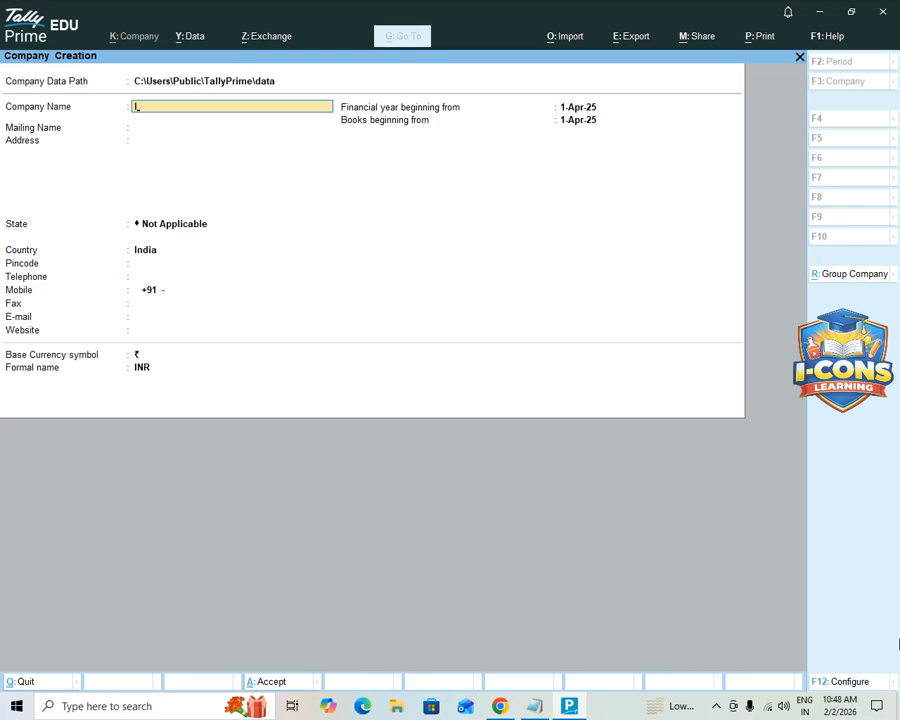
pyautogui.write('ICONS PVT LTD')
pyautogui.press('Return')
pyautogui.press('Return')
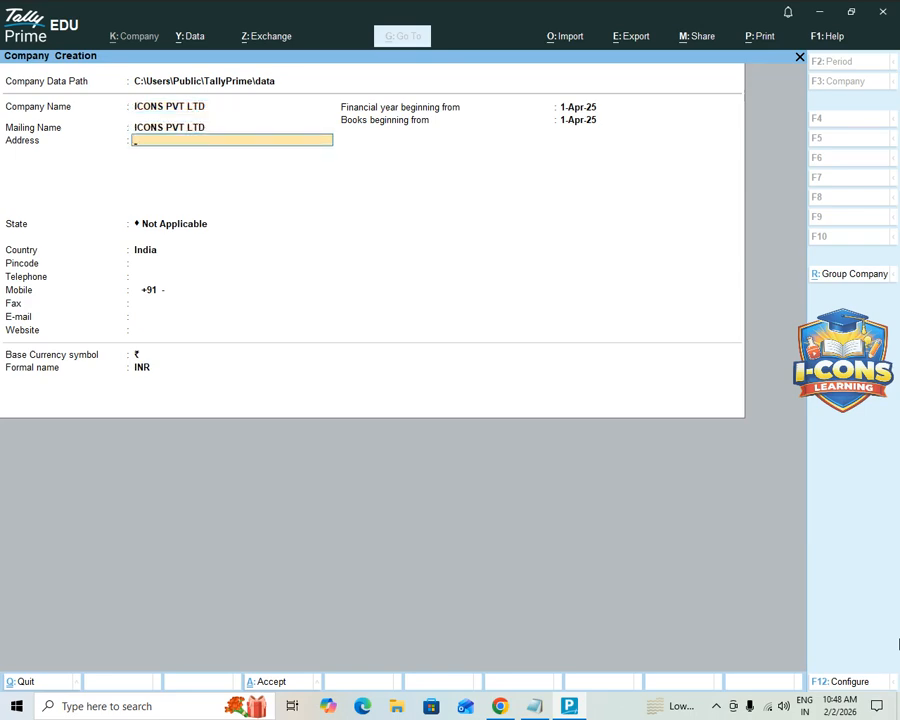
# - Fill in the address of the new company, matching it to the state of Haryana
pyautogui.write('SEC-4 DEL')
pyautogui.press('Return')
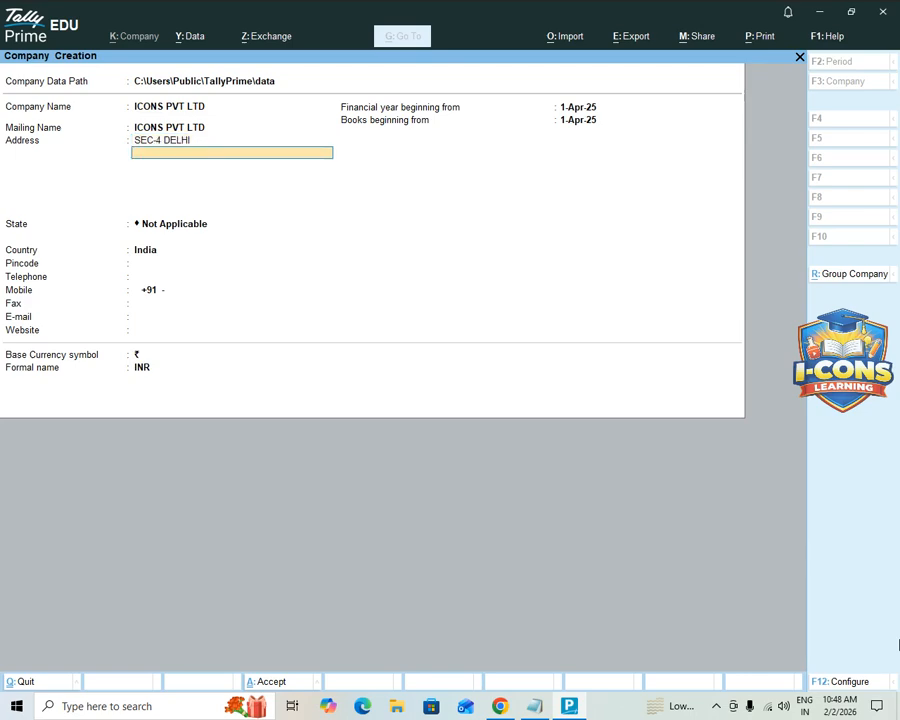
pyautogui.press('Return')
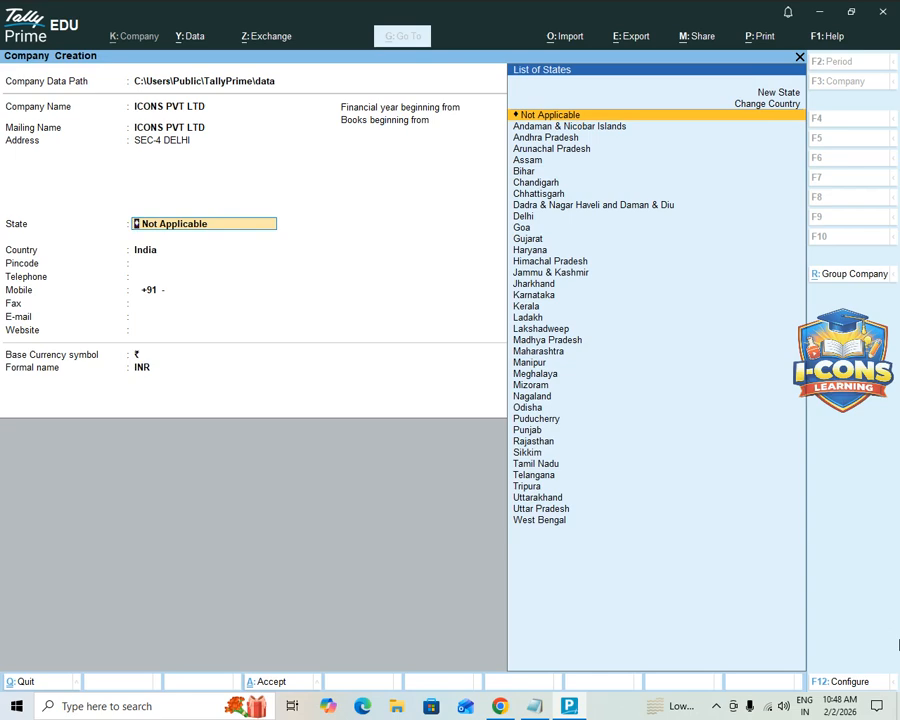
pyautogui.press('BackSpace')
pyautogui.press('BackSpace')
pyautogui.press('BackSpace')
pyautogui.press('BackSpace')
pyautogui.press('BackSpace')
pyautogui.press('BackSpace')
pyautogui.press('BackSpace')
pyautogui.write('HARY')
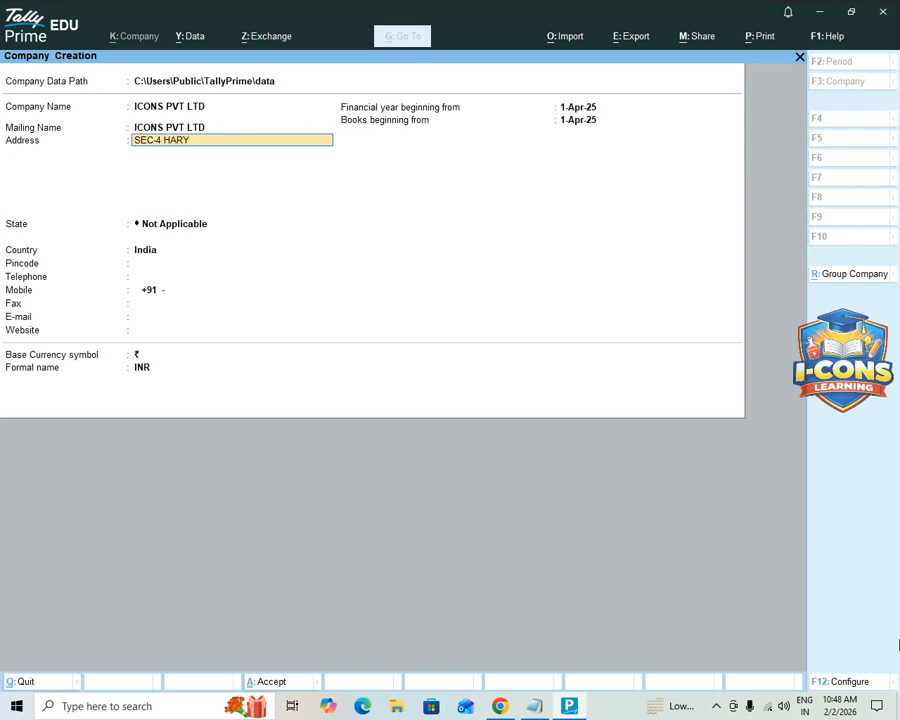
pyautogui.press('Return')
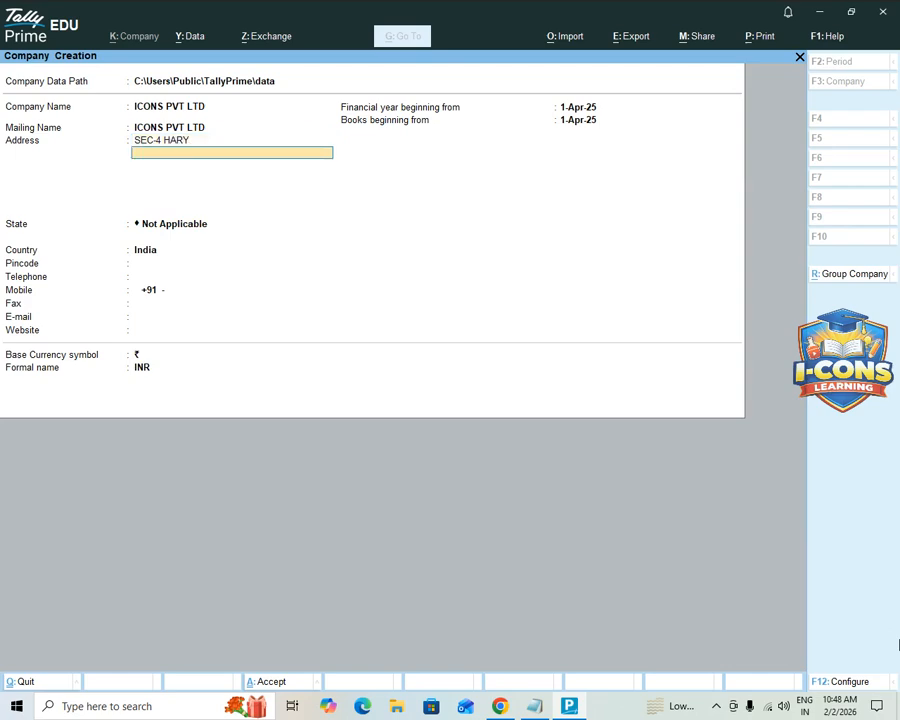
# - Set the company's state to Haryana and fill in its pincode
pyautogui.press('Return')
pyautogui.write('HAR')
pyautogui.press('Return')
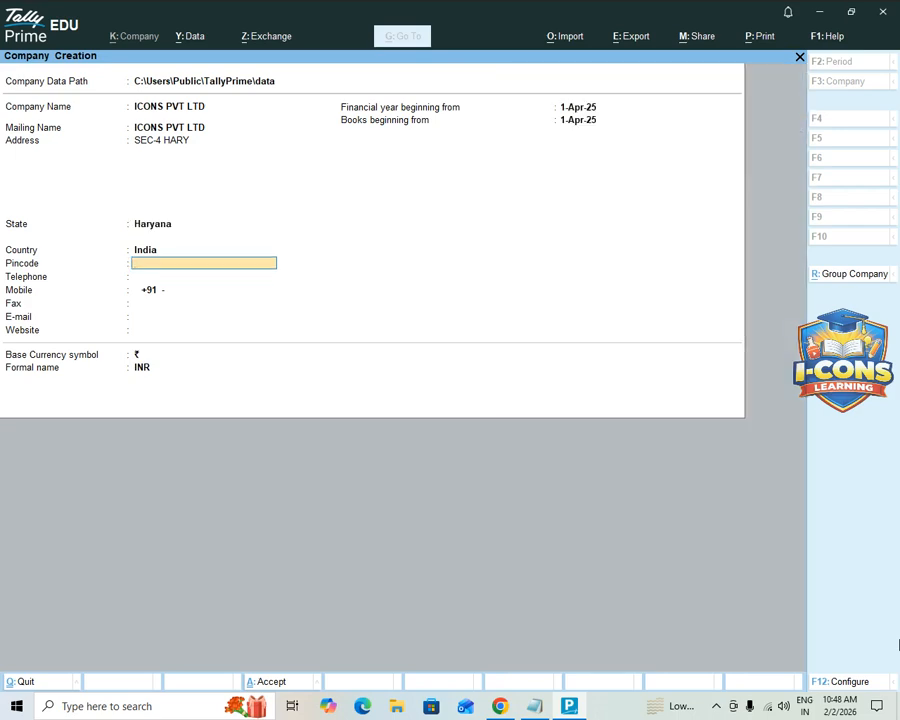
pyautogui.write('124001')
pyautogui.press('Return')
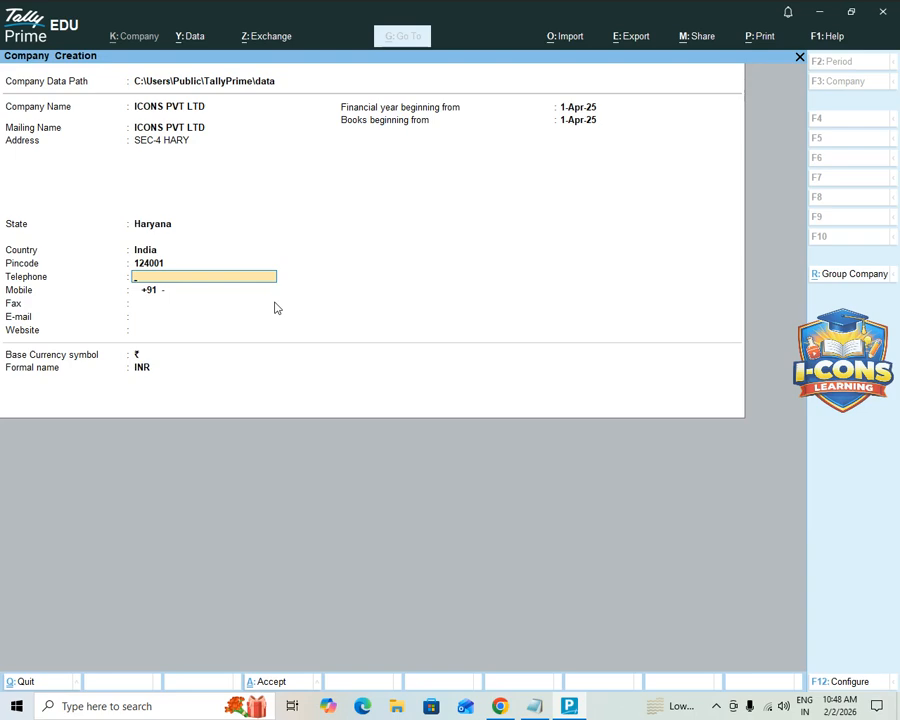
# - Leave the contact fields blank, keep 1-Apr-25 as the financial year and books start, and save the company
pyautogui.press('Return')
pyautogui.press('Return')
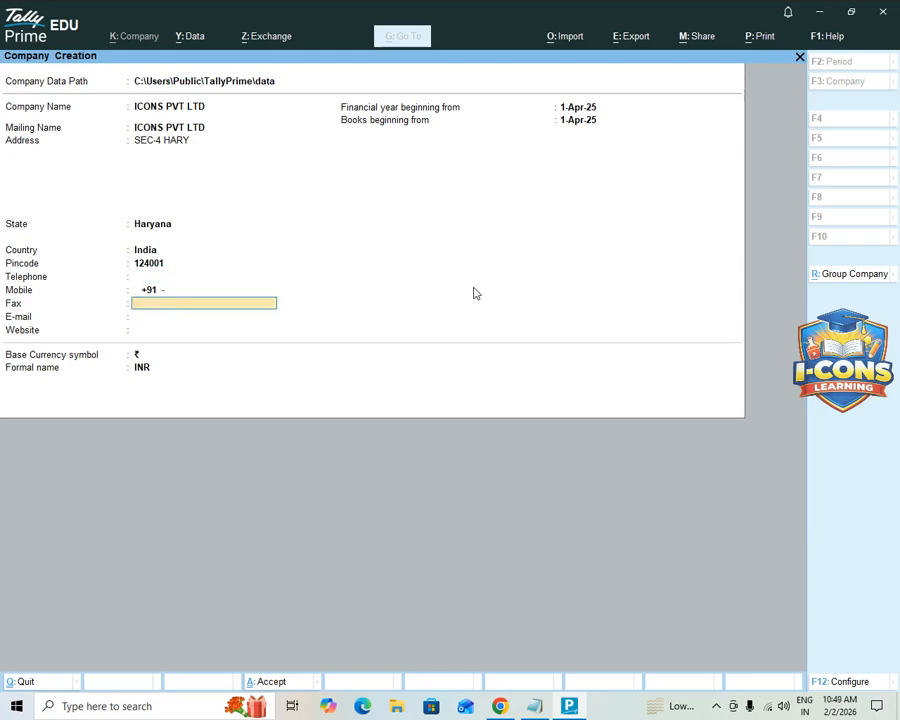
pyautogui.press('Return')
pyautogui.press('Return')
pyautogui.press('Return')
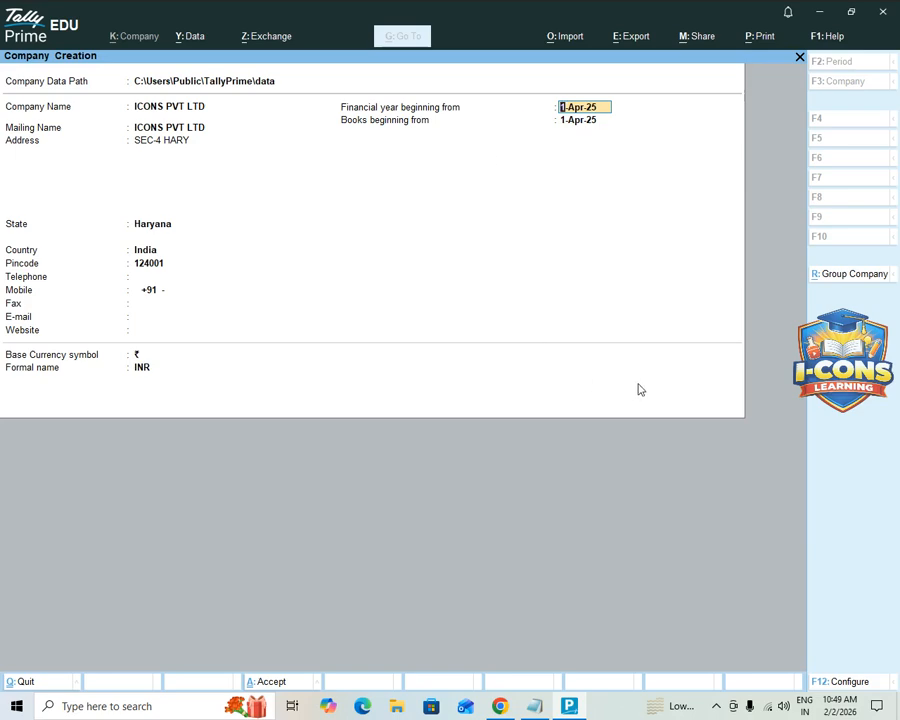
pyautogui.press('Return')
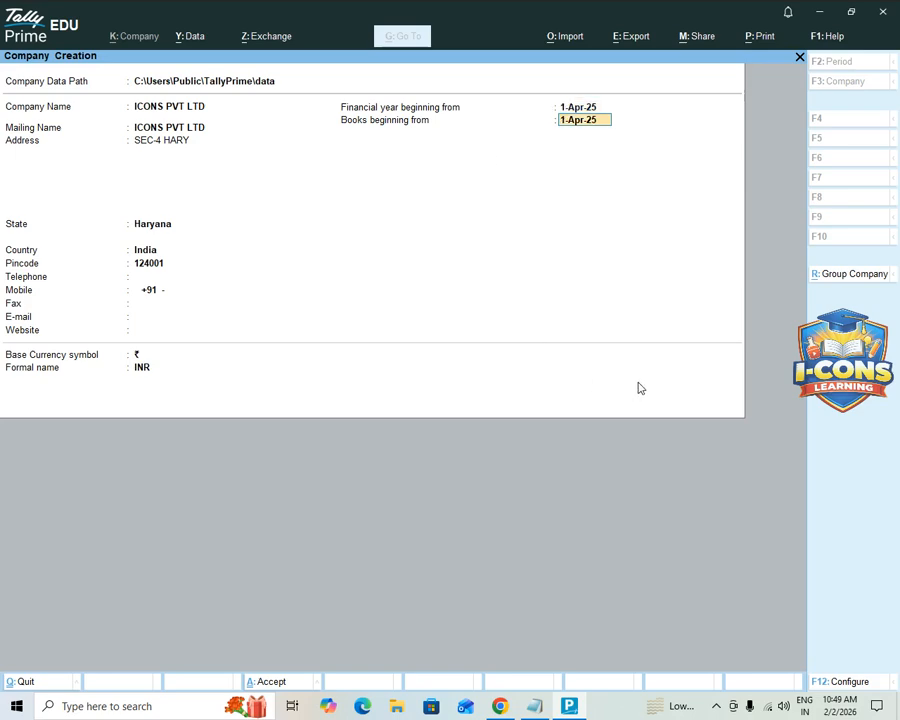
pyautogui.hotkey('ctrl', 'a')
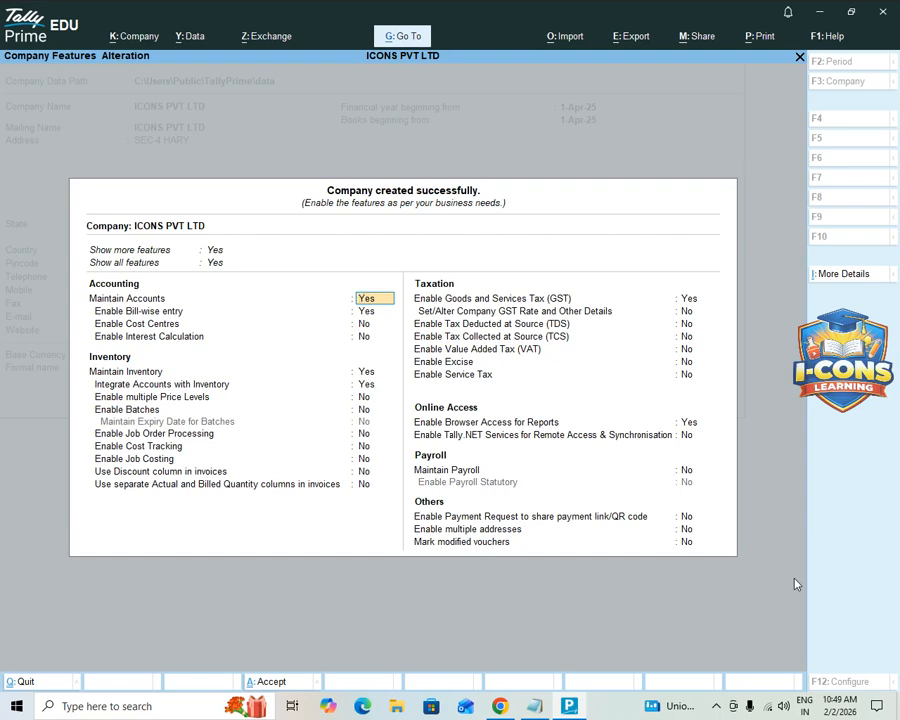
# - Accept the default accounting and inventory features for ICONS PVT LTD
pyautogui.press('Return')
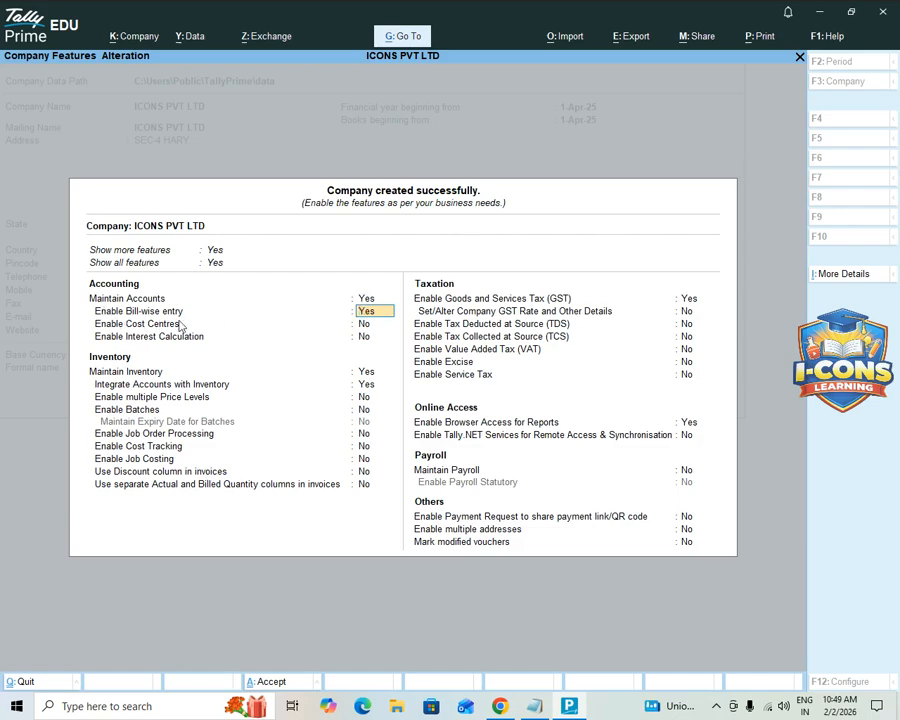
pyautogui.press('Return')
pyautogui.press('Return')
pyautogui.press('Return')
pyautogui.press('Return')
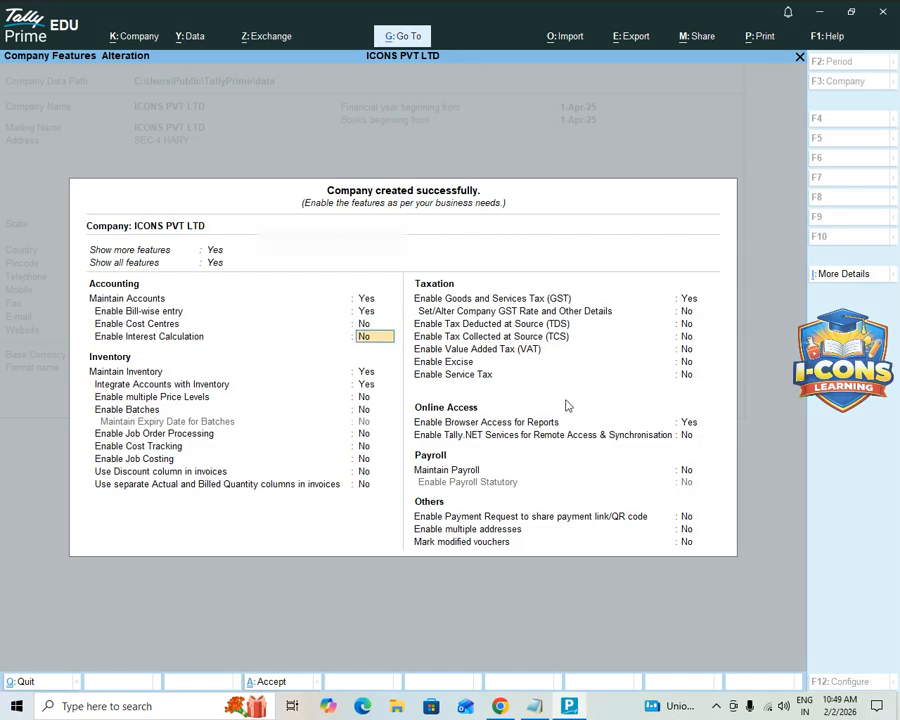
pyautogui.press('Up')
pyautogui.press('Return')
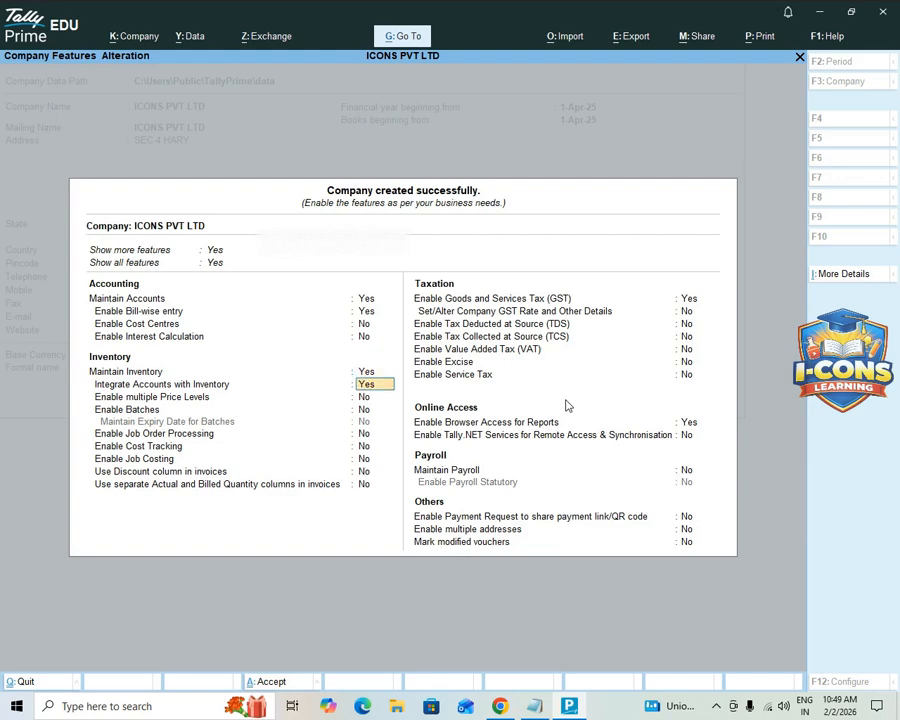
pyautogui.press('Up')
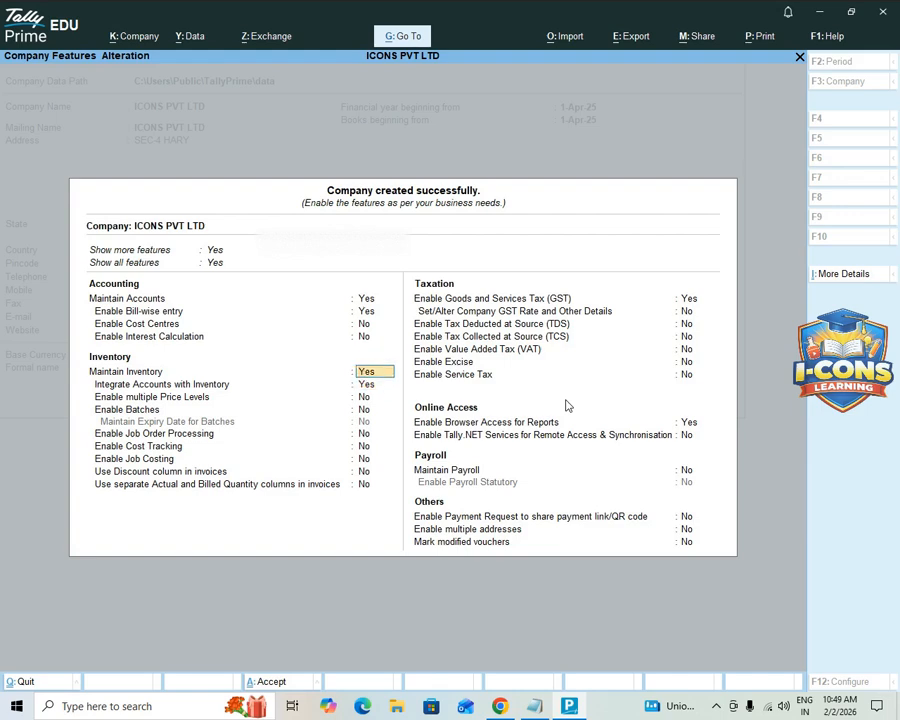
pyautogui.press('Return')
pyautogui.press('Return')
pyautogui.press('Return')
pyautogui.press('Return')
pyautogui.press('Return')
pyautogui.press('Return')
pyautogui.press('Return')
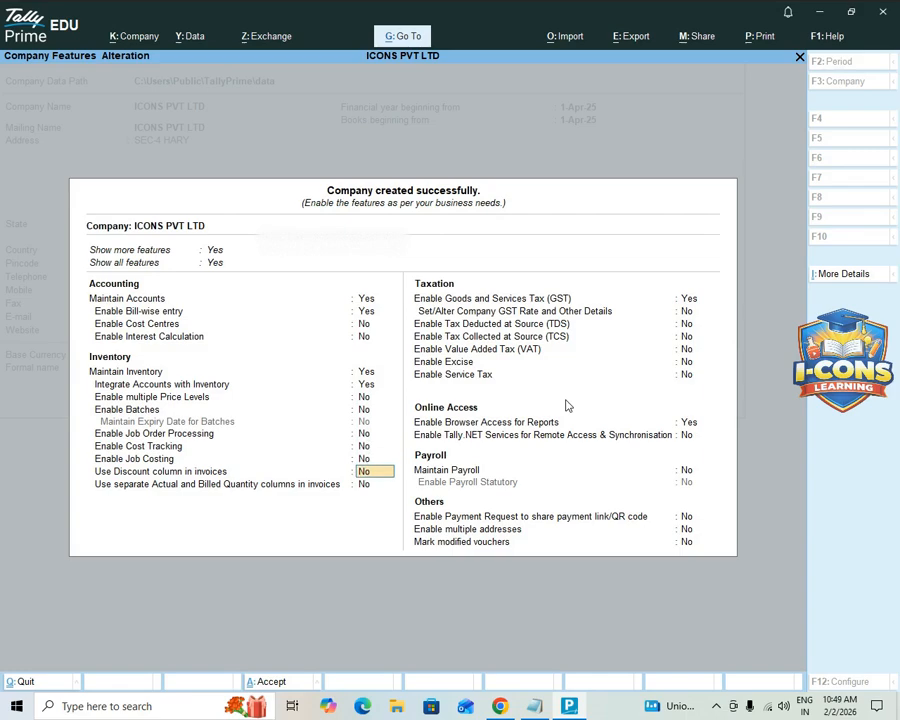
pyautogui.press('Return')
pyautogui.press('Return')
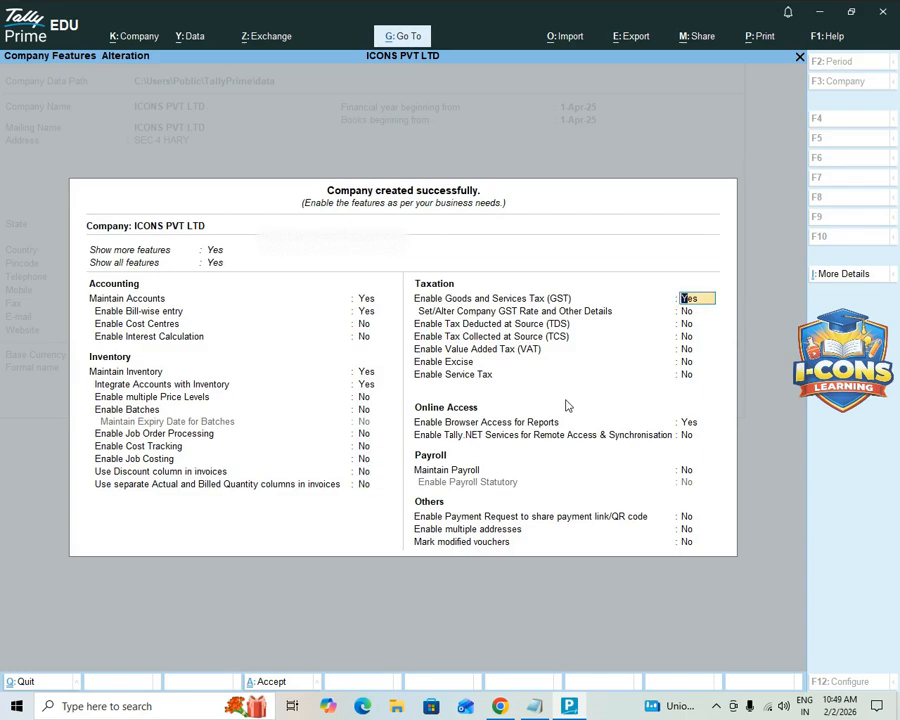
# - Enable GST for ICONS PVT LTD, keep Haryana and Regular registration with Assessee of Other Territory at No, and enter the company's GSTIN
pyautogui.press('Return')
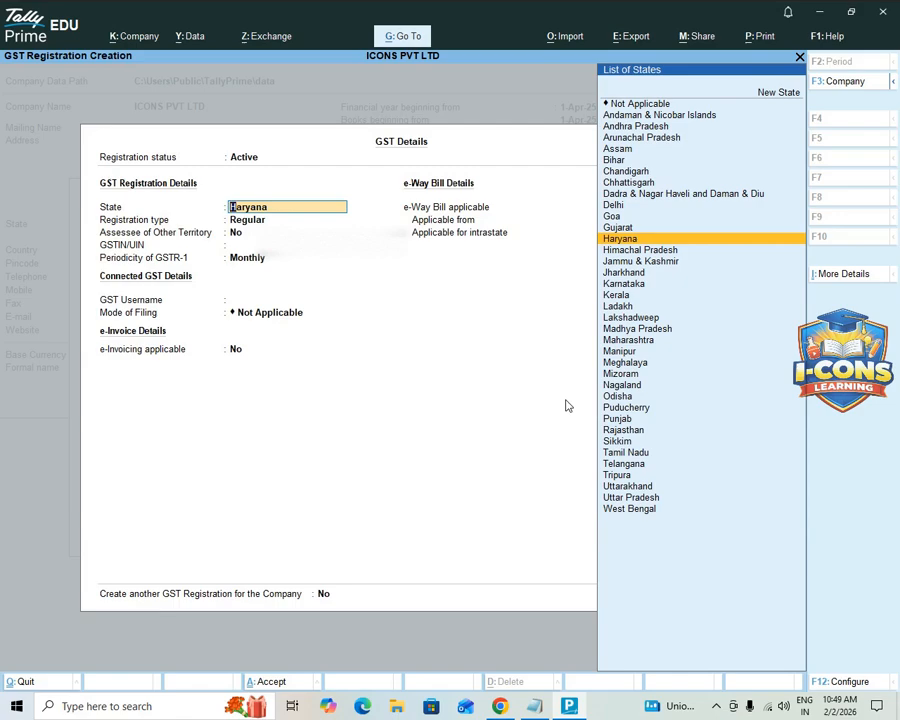
pyautogui.press('Return')
pyautogui.press('Return')
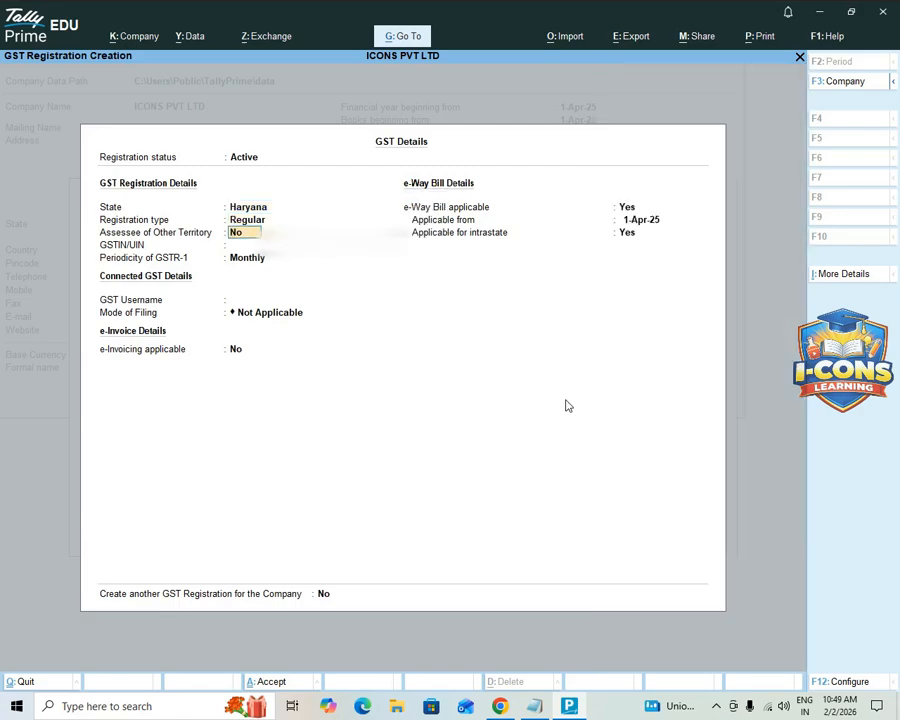
pyautogui.press('Return')
pyautogui.write('06AAA')
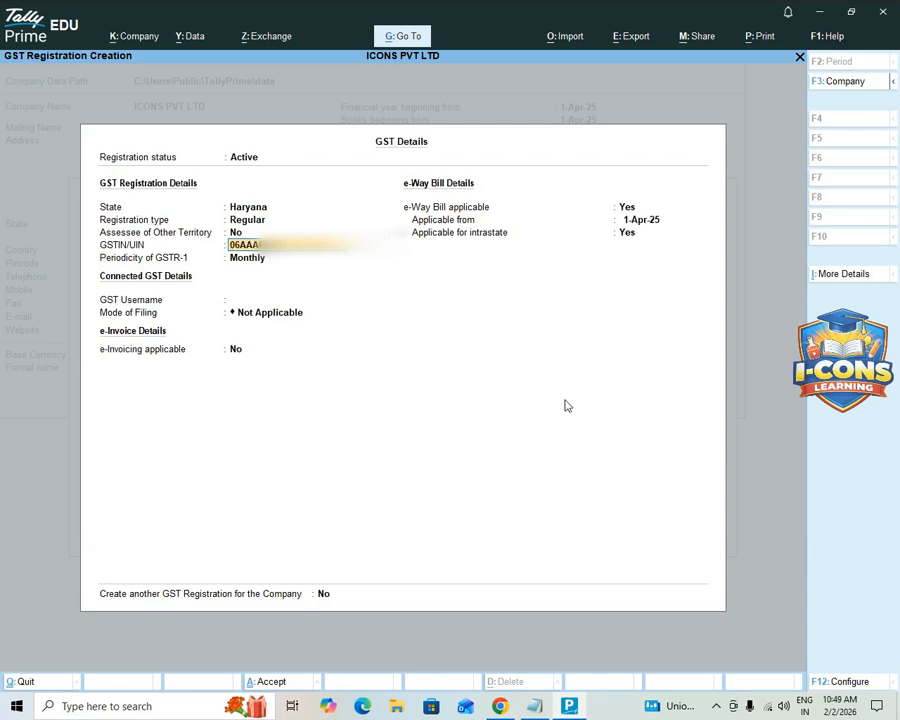
pyautogui.write('CB1234C1Z5')
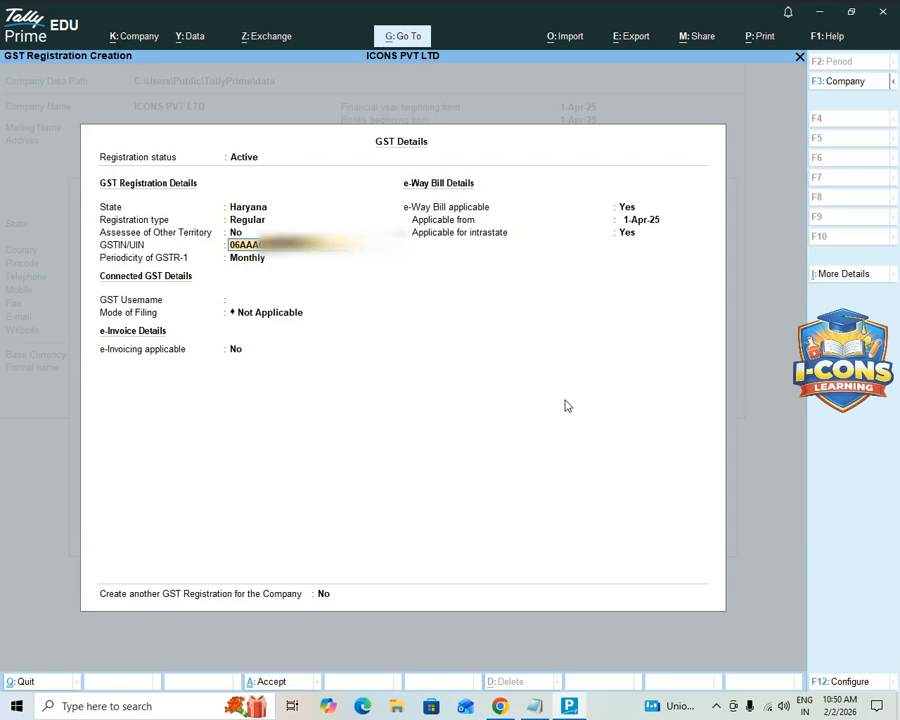
pyautogui.press('Return')
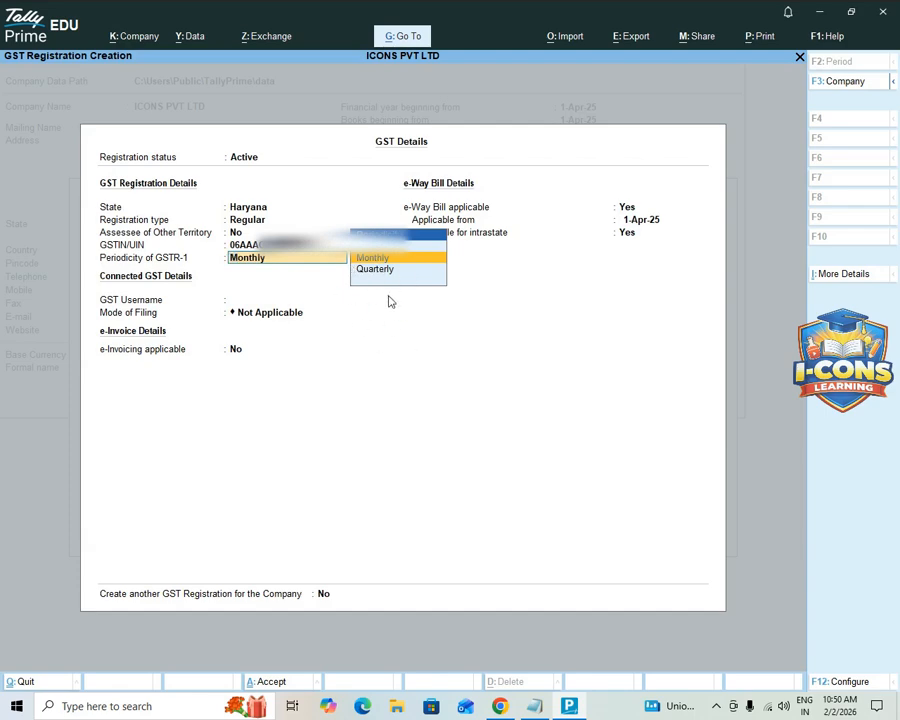
# - Keep GSTR-1 periodicity Monthly, leave the GST username blank and e-invoicing off, set e-Way Bill applicable to No, and save the GST registration
pyautogui.press('Return')
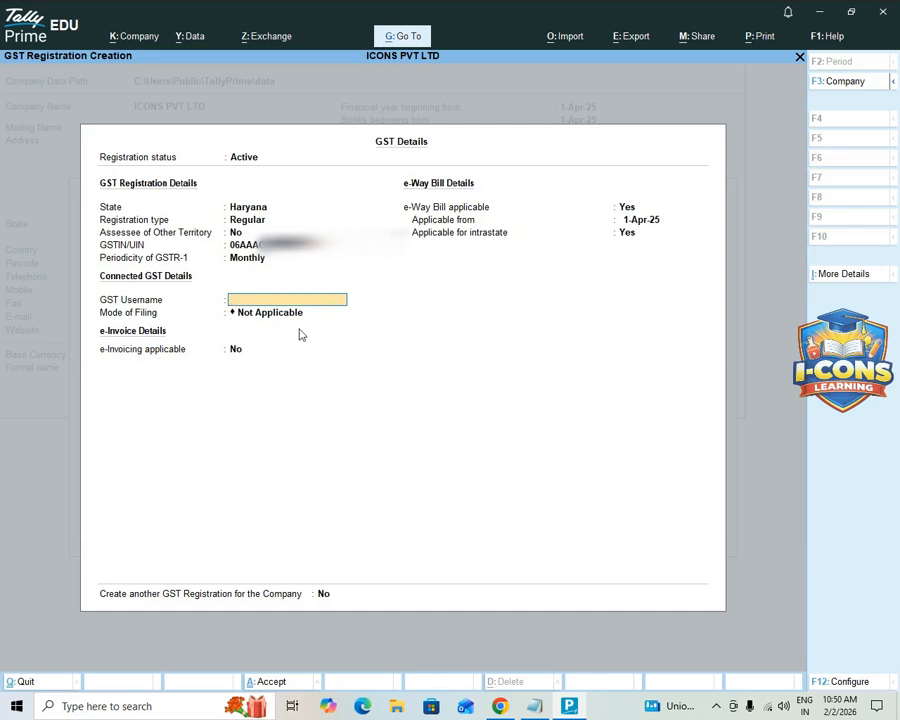
pyautogui.press('Return')
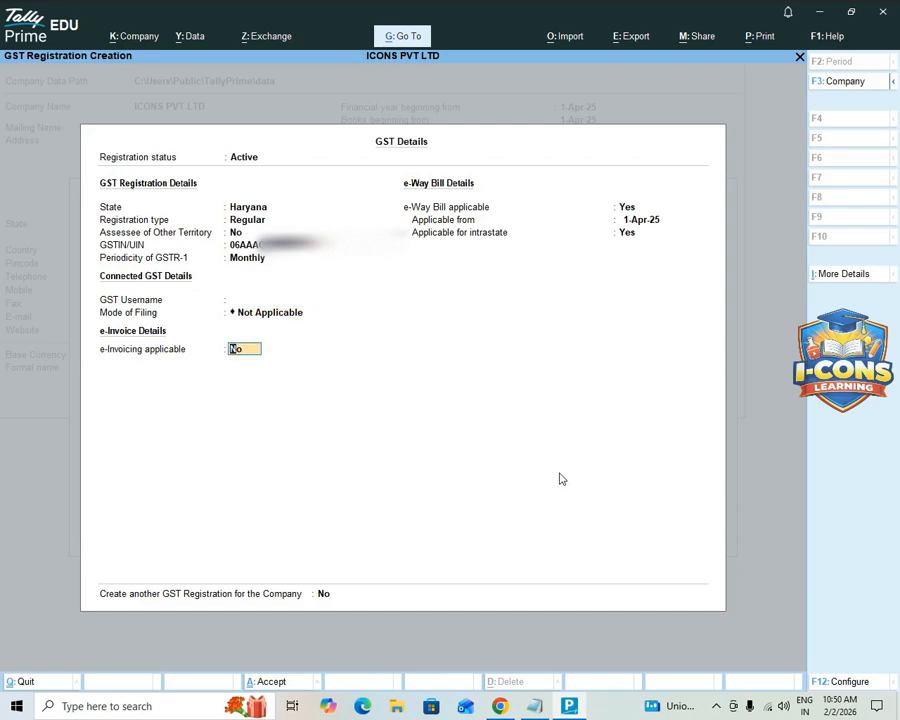
pyautogui.press('Return')
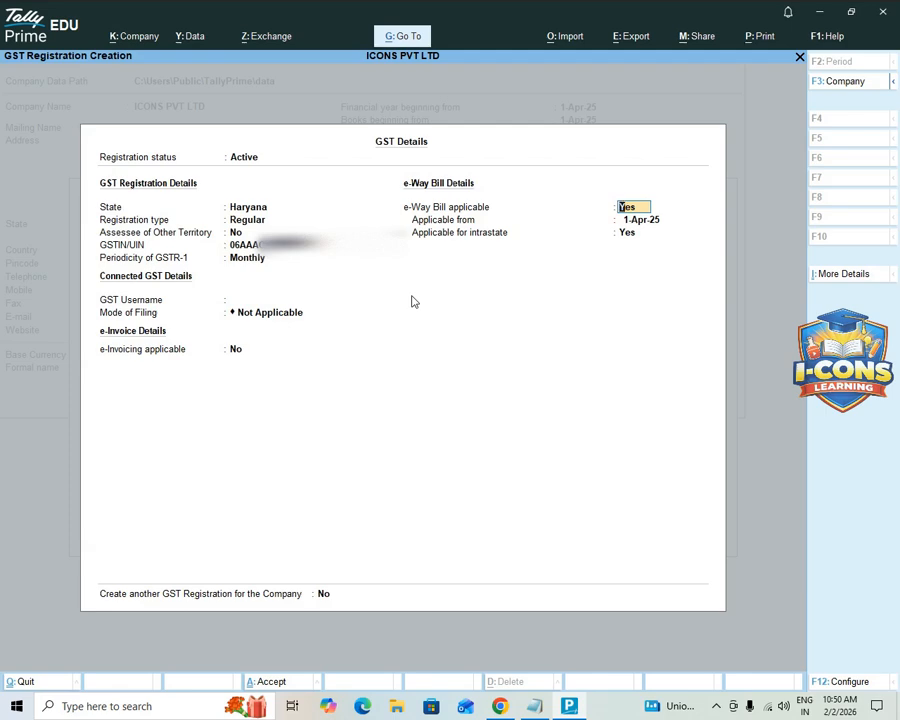
pyautogui.write('N')
pyautogui.press('Return')
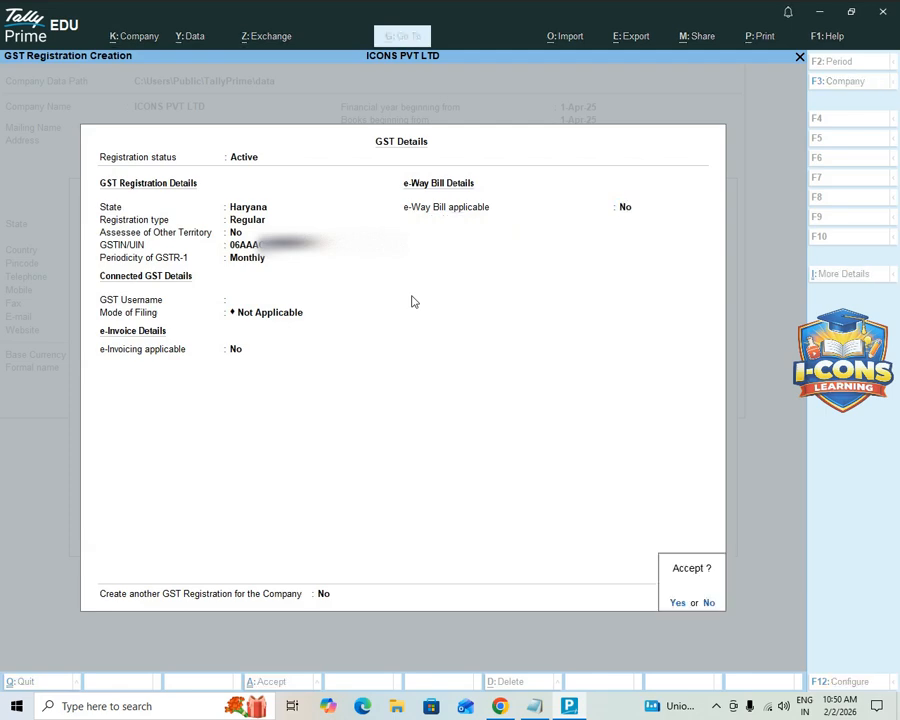
pyautogui.press('Return')
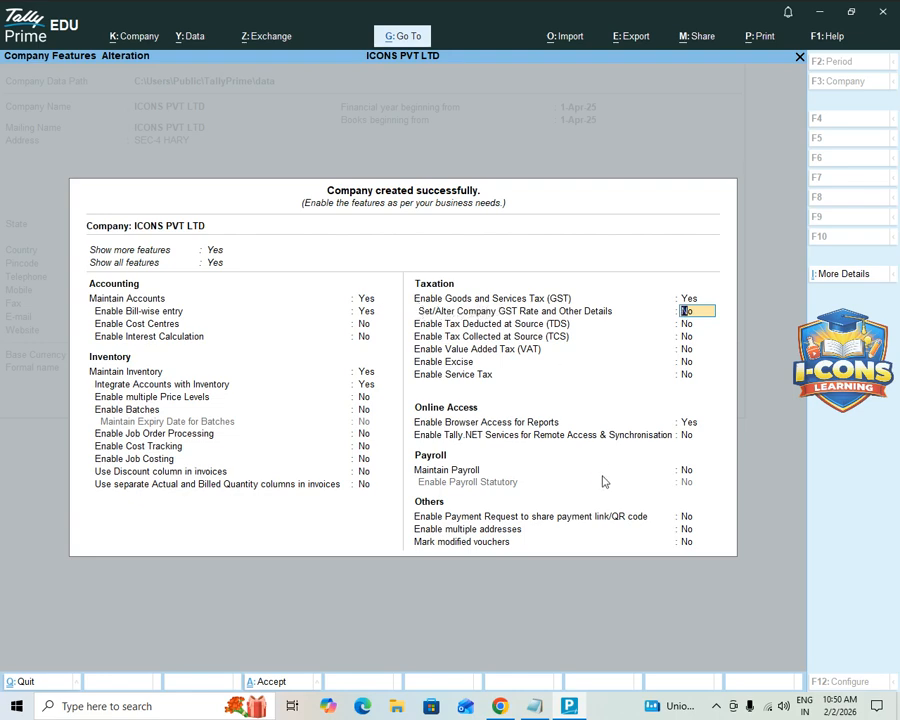
# - Keep the remaining taxation features at No, disable browser access for reports, and save the company features
pyautogui.press('Return')
pyautogui.press('Return')
pyautogui.press('Return')
pyautogui.press('Return')
pyautogui.press('Return')
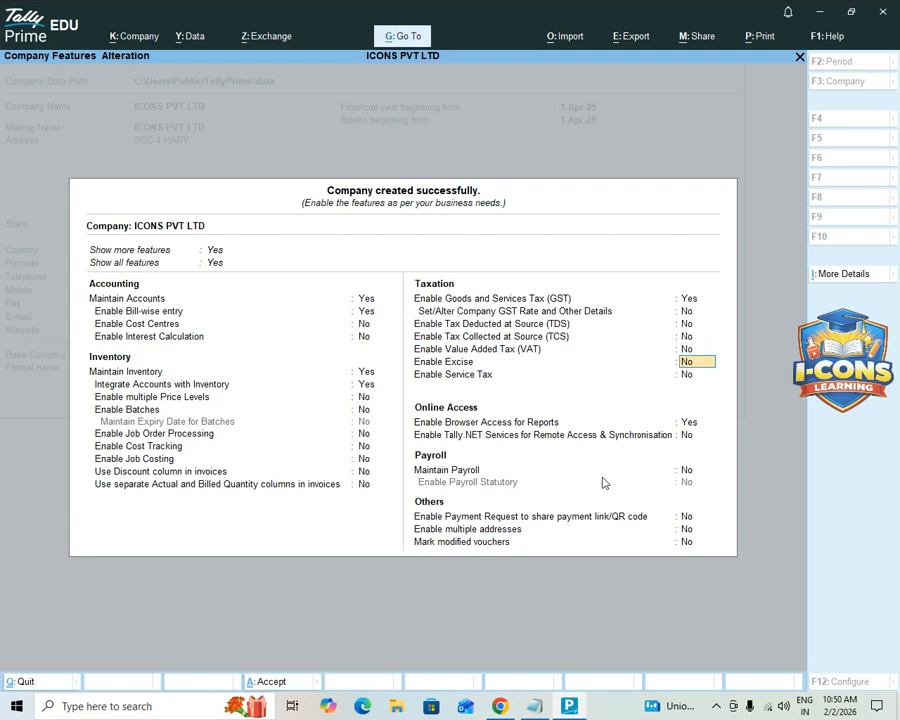
pyautogui.press('Return')
pyautogui.write('n')
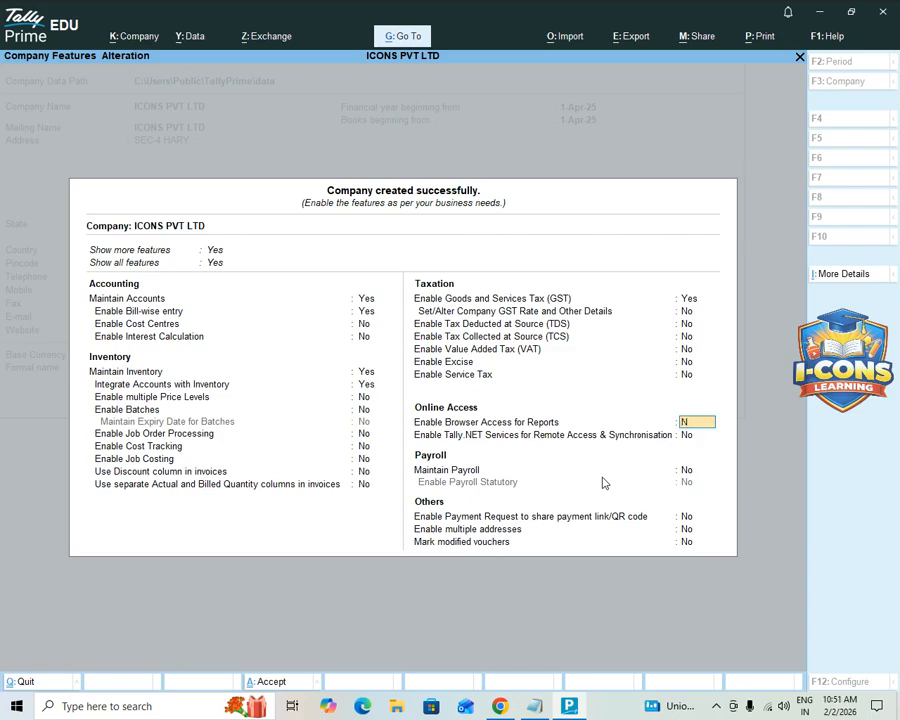
pyautogui.press('Return')
pyautogui.hotkey('ctrl', 'a')
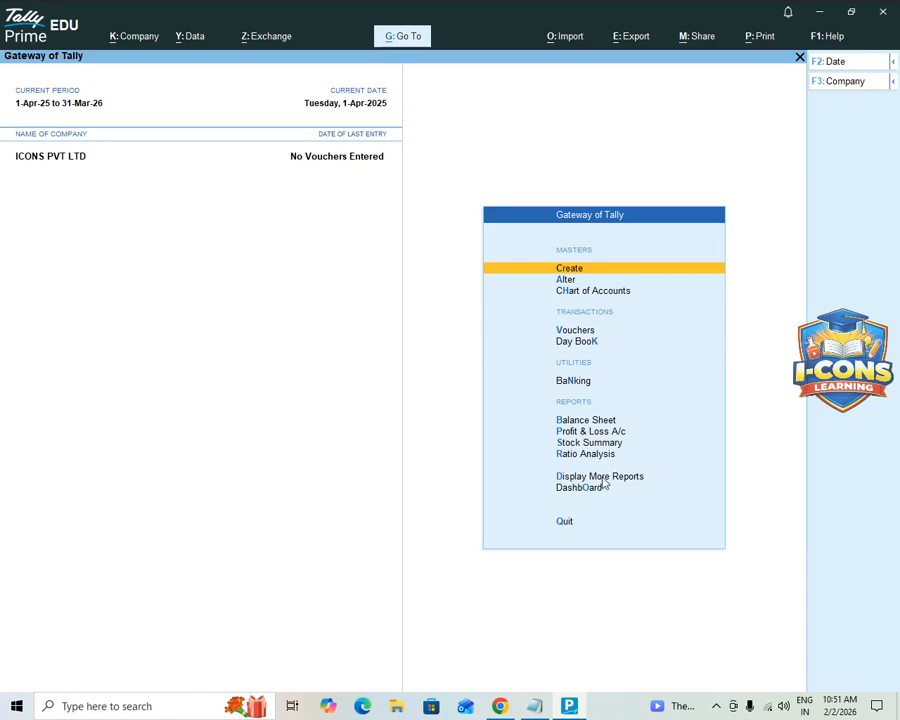
# - Start a new ledger named PURCHASE and place it under Purchase Accounts
pyautogui.press('Return')
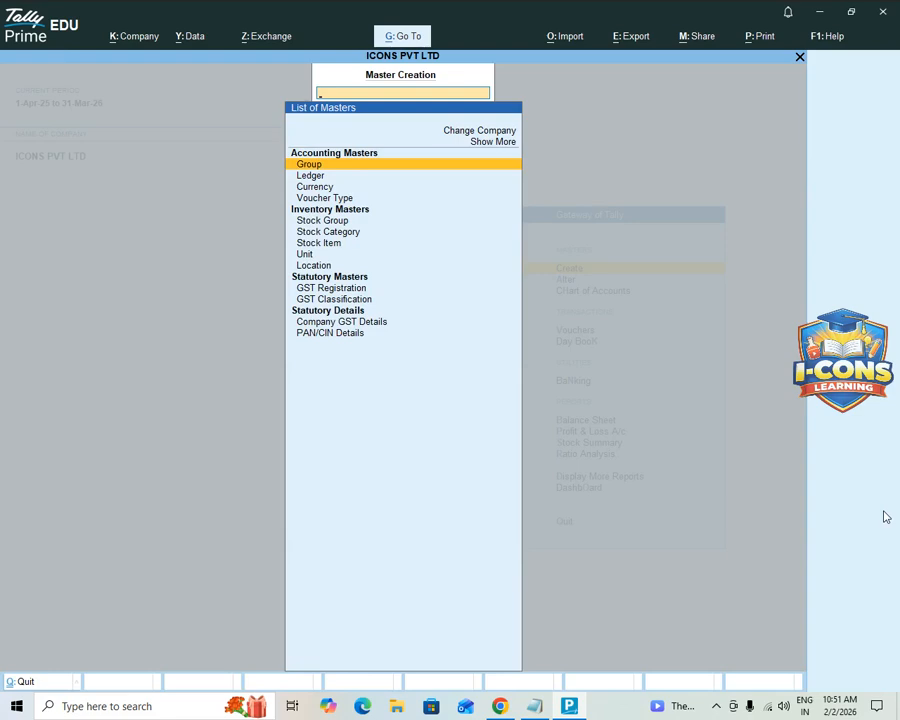
pyautogui.press('Down')
pyautogui.press('Return')
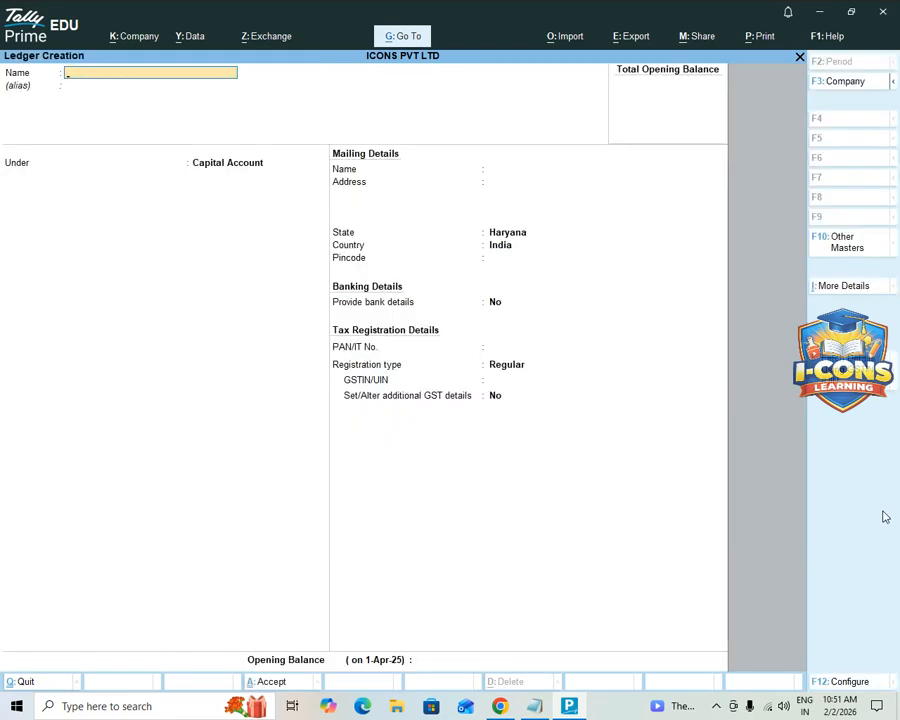
pyautogui.write('PURCHASE')
pyautogui.press('Return')
pyautogui.write('PUR')
pyautogui.press('Return')
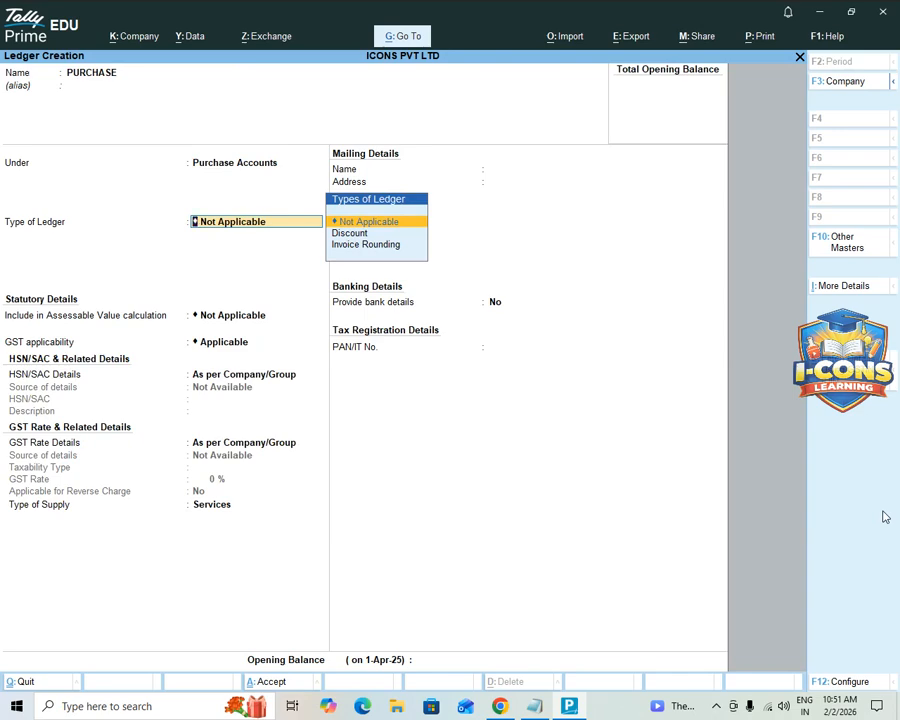
# - Keep GST applicable for the PURCHASE ledger, set its type of supply to Goods, leave the opening balance blank, and save it
pyautogui.press('Return')
pyautogui.press('Return')
pyautogui.press('Return')
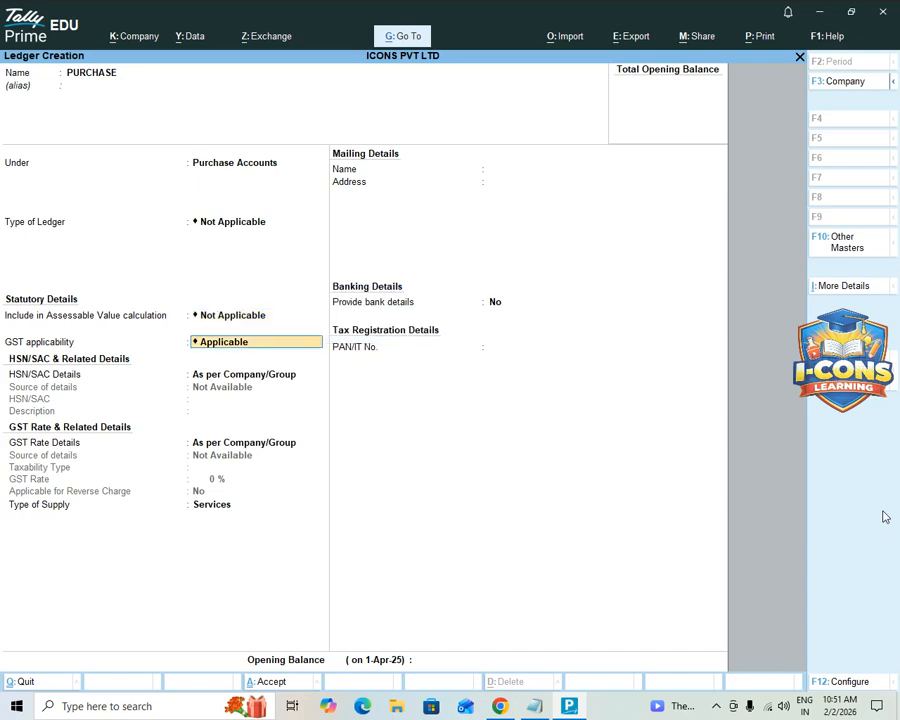
pyautogui.press('Return')
pyautogui.press('Return')
pyautogui.press('Up')
pyautogui.press('Down')
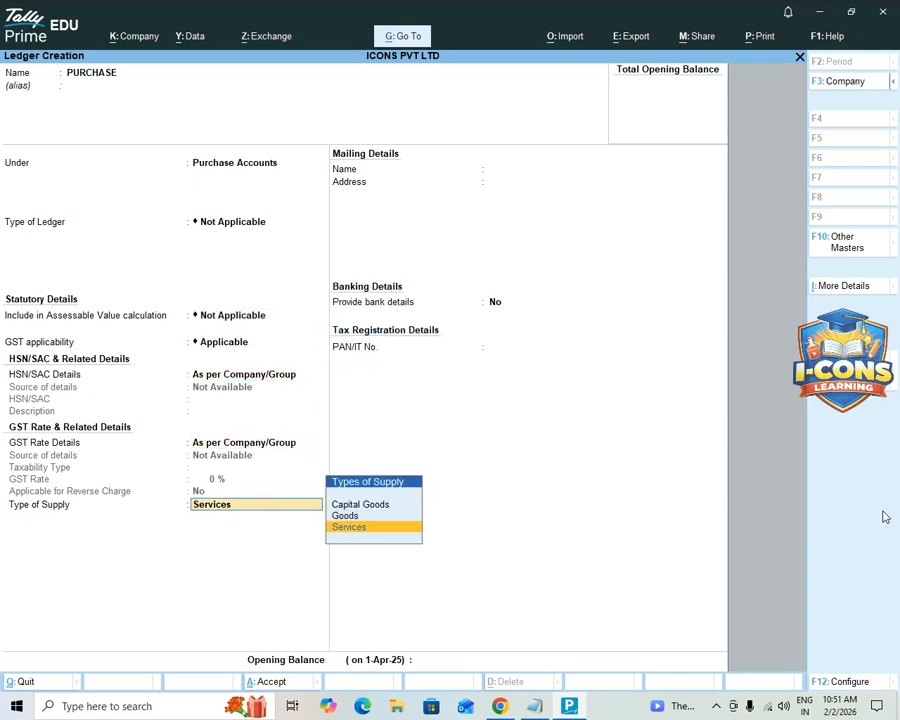
pyautogui.press('Up')
pyautogui.press('Up')
pyautogui.press('Down')
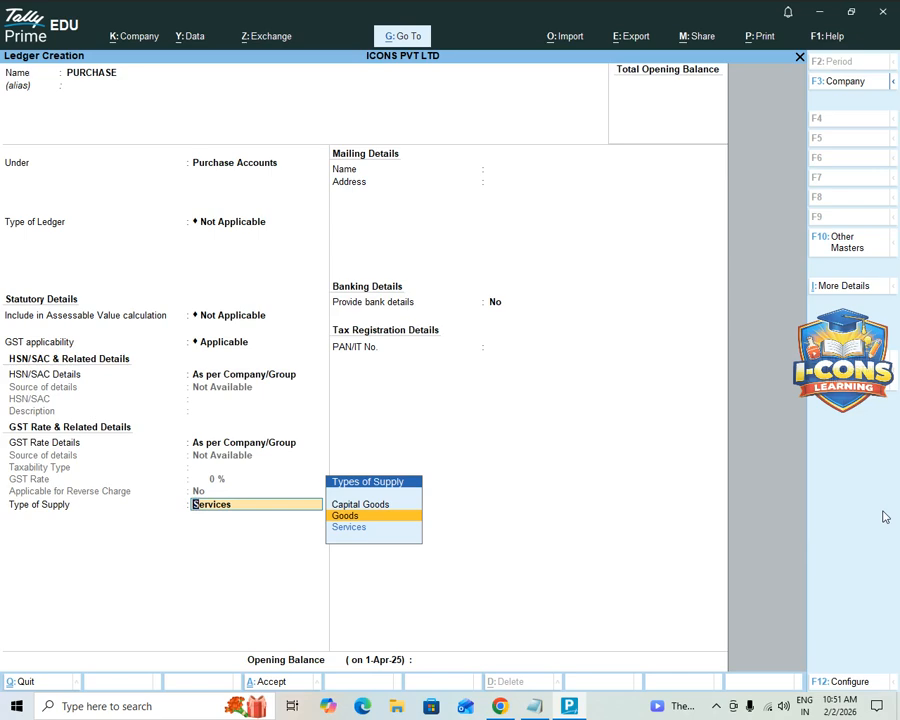
pyautogui.press('Return')
pyautogui.press('Return')
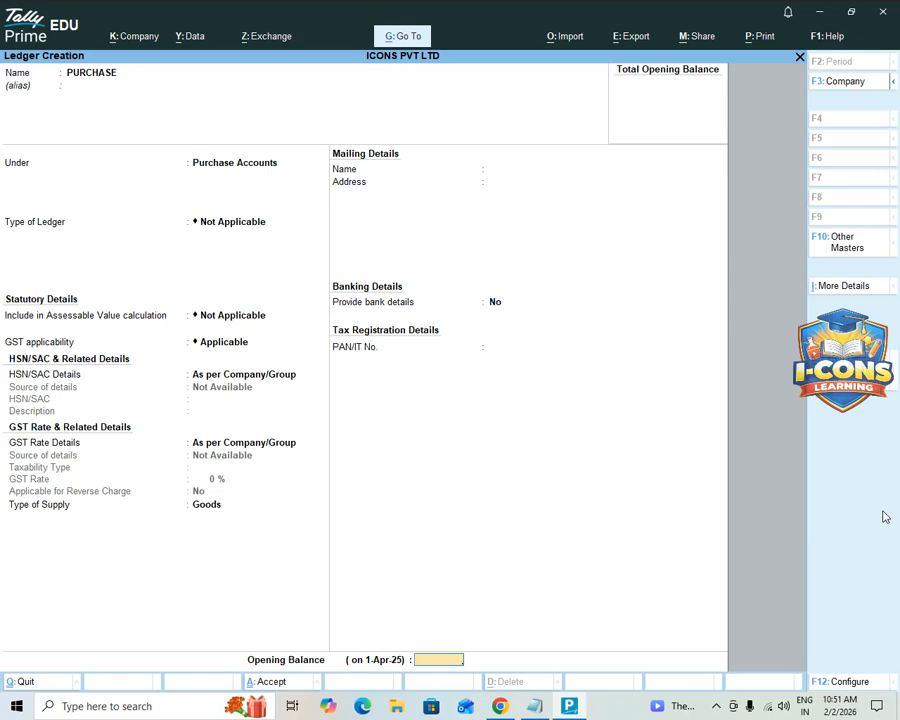
pyautogui.press('Return')
pyautogui.press('Return')
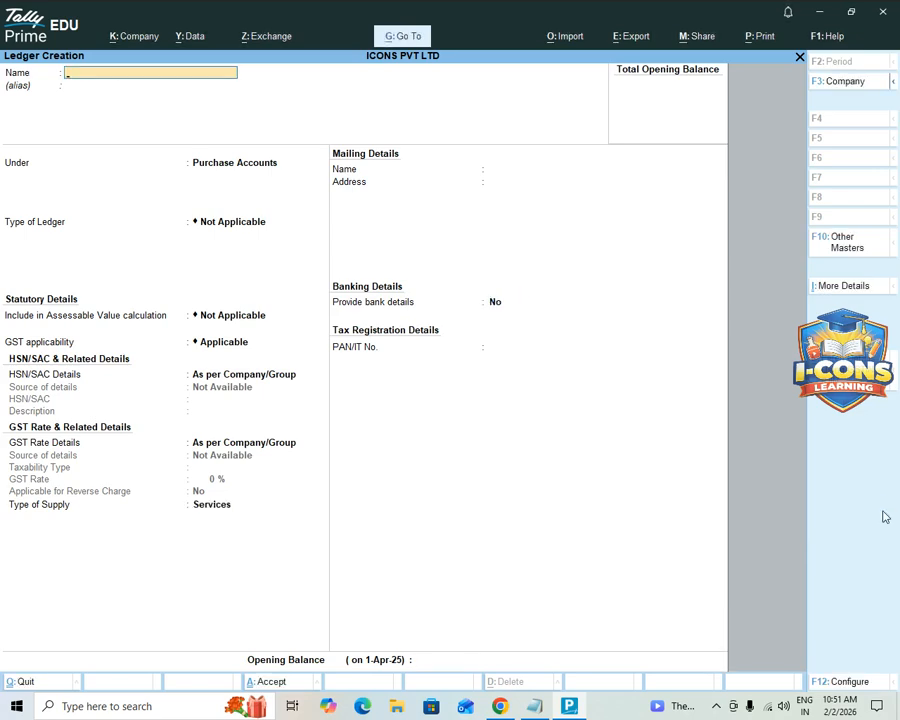
# - Start a new ledger named SALES and place it under Sales Accounts
pyautogui.write('SALES')
pyautogui.press('Return')
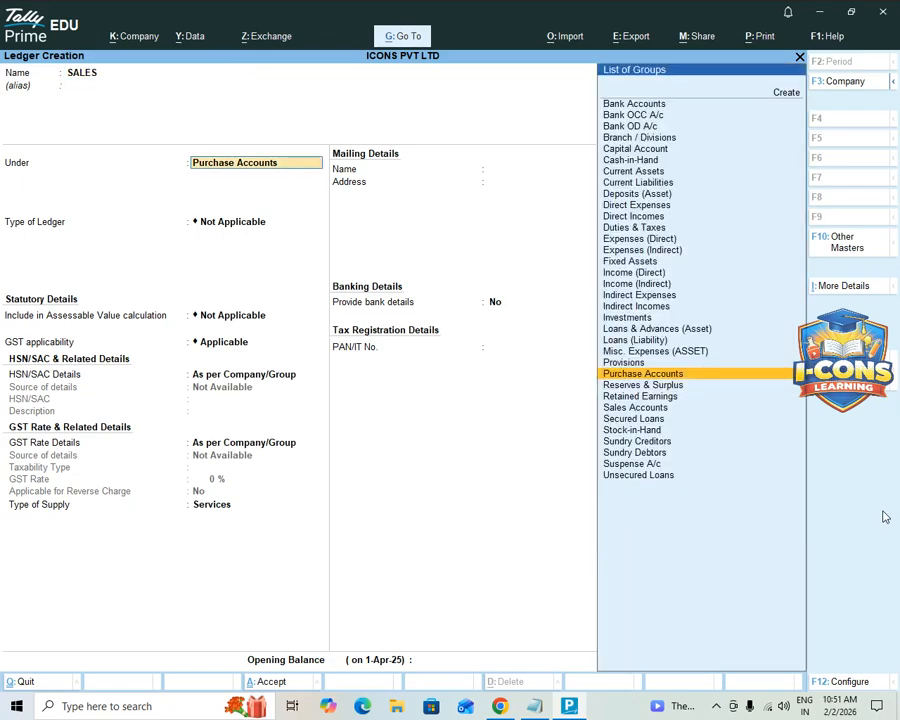
pyautogui.write('SALES')
pyautogui.press('Return')
# - Keep GST applicable for the SALES ledger, set its type of supply to Goods, and save it
pyautogui.press('Return')
pyautogui.press('Return')
pyautogui.press('Return')
pyautogui.press('Return')
pyautogui.press('Return')
pyautogui.press('Up')
pyautogui.press('Return')
pyautogui.press('Return')
pyautogui.press('Return')
pyautogui.press('Return')
# - Start a new ledger named CGST under Duties & Taxes with GST as the type of duty
pyautogui.write('CGST')
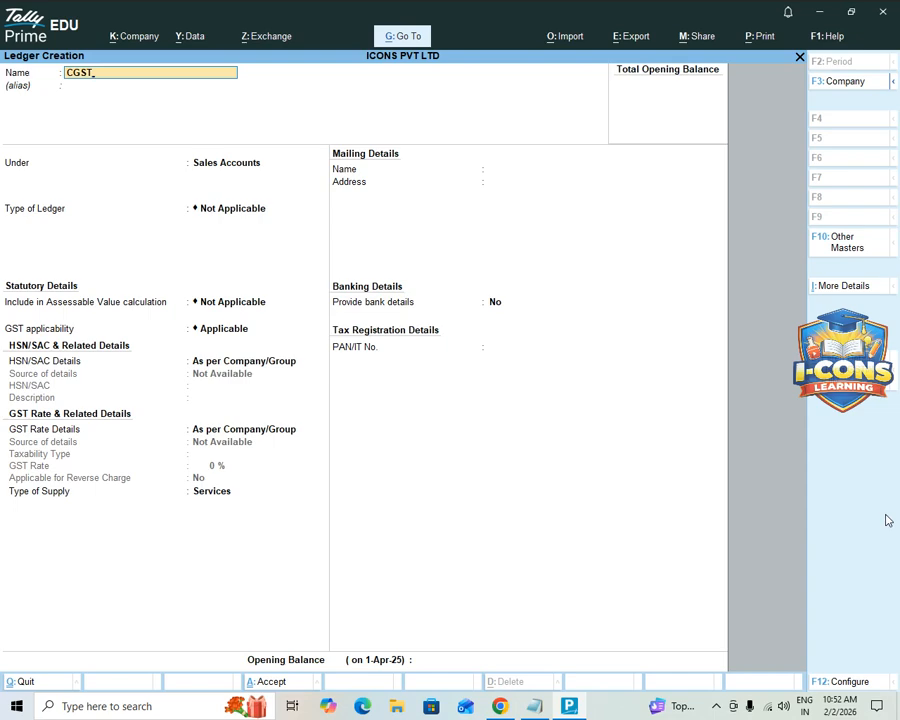
pyautogui.press('Return')
pyautogui.press('Return')
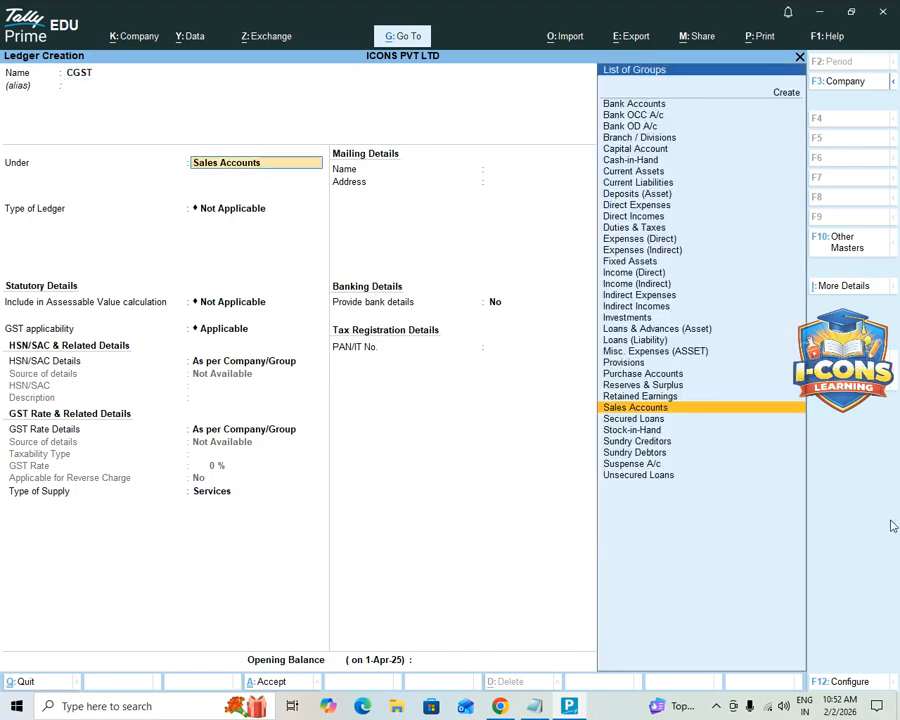
pyautogui.write('DUT')
pyautogui.press('Return')
pyautogui.press('Up')
pyautogui.press('Return')
# - Set the ledger's tax type to CGST, keep the calculation percentage at 0 %, and save it
pyautogui.press('Down')
pyautogui.press('Down')
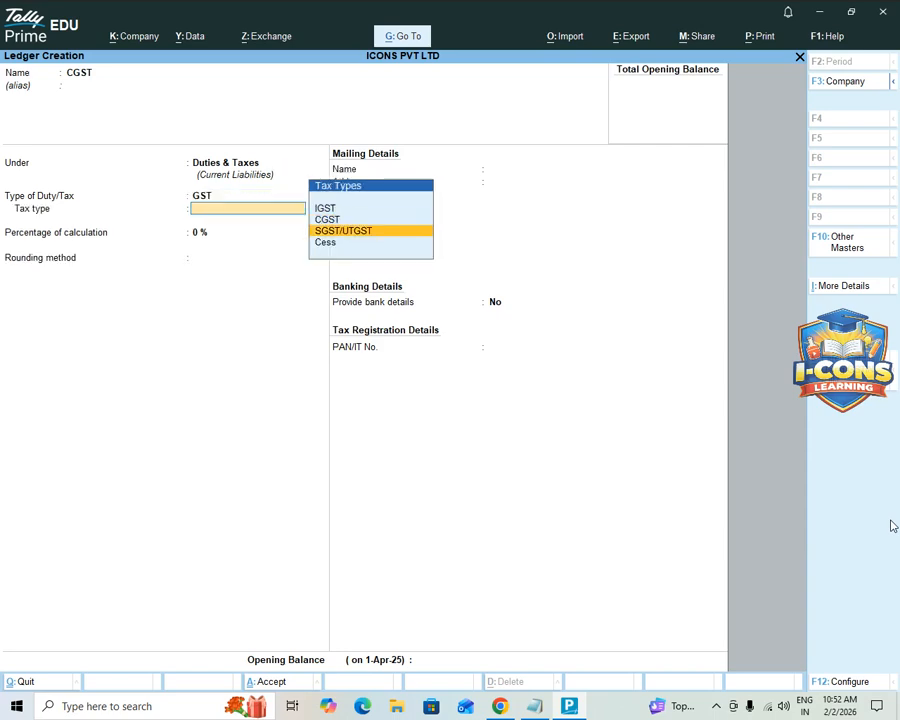
pyautogui.press('Up')
pyautogui.press('Return')
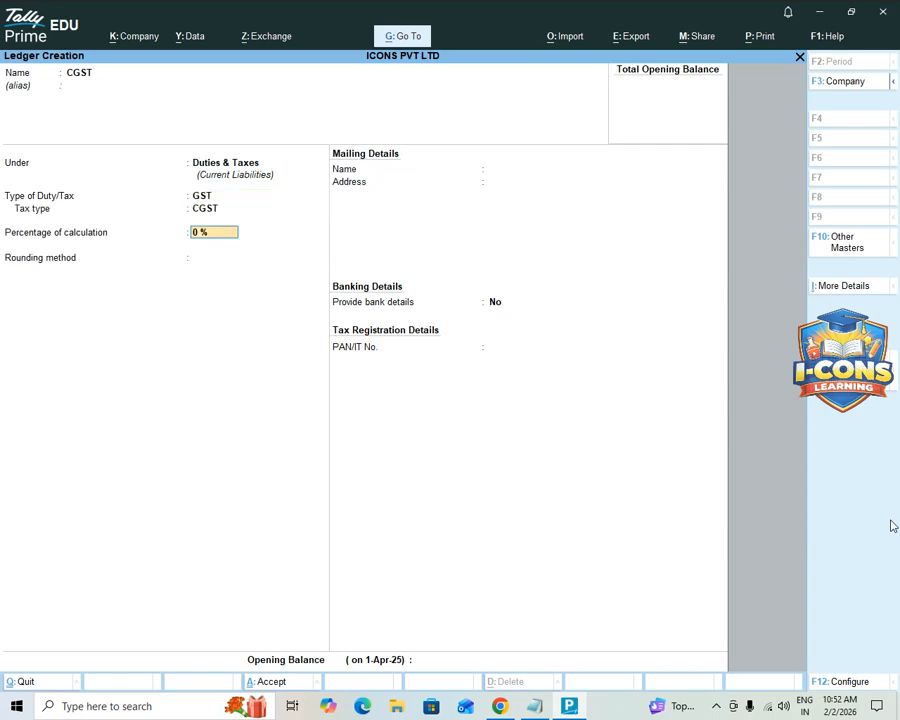
pyautogui.press('Return')
pyautogui.press('Return')
pyautogui.press('Return')
pyautogui.press('Return')
pyautogui.press('Return')
# - Start a new ledger named SGST under Duties & Taxes with GST as the type of duty
pyautogui.write('SGST')
pyautogui.press('Return')
pyautogui.press('Return')
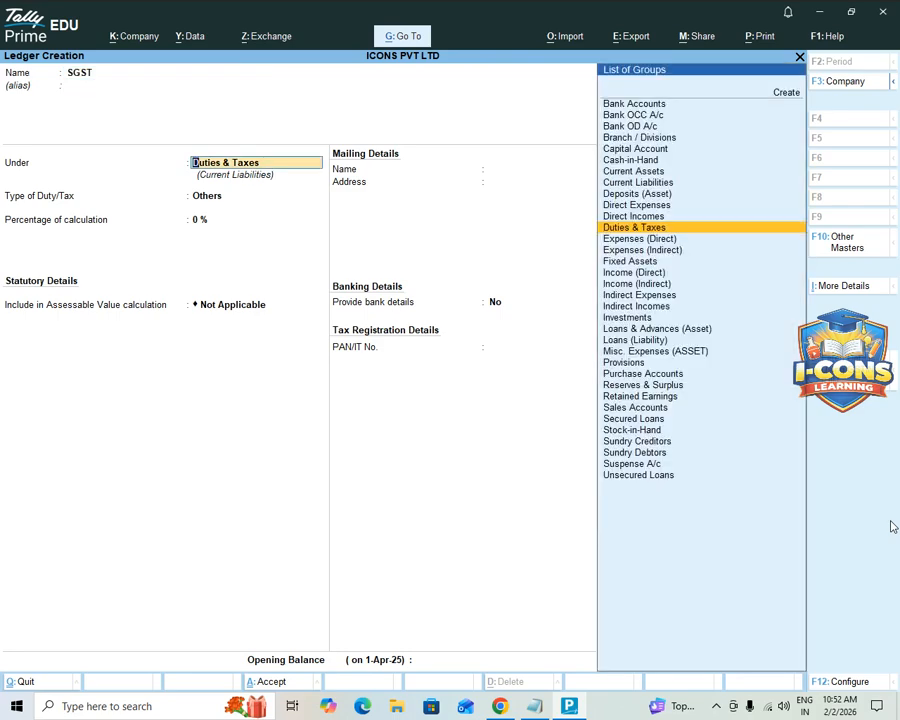
pyautogui.press('Return')
pyautogui.press('Up')
pyautogui.press('Return')
# - Set the ledger's tax type to SGST/UTGST, keep the calculation percentage at 0 %, and save it
pyautogui.press('Down')
pyautogui.press('Down')
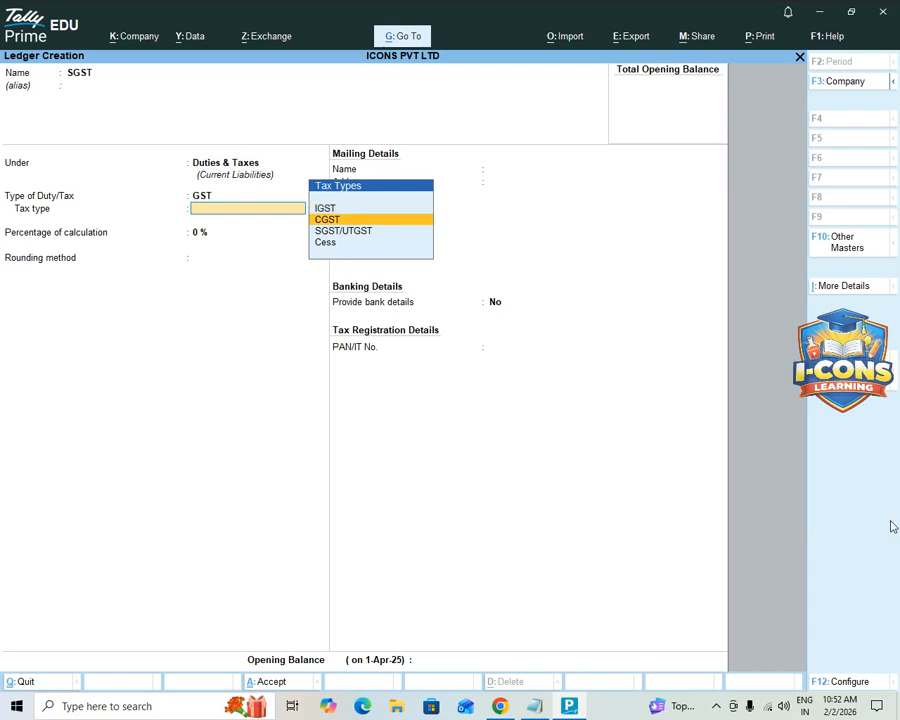
pyautogui.press('Return')
pyautogui.press('Return')
pyautogui.press('Return')
pyautogui.press('Return')
pyautogui.press('Return')
pyautogui.press('Return')
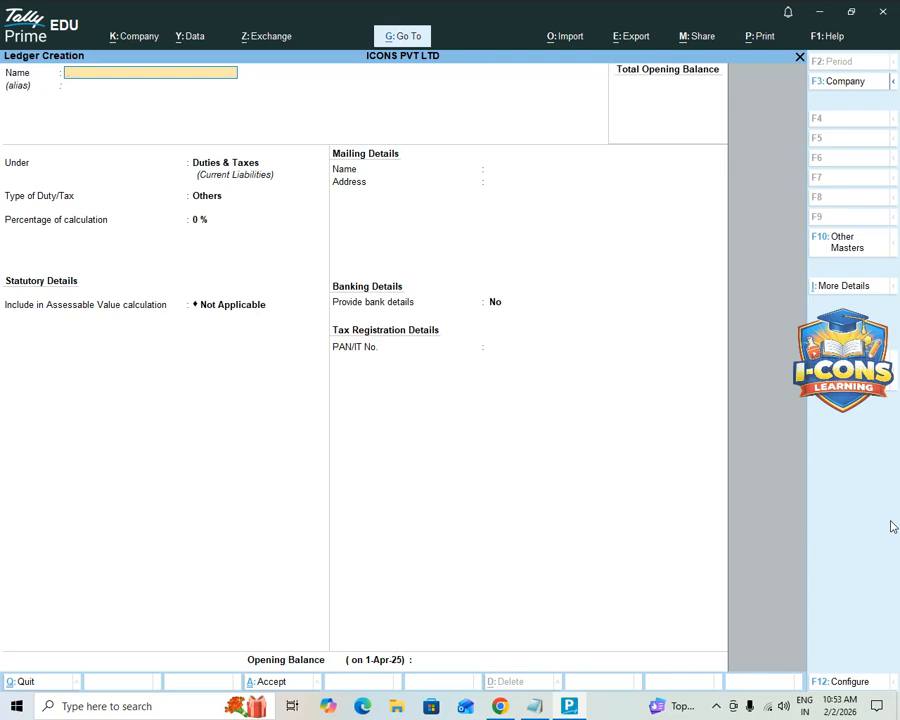
# - Start a ledger with the supplier's name under Sundry Creditors, keeping bill-by-bill balances on and the default credit period blank
pyautogui.write('MR C')
pyautogui.press('Return')
pyautogui.press('Return')
pyautogui.write('S')
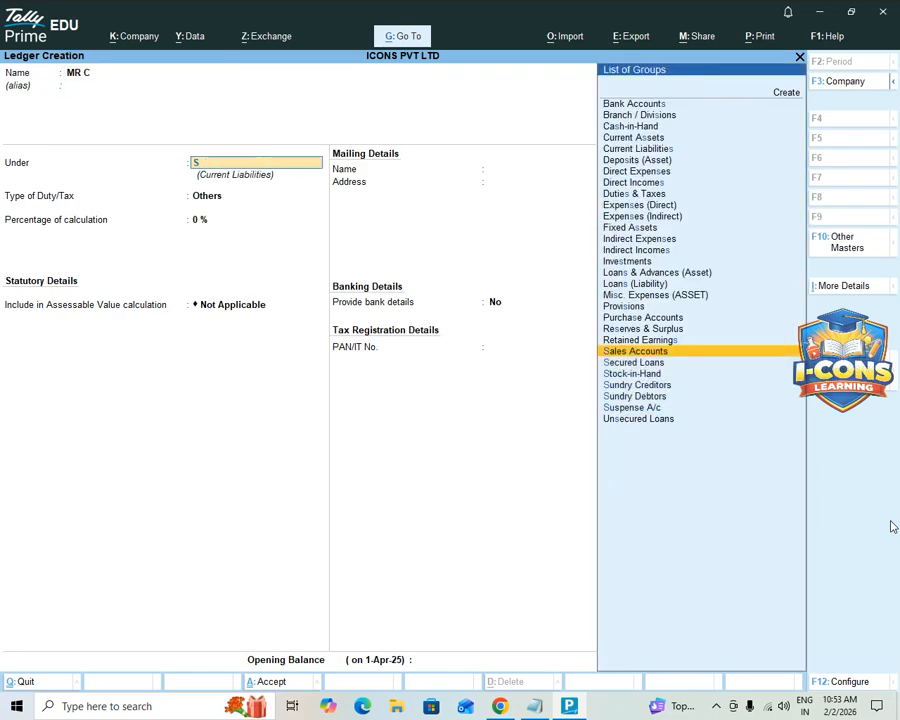
pyautogui.press('Down')
pyautogui.press('Down')
pyautogui.press('Down')
pyautogui.press('Down')
pyautogui.press('Return')
pyautogui.press('Return')
pyautogui.press('Return')
pyautogui.press('Return')
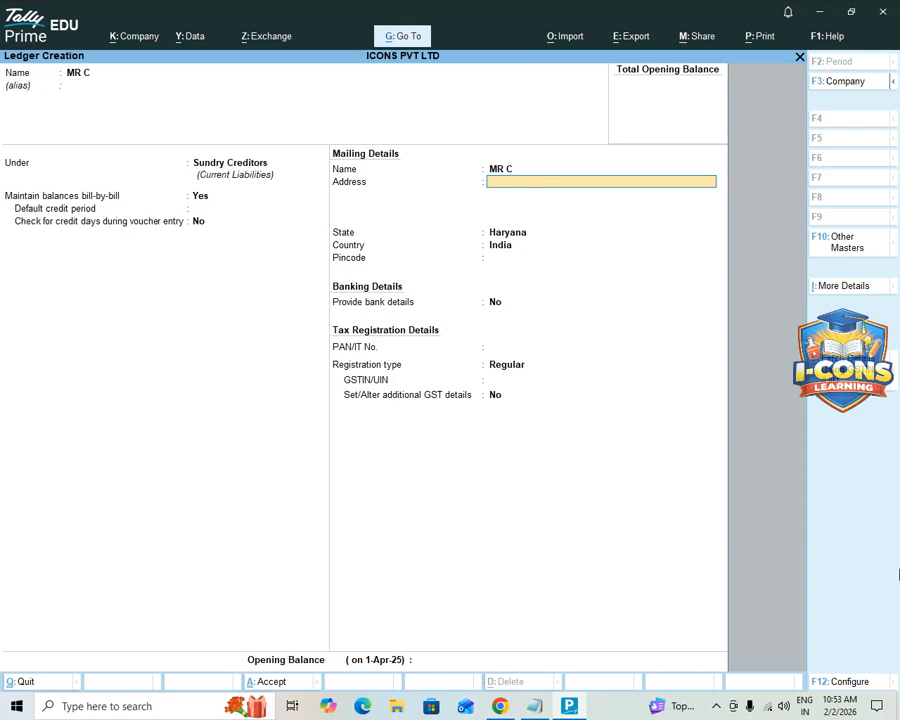
# - Fill in the supplier's mailing address and pincode, keeping Haryana as the state
pyautogui.write('MODEL TOWN')
pyautogui.press('Return')
pyautogui.write('ROHTAK')
pyautogui.press('Return')
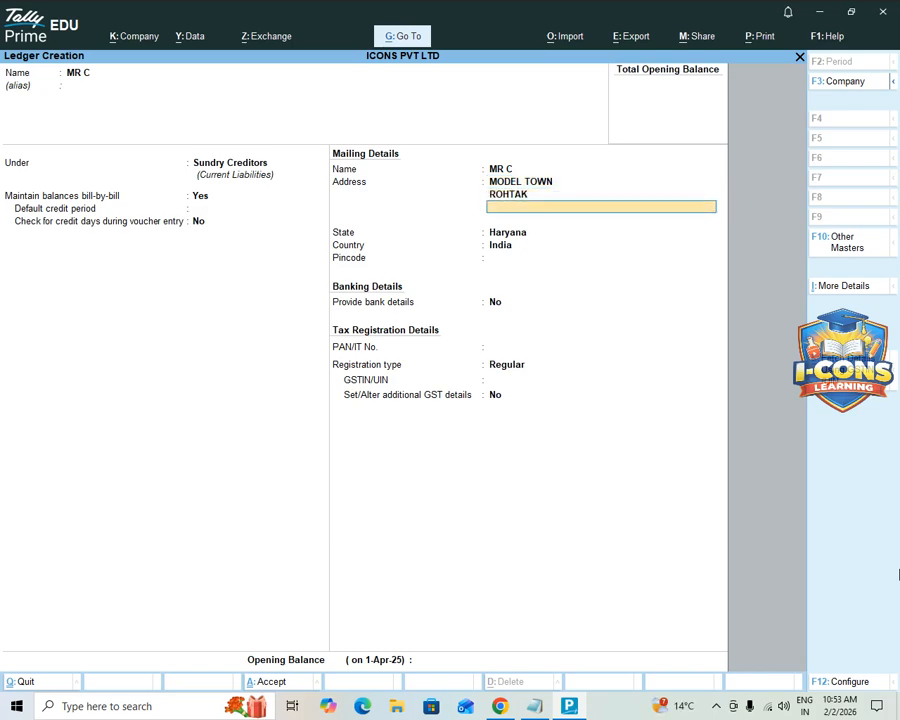
pyautogui.press('Return')
pyautogui.press('Return')
pyautogui.write('124001')
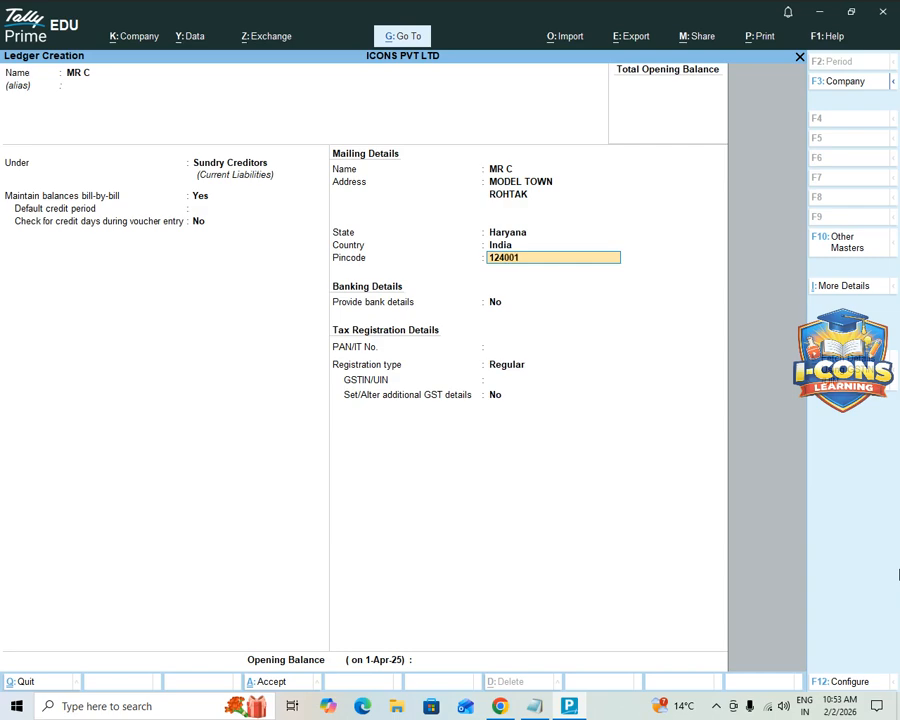
# - Leave the supplier's bank details at No and the PAN blank, and keep the GST registration type as Regular
pyautogui.press('Return')
pyautogui.press('Return')
pyautogui.press('Return')
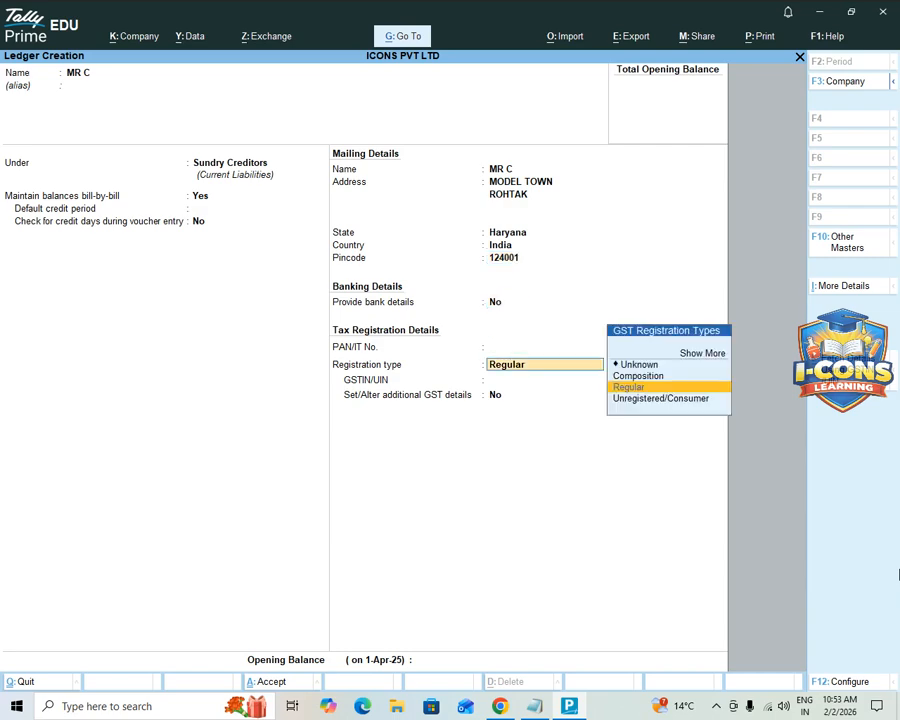
pyautogui.press('Return')
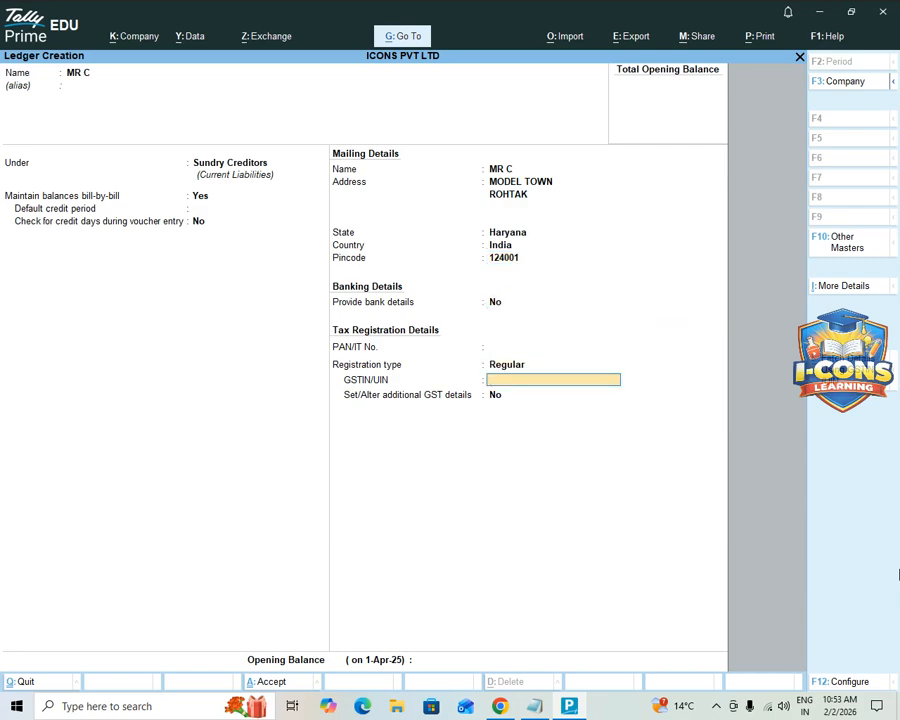
# - Enter the supplier's GSTIN, set the additional GST details option to Yes with its defaults, and leave the opening balance blank
pyautogui.write('06AAACT8959N1ZK')
pyautogui.press('Return')
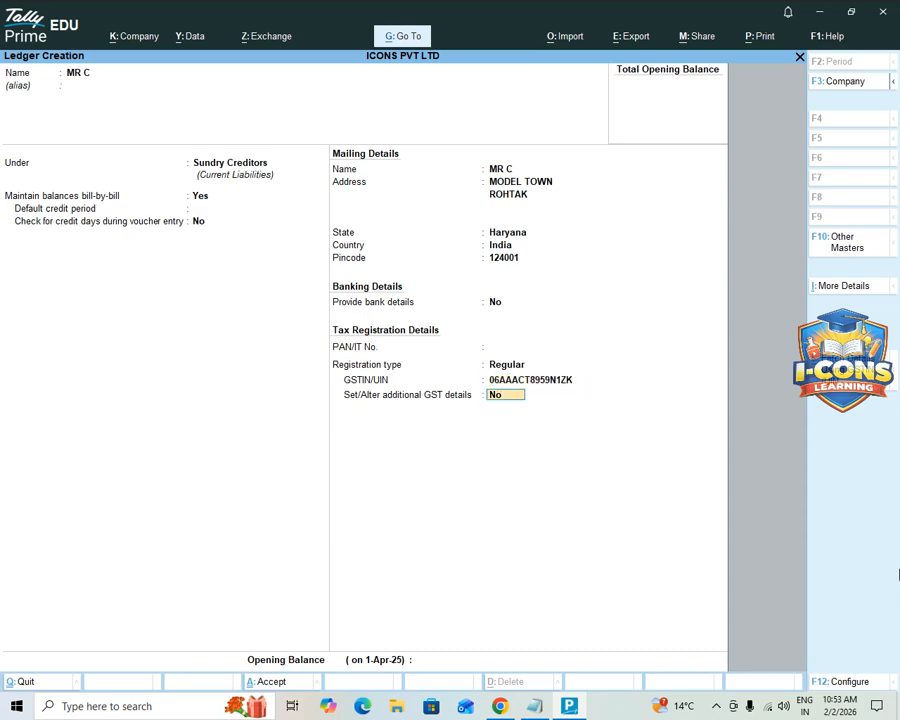
pyautogui.write('Y')
pyautogui.press('Return')
pyautogui.press('Return')
pyautogui.press('Return')
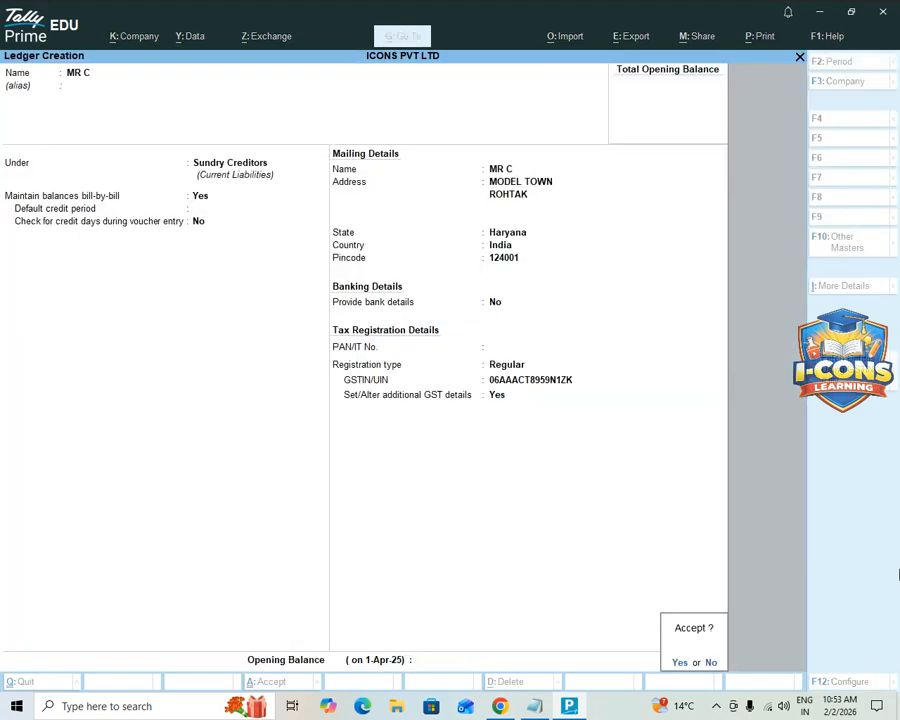
# - Save the supplier ledger and start one with the customer's name under Sundry Debtors, keeping bill-by-bill balances and a blank credit period
pyautogui.write('yMR D')
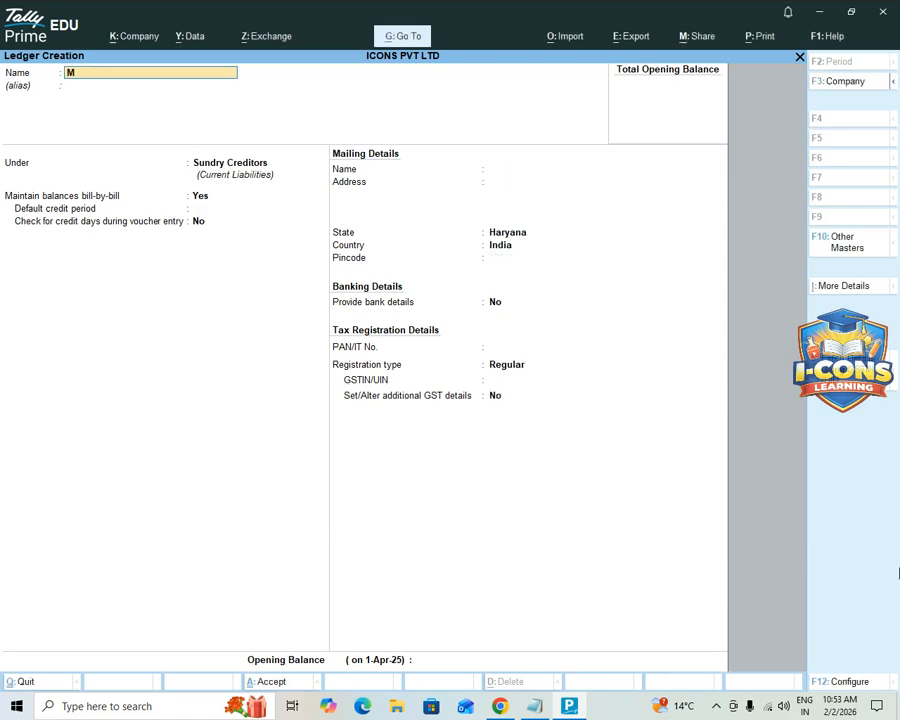
pyautogui.press('Return')
pyautogui.press('Return')
pyautogui.write('s')
pyautogui.press('Down')
pyautogui.press('Down')
pyautogui.press('Down')
pyautogui.press('Return')
pyautogui.press('Return')
pyautogui.press('Return')
pyautogui.press('Return')
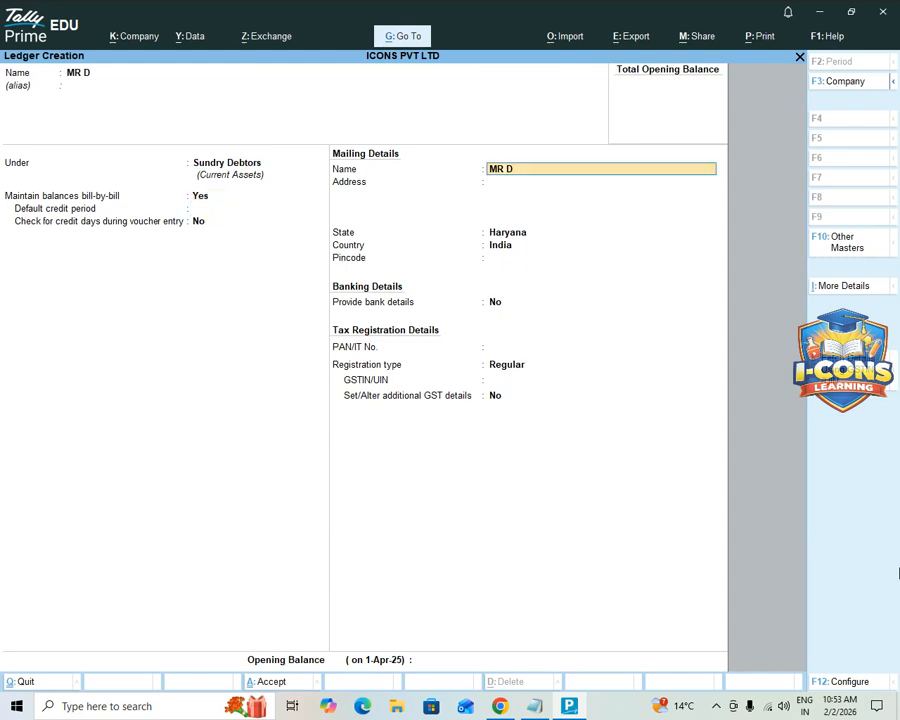
# - Fill in the customer's mailing address and pincode, keeping Haryana as the state and India as the country
pyautogui.press('Return')
pyautogui.write('HISSAR BYE PAS')
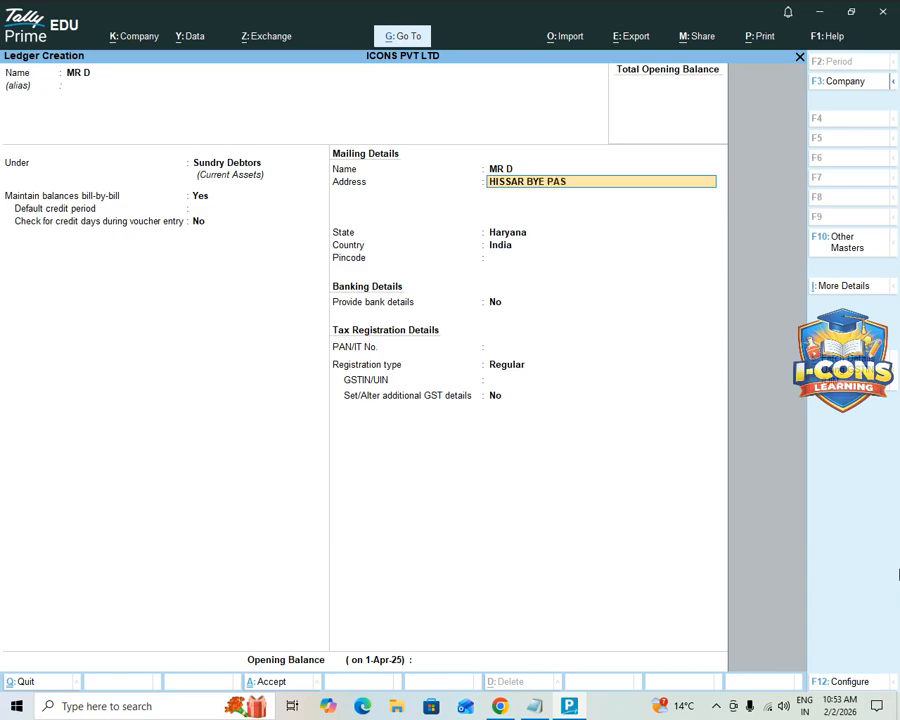
pyautogui.write('S')
pyautogui.press('Return')
pyautogui.write('ROHTAK')
pyautogui.press('Return')
pyautogui.press('Return')
pyautogui.press('Return')
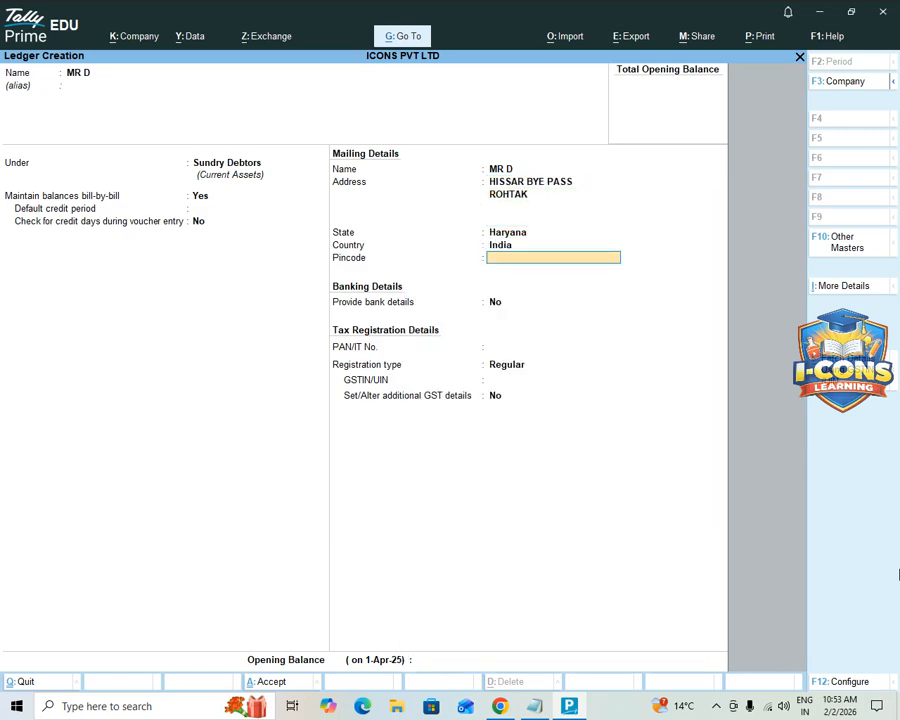
pyautogui.write('124001')
pyautogui.press('Return')
# - Keep the customer's bank details at No, the PAN blank and the registration type Regular, and enter the GSTIN
pyautogui.press('Return')
pyautogui.press('Return')
pyautogui.press('Return')
pyautogui.write('06')
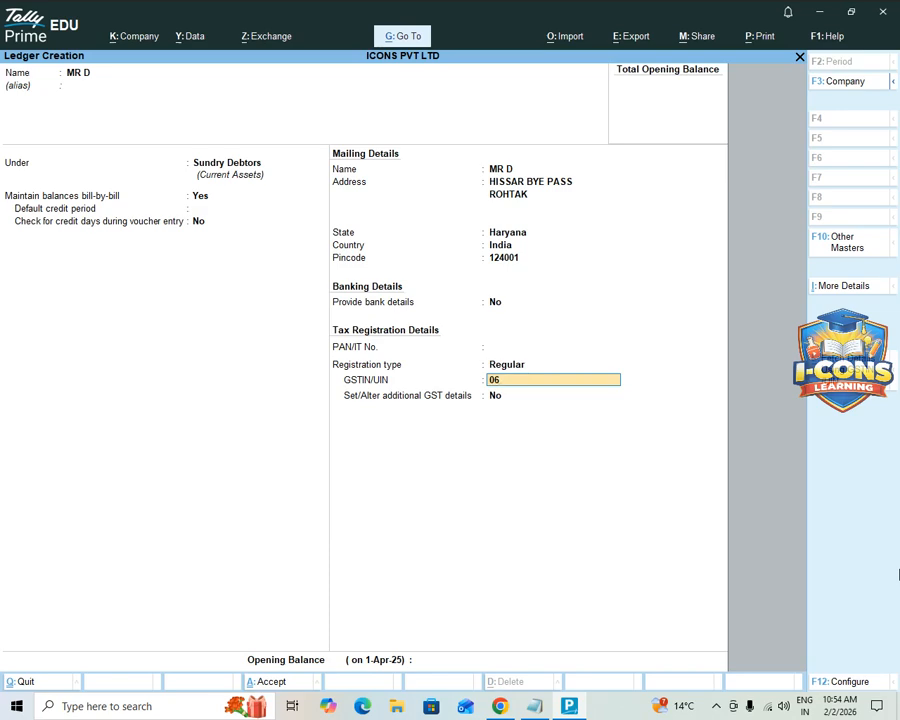
pyautogui.write('AAACT5989N1ZK')
pyautogui.press('Return')
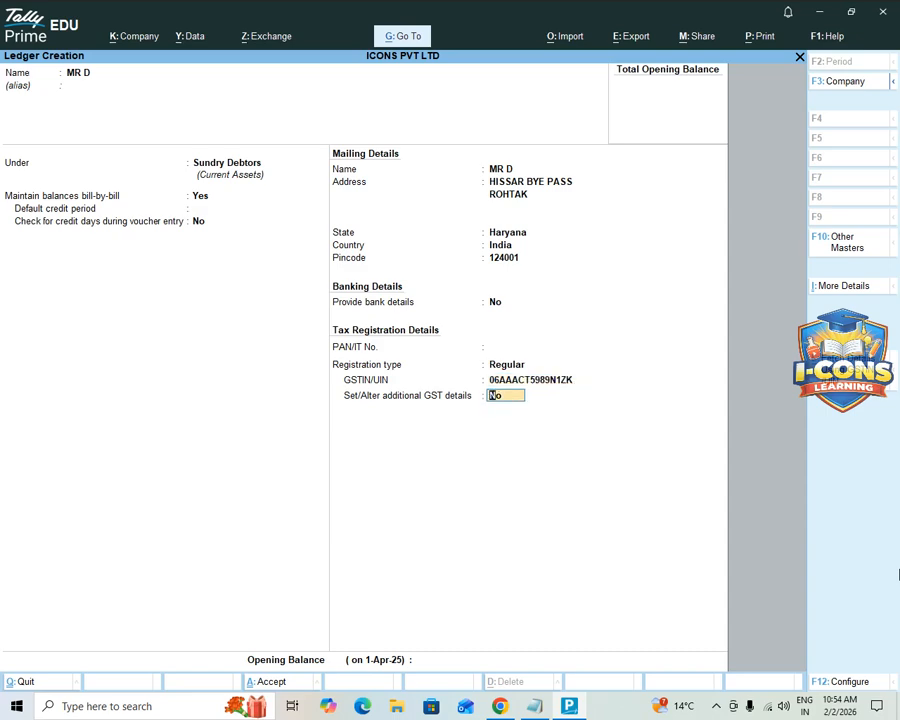
# - Set the customer's additional GST details option to Yes, leave the opening balance blank, and save the ledger
pyautogui.press('y')
pyautogui.press('Return')
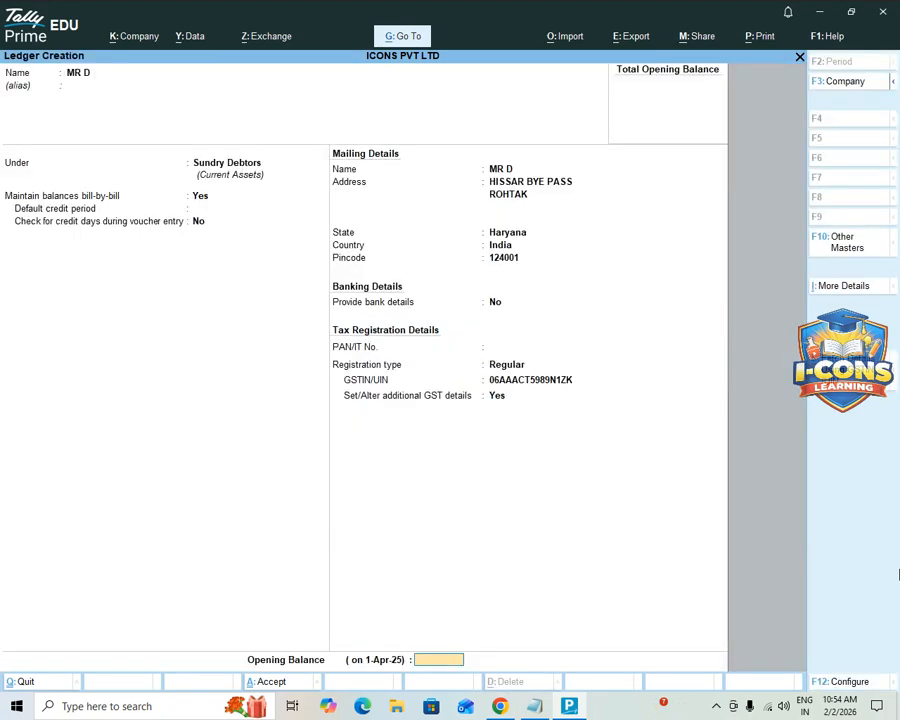
pyautogui.press('Return')
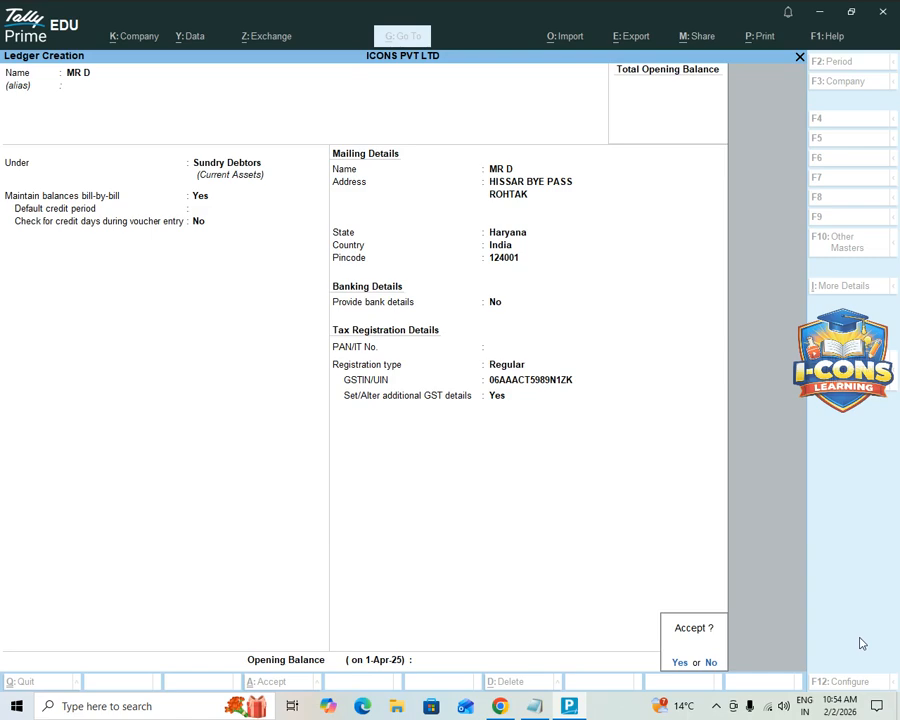
pyautogui.press('Return')
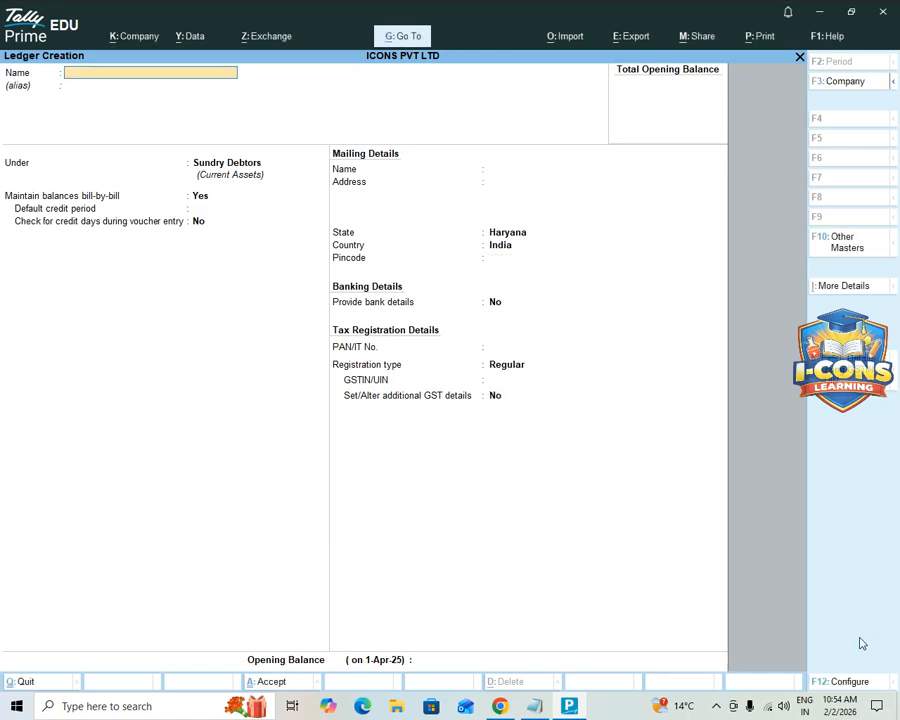
# - Start a ledger named SBI BANK under Bank Accounts, leaving its bank account, mailing and tax details at their defaults
pyautogui.write('SBI BANK')
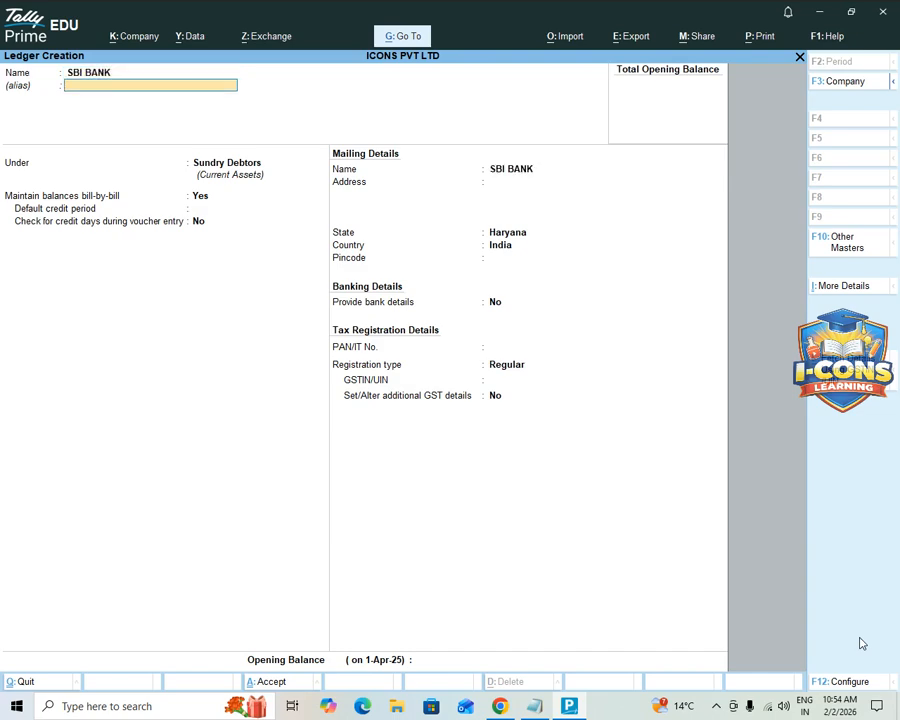
pyautogui.press('Return')
pyautogui.write('b')
pyautogui.press('Return')
pyautogui.press('Return')
pyautogui.press('Return')
pyautogui.press('Return')
pyautogui.press('Return')
pyautogui.press('Return')
pyautogui.press('Return')
pyautogui.press('Return')
pyautogui.press('Return')
pyautogui.press('Return')
pyautogui.press('Return')
pyautogui.press('Return')
pyautogui.press('Return')
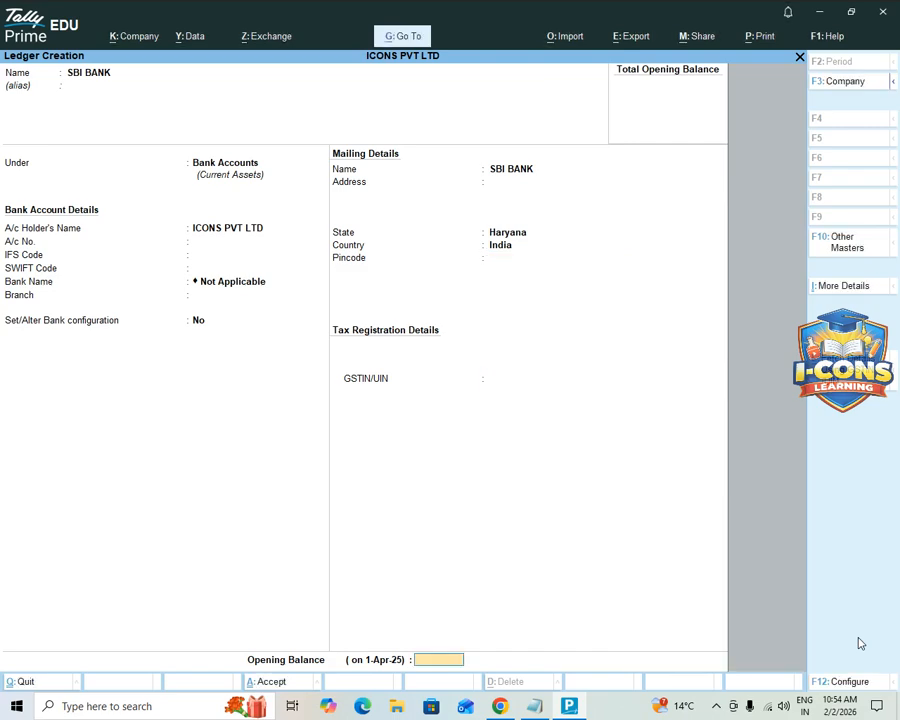
# - Set the SBI BANK ledger's opening balance to 65,000 Dr and save it
pyautogui.write('65000')
pyautogui.press('Return')
pyautogui.press('Return')
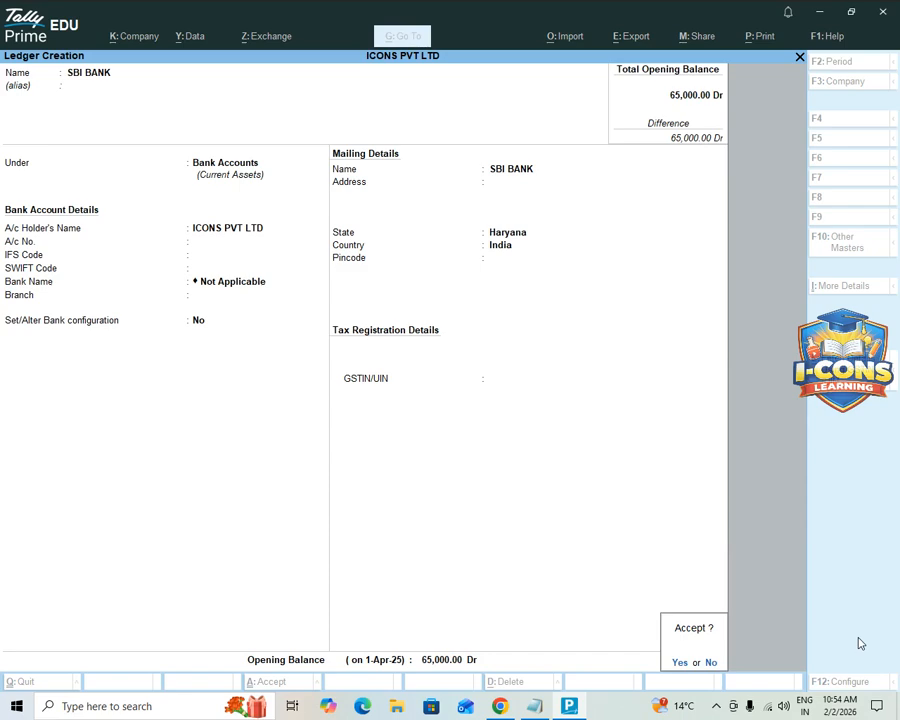
pyautogui.press('Return')
# - Start a ledger named CAPITAL under Capital Account, leaving its mailing, bank and tax registration details at their defaults
pyautogui.write('CAPITAL')
pyautogui.press('Return')
pyautogui.press('Return')
pyautogui.write('CAPITA')
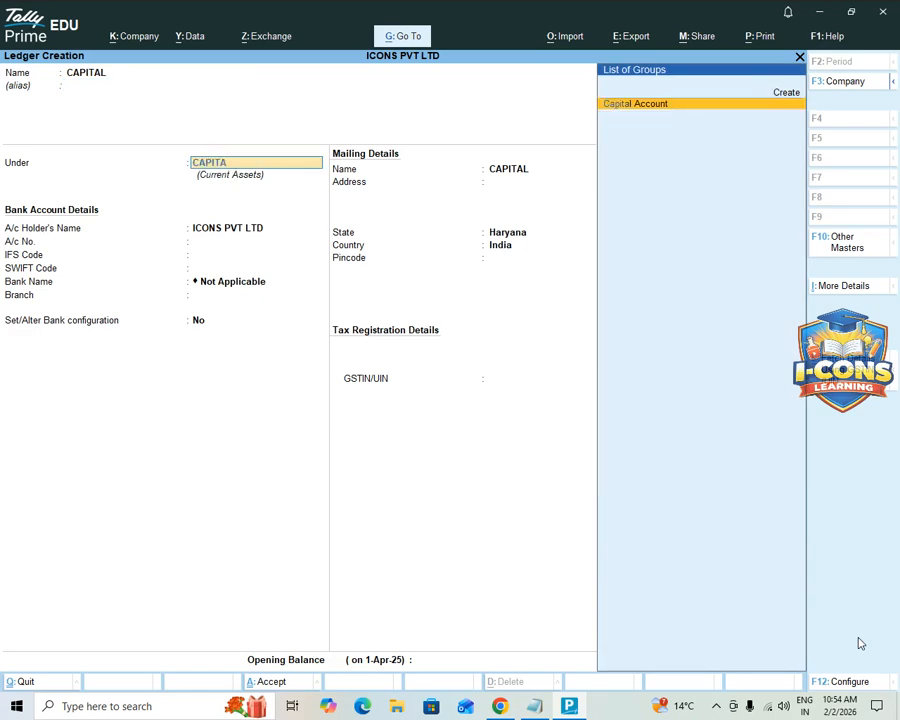
pyautogui.press('Return')
pyautogui.press('Return')
pyautogui.press('Return')
pyautogui.press('Return')
pyautogui.press('Return')
pyautogui.press('Return')
pyautogui.press('Return')
pyautogui.press('Return')
pyautogui.press('Return')
pyautogui.press('Return')
pyautogui.press('Return')
# - Set the CAPITAL ledger's opening balance to 65,000 Cr, save it, and leave ledger creation
pyautogui.write('6450')
pyautogui.press('BackSpace')
pyautogui.press('BackSpace')
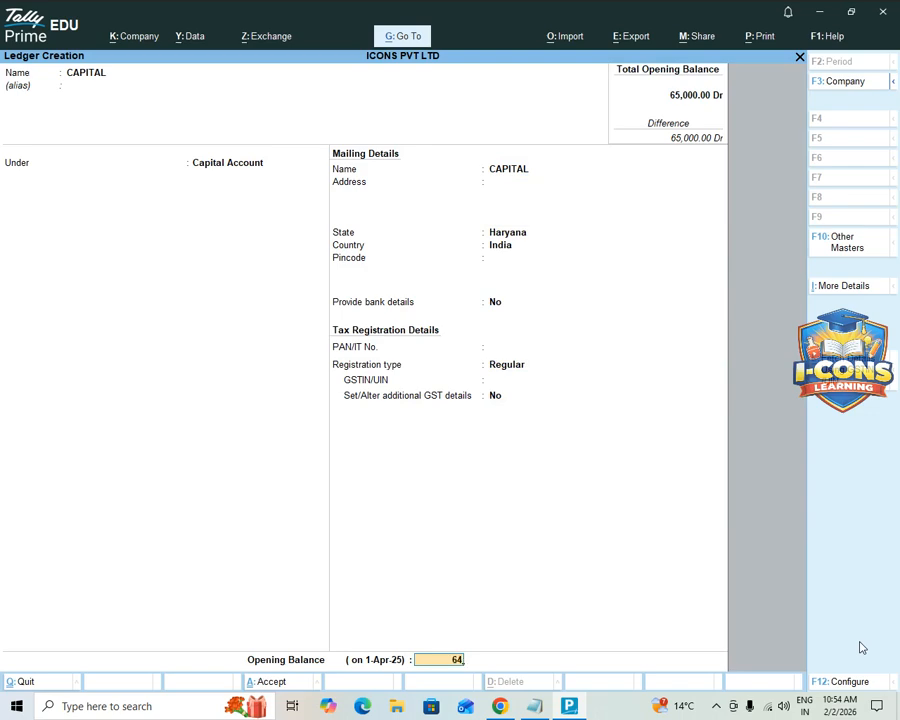
pyautogui.press('BackSpace')
pyautogui.write('5000')
pyautogui.press('Return')
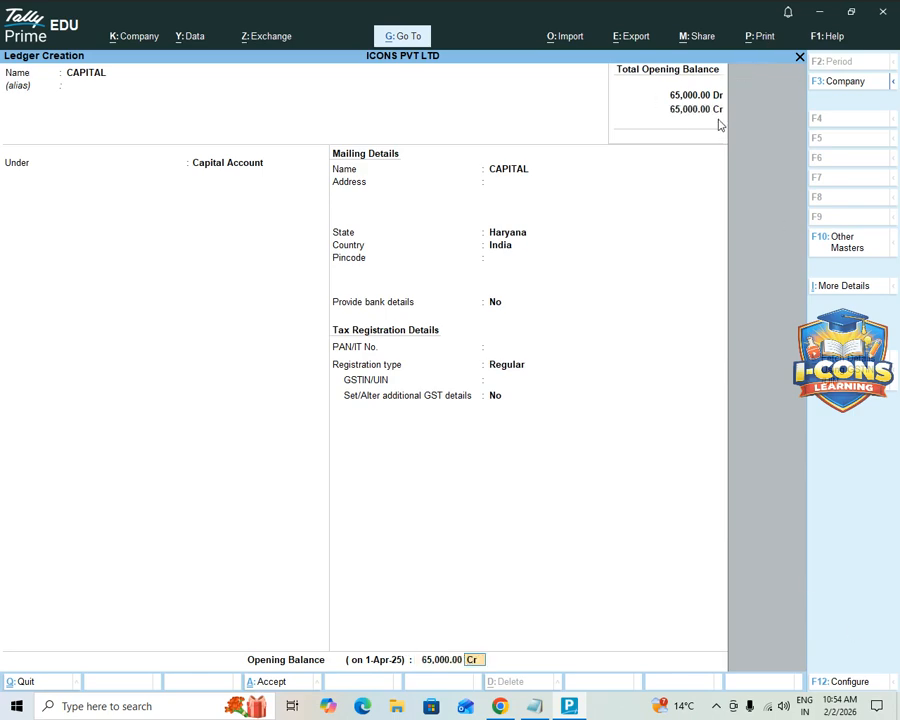
pyautogui.press('Return')
pyautogui.press('y')
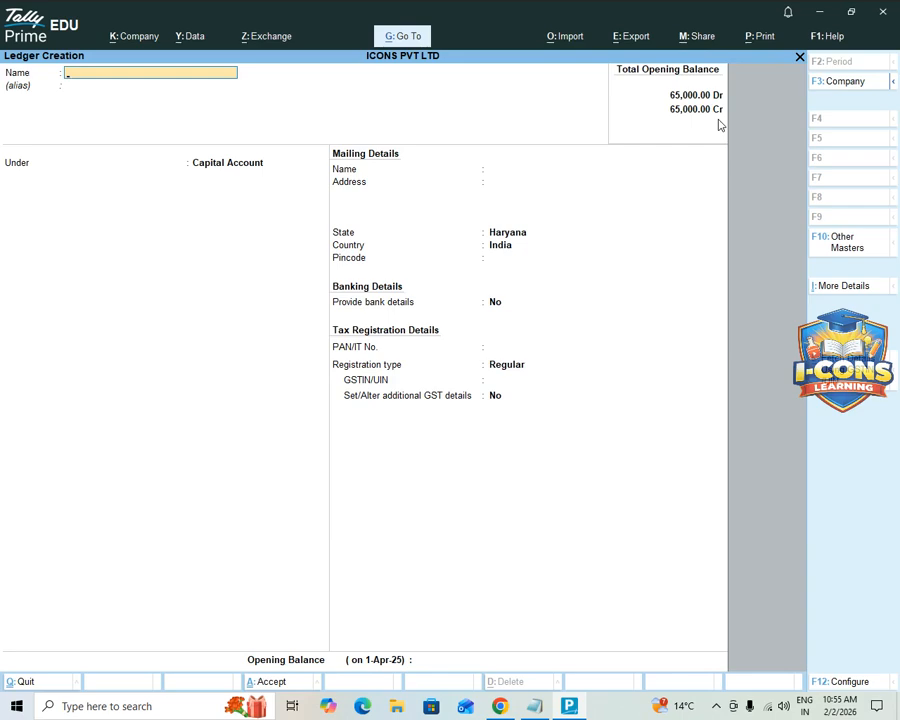
pyautogui.press('Escape')
pyautogui.press('y')
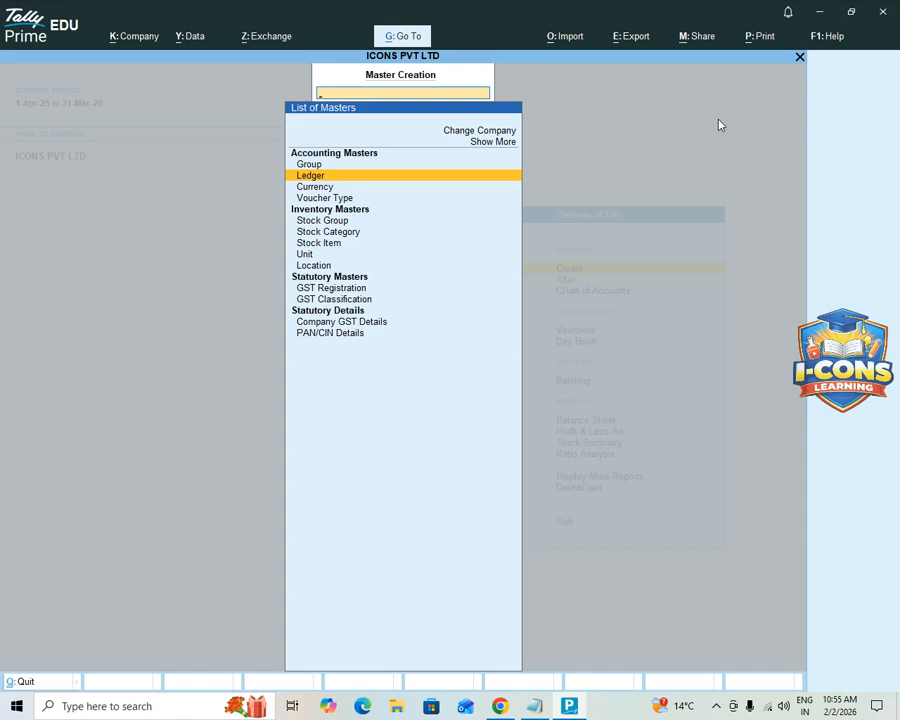
# - Start a stock group named CLOTHS BUSINESS under Primary, keeping the addition of item quantities at No
pyautogui.press('Down')
pyautogui.press('Down')
pyautogui.press('Down')
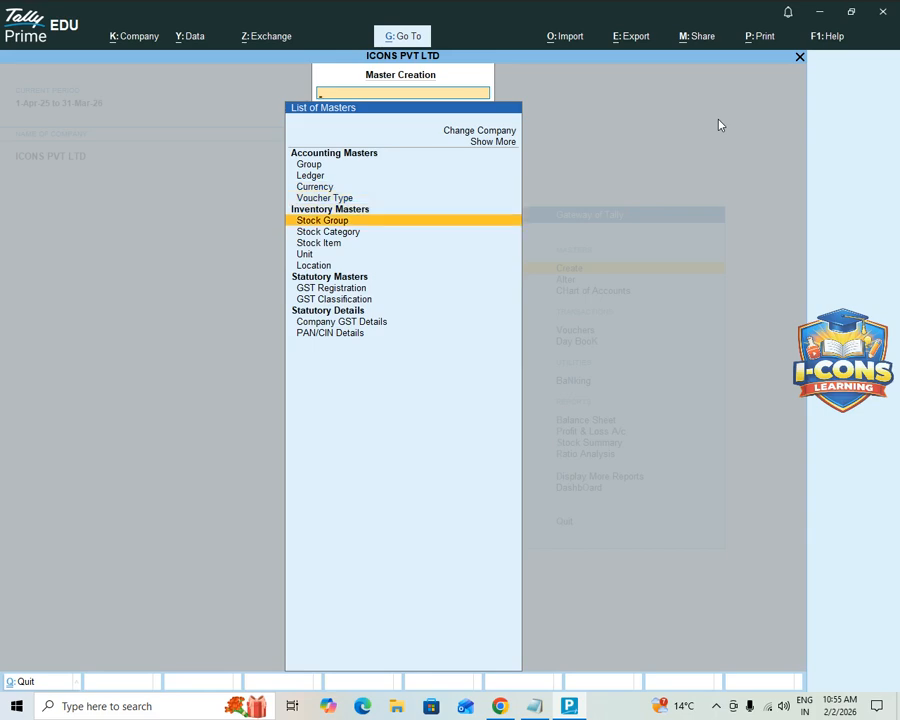
pyautogui.press('Return')
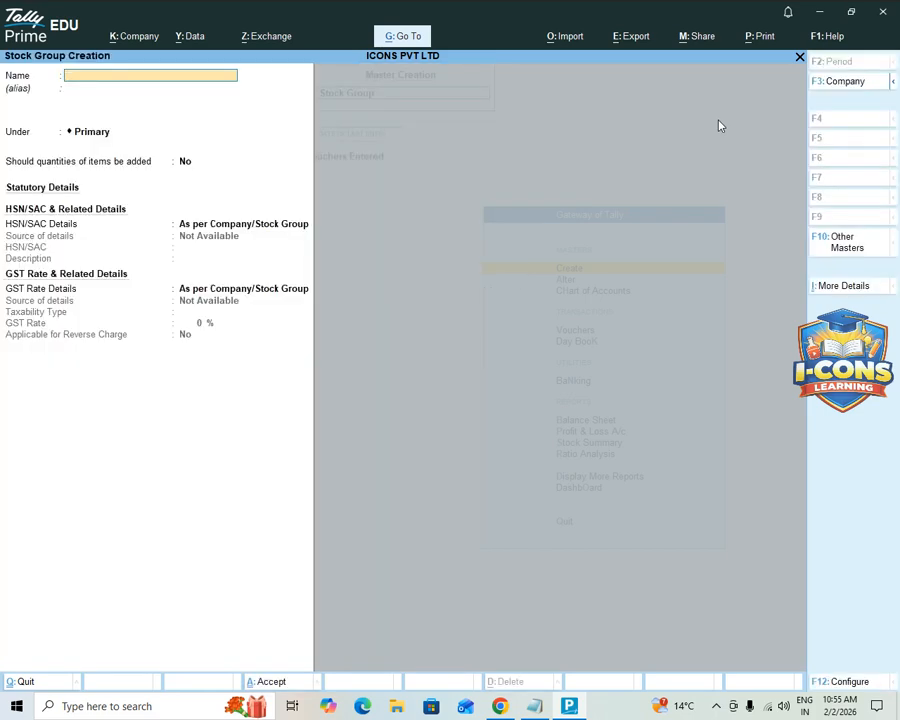
pyautogui.write('CLOTHS BUSINESS')
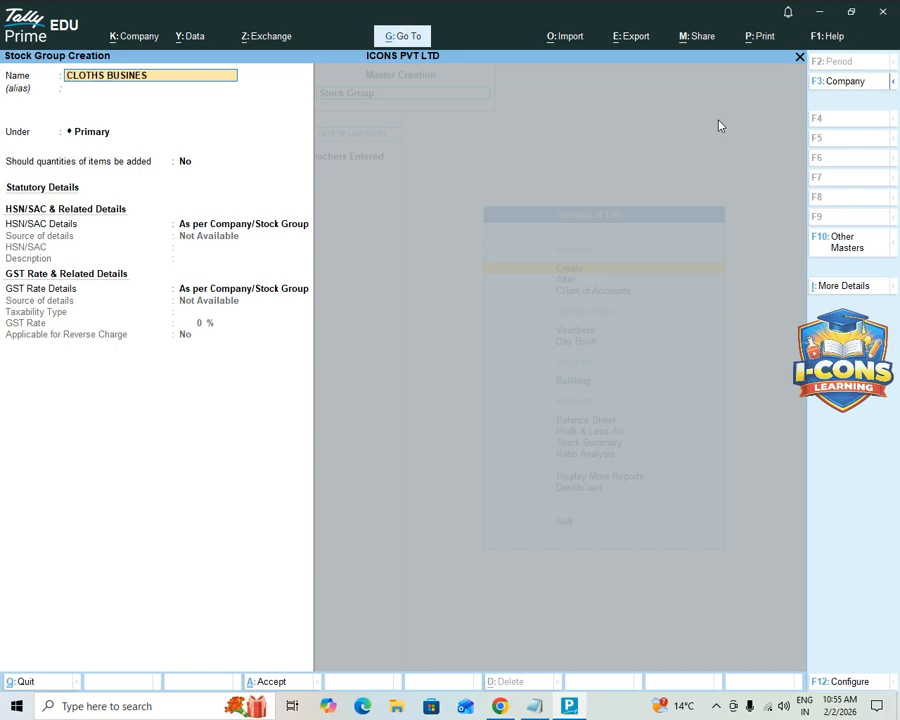
pyautogui.press('Return')
pyautogui.press('Return')
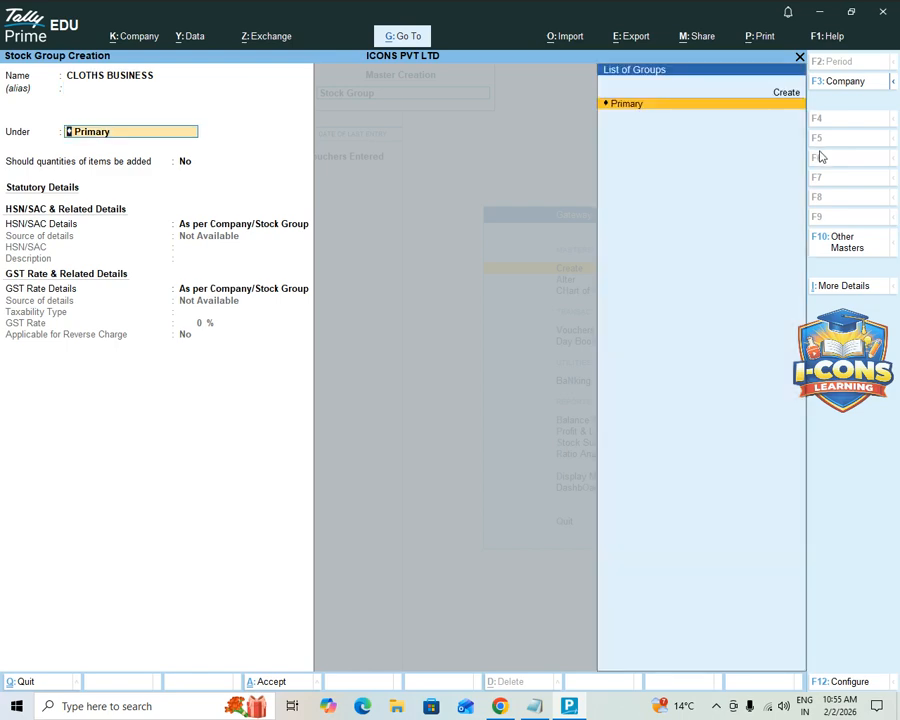
pyautogui.press('Return')
pyautogui.press('Return')
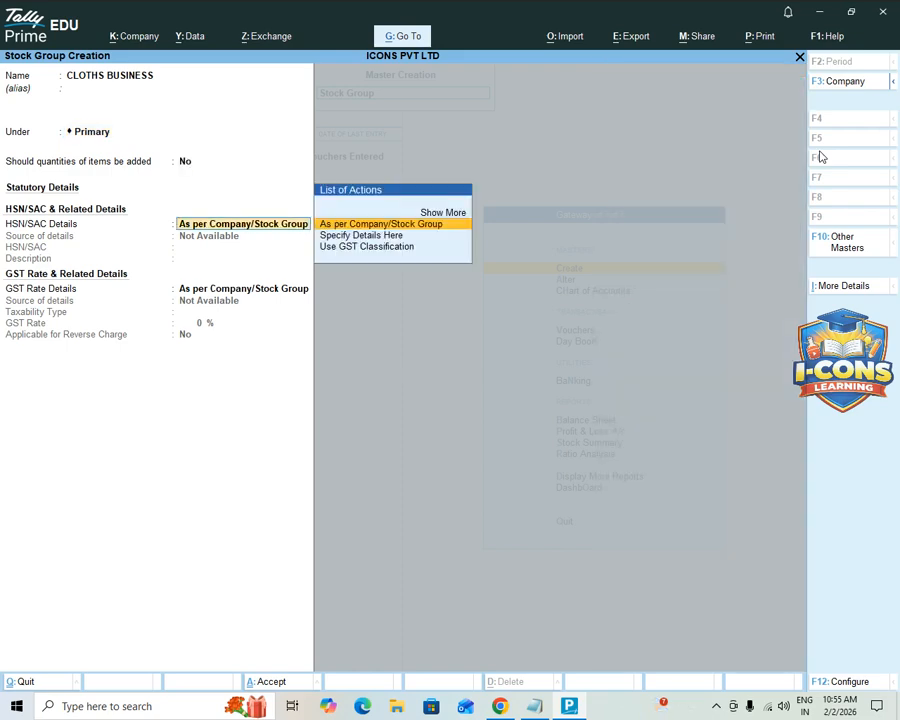
# - Keep the stock group's HSN/SAC and GST rate details as per Company/Stock Group, save it, and leave stock group creation
pyautogui.press('Return')
pyautogui.press('Return')
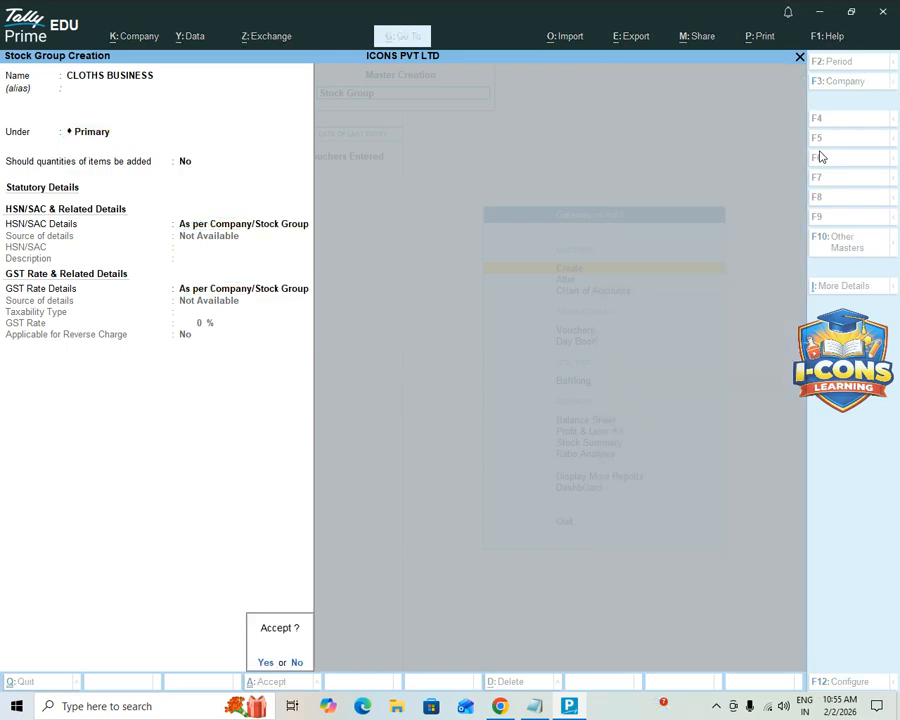
pyautogui.press('Return')
pyautogui.press('Escape')
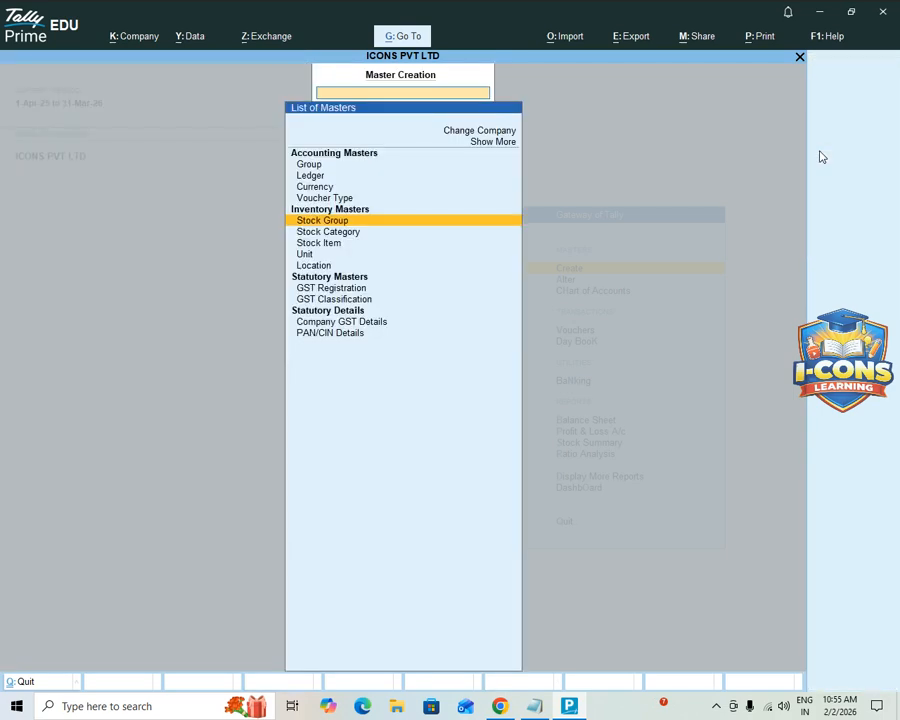
# - Start a simple unit of measure with the symbol MTR and the formal name METRE
pyautogui.press('Down')
pyautogui.press('Down')
pyautogui.press('Down')
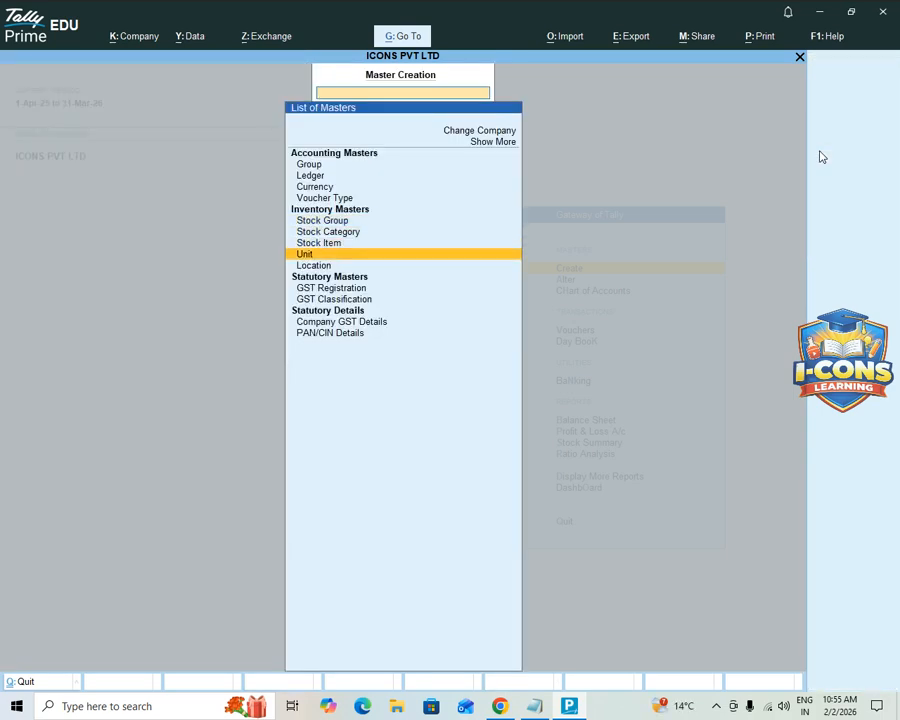
pyautogui.press('Return')
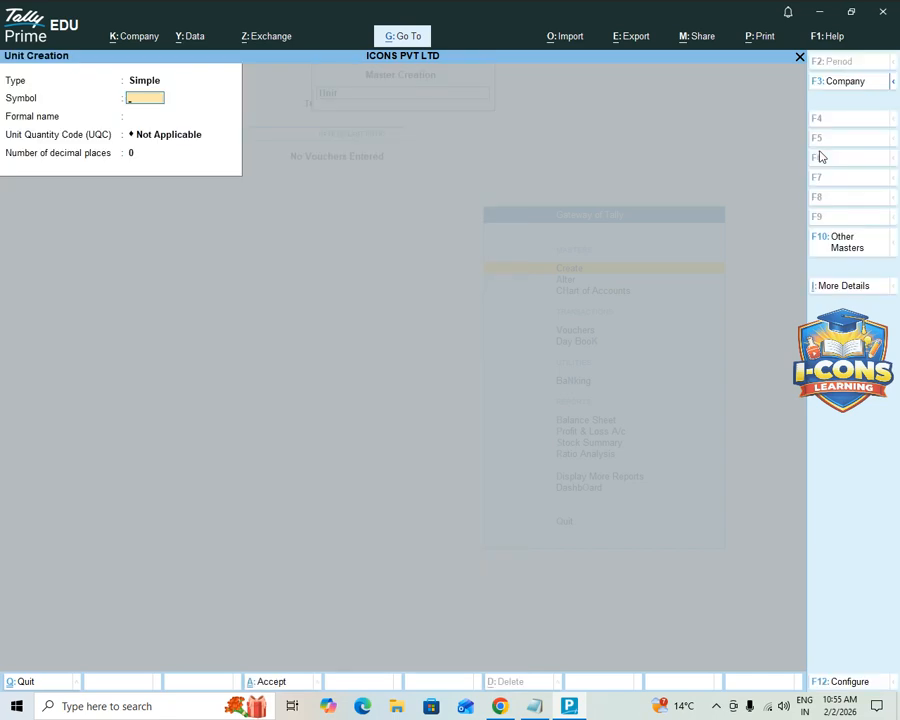
pyautogui.write('P')
pyautogui.press('BackSpace')
pyautogui.write('MTR')
pyautogui.press('Return')
pyautogui.write('METRE')
pyautogui.press('Return')
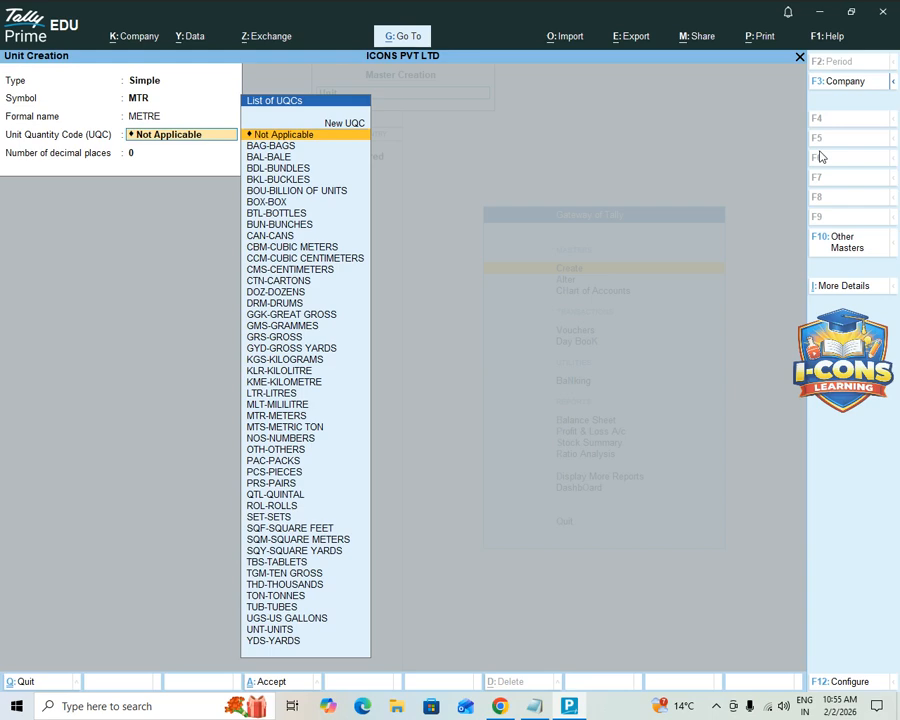
pyautogui.press('Down')
pyautogui.press('Down')
pyautogui.press('Down')
pyautogui.press('Up')
pyautogui.press('Up')
pyautogui.press('Up')
pyautogui.press('Down')
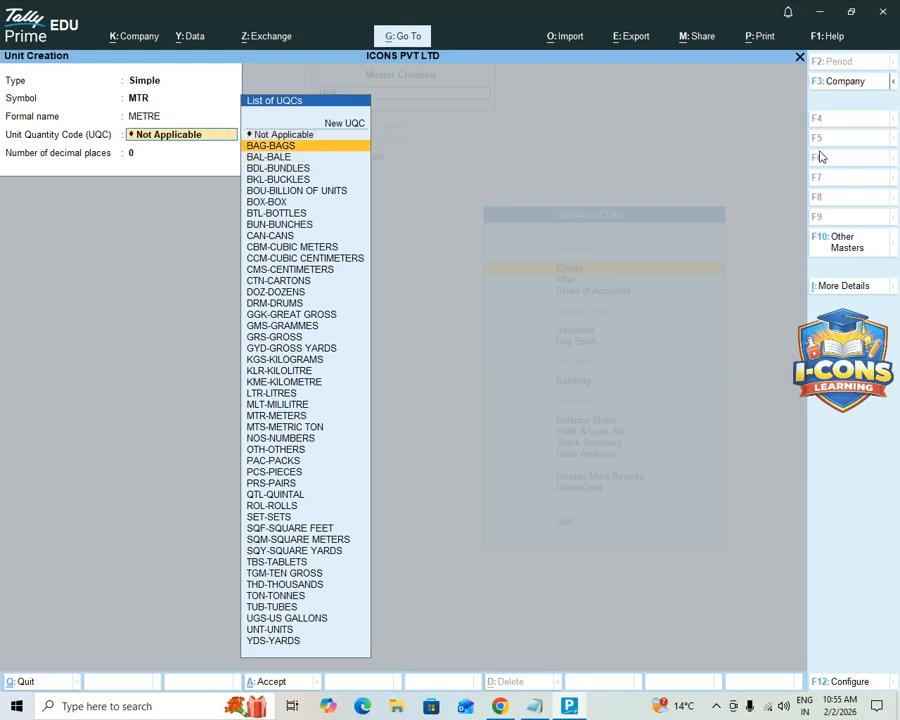
pyautogui.write('M')
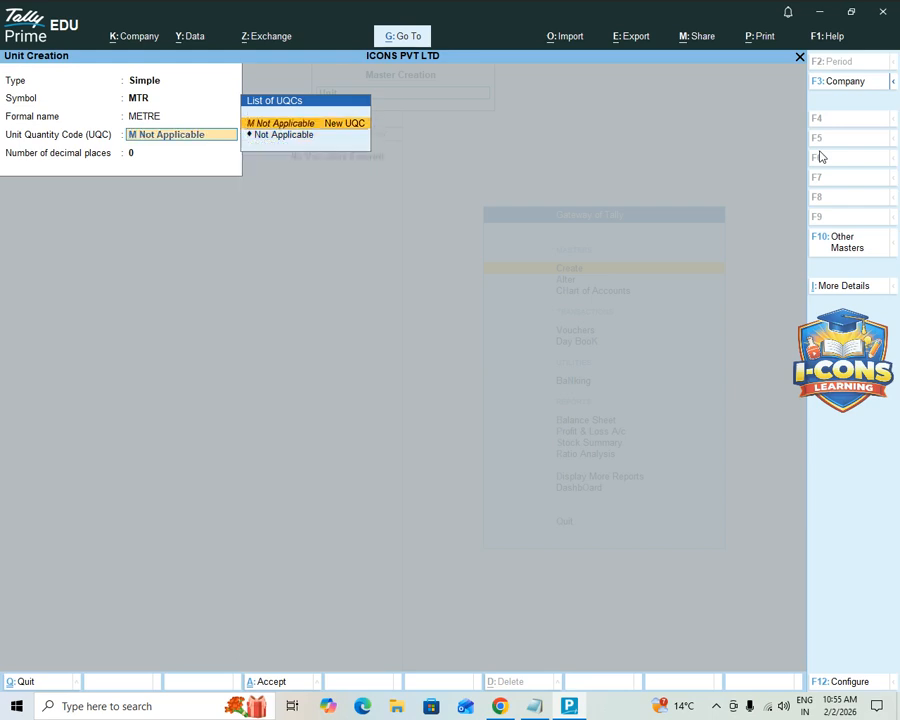
pyautogui.press('BackSpace')
pyautogui.press('BackSpace')
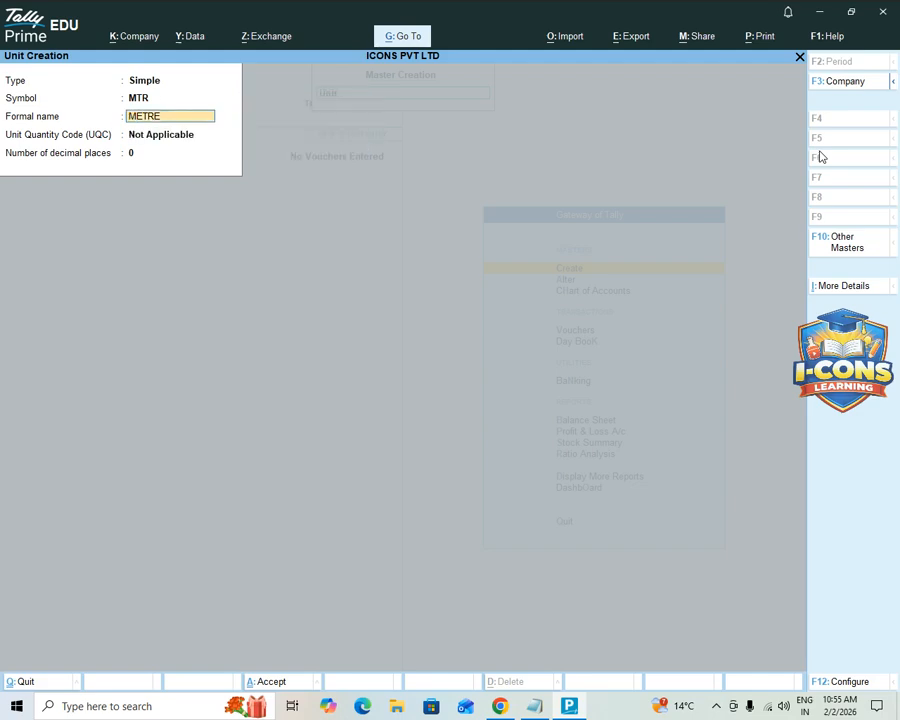
# - Set the unit's quantity code (UQC) to MTR-METERS and its number of decimal places to 2
pyautogui.press('Return')
pyautogui.write('M')
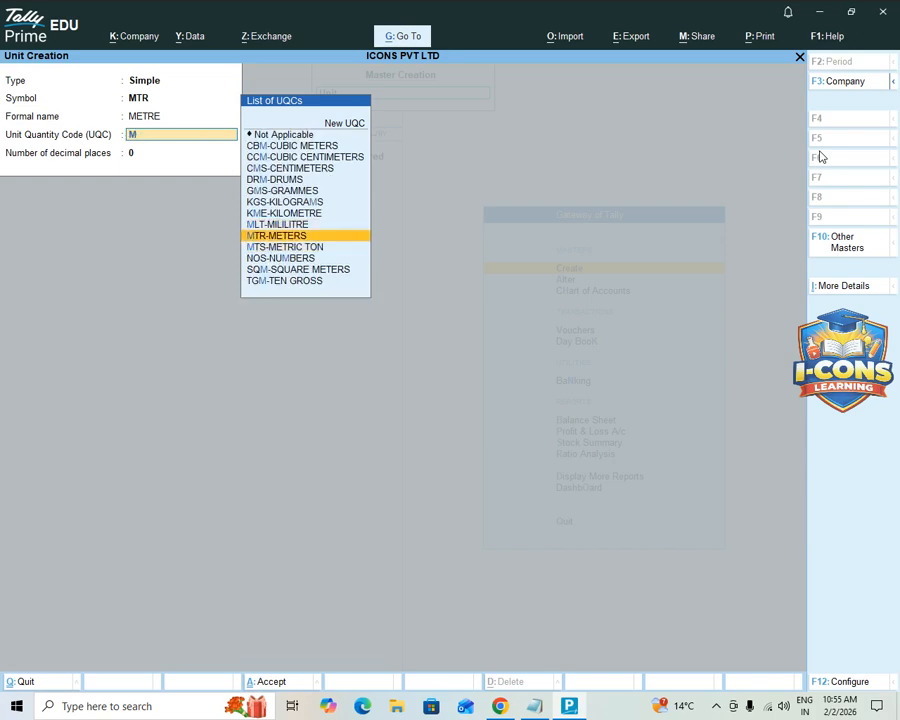
pyautogui.press('Return')
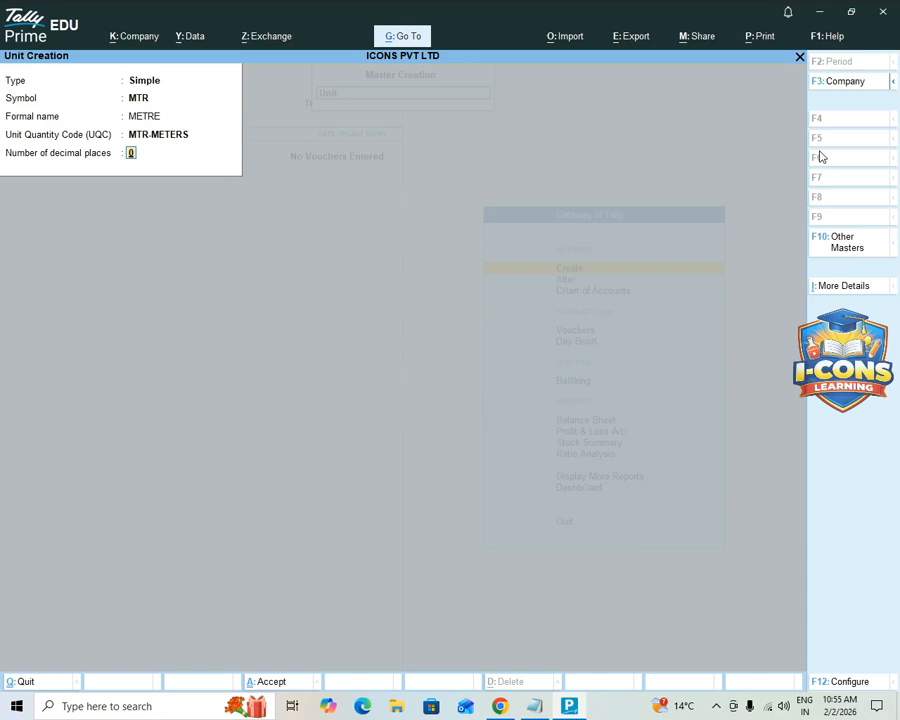
pyautogui.write('2')
pyautogui.press('Return')
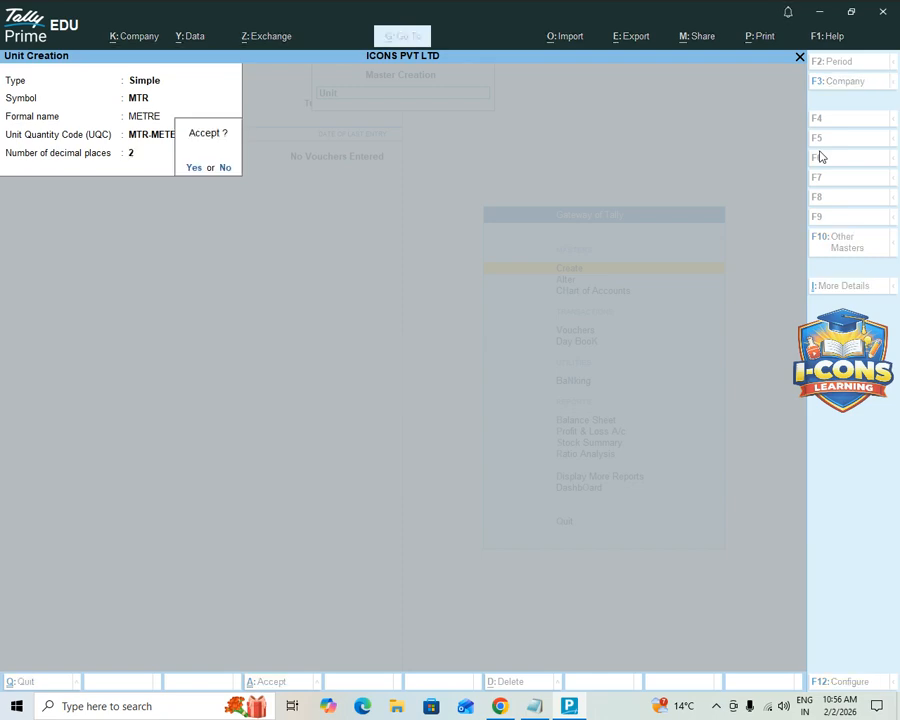
# - Save the MTR unit of measure and leave unit creation
pyautogui.press('Return')
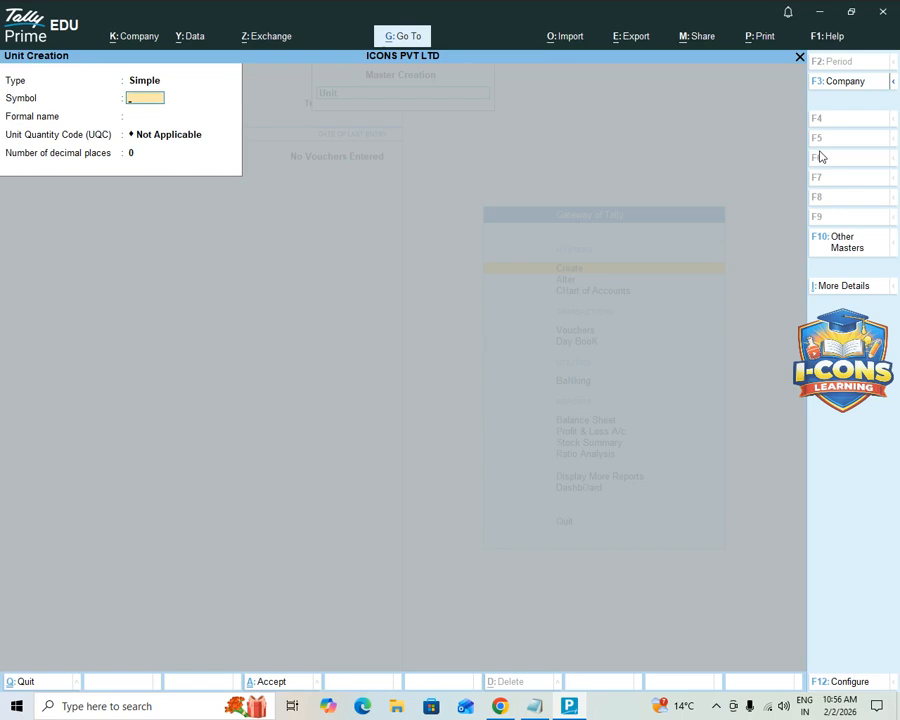
pyautogui.press('Escape')
pyautogui.press('Return')
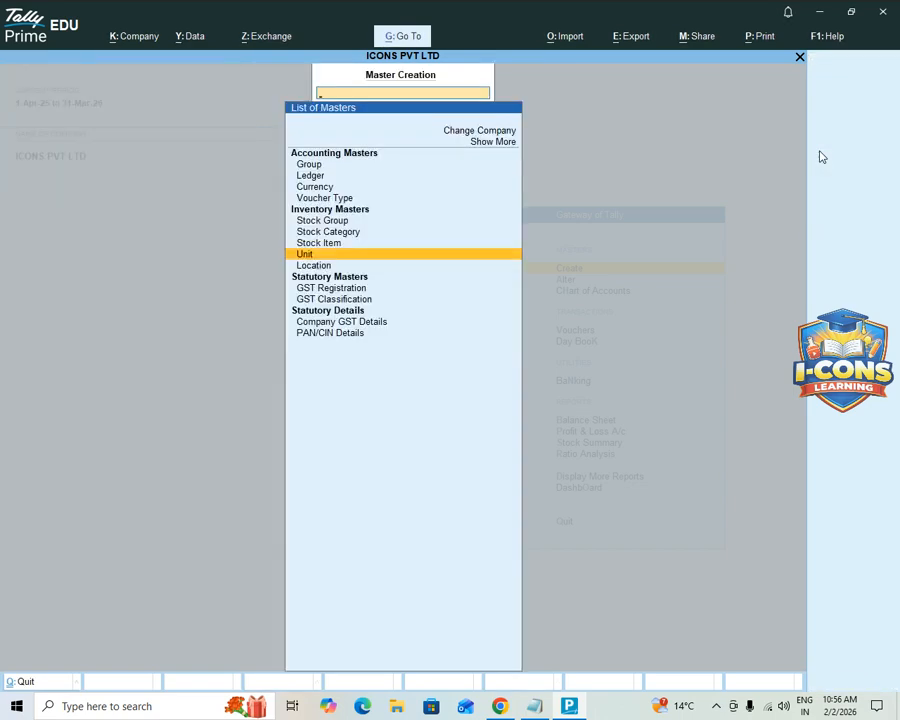
# - Start a stock item named SILK under the CLOTHS BUSINESS group, measured in MTR units
pyautogui.press('Up')
pyautogui.press('Return')
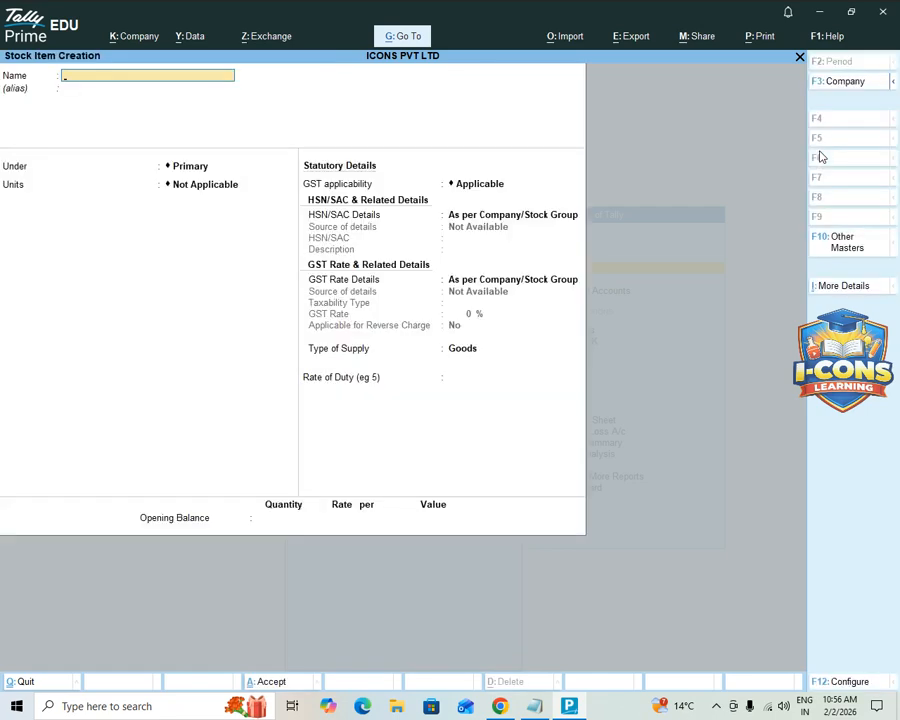
pyautogui.write('SILK')
pyautogui.press('Return')
pyautogui.press('Return')
pyautogui.press('Down')
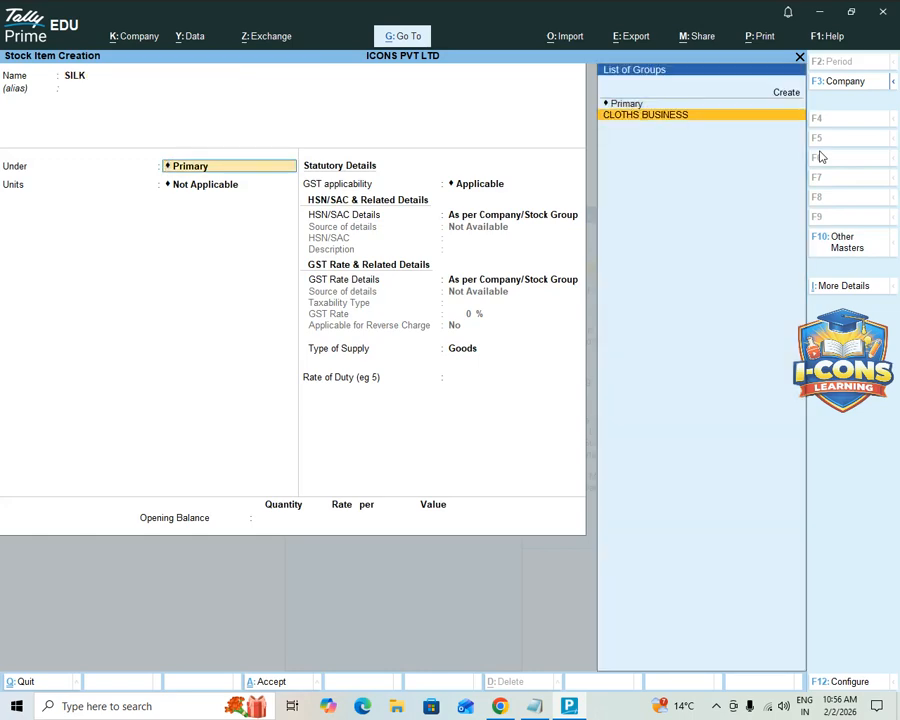
pyautogui.press('Return')
pyautogui.press('Down')
pyautogui.press('Return')
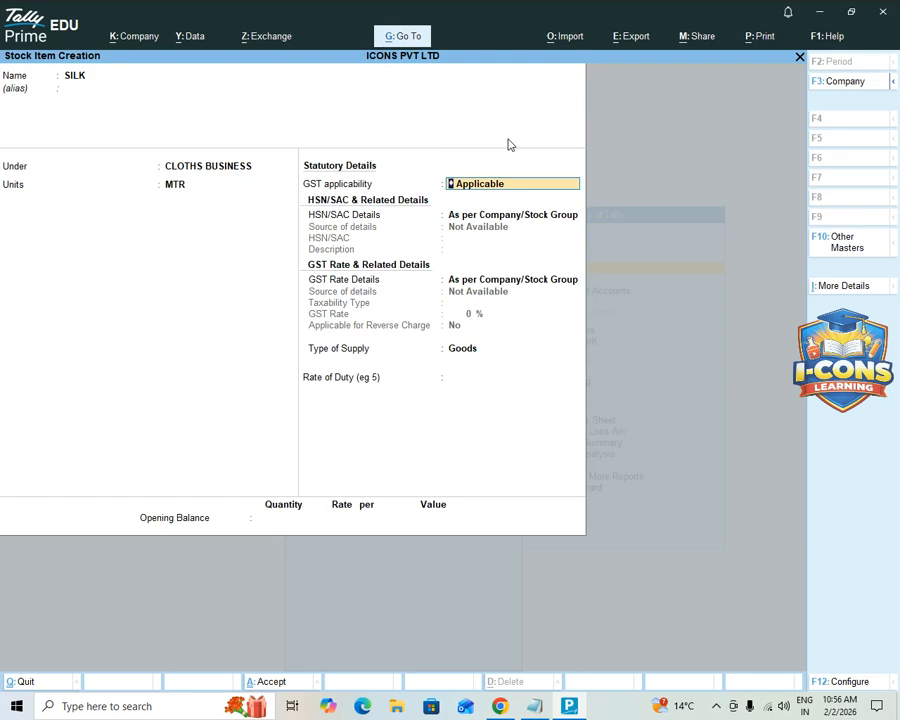
# - Keep GST applicable for SILK, specify its HSN/SAC details here, and enter the HSN/SAC code 1524121
pyautogui.press('Return')
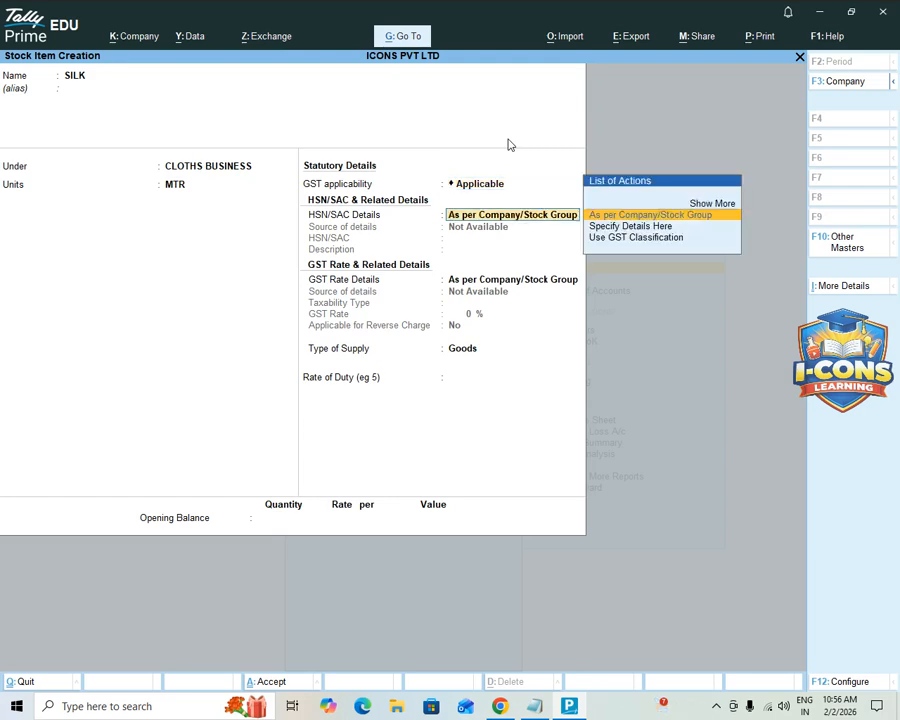
pyautogui.press('Down')
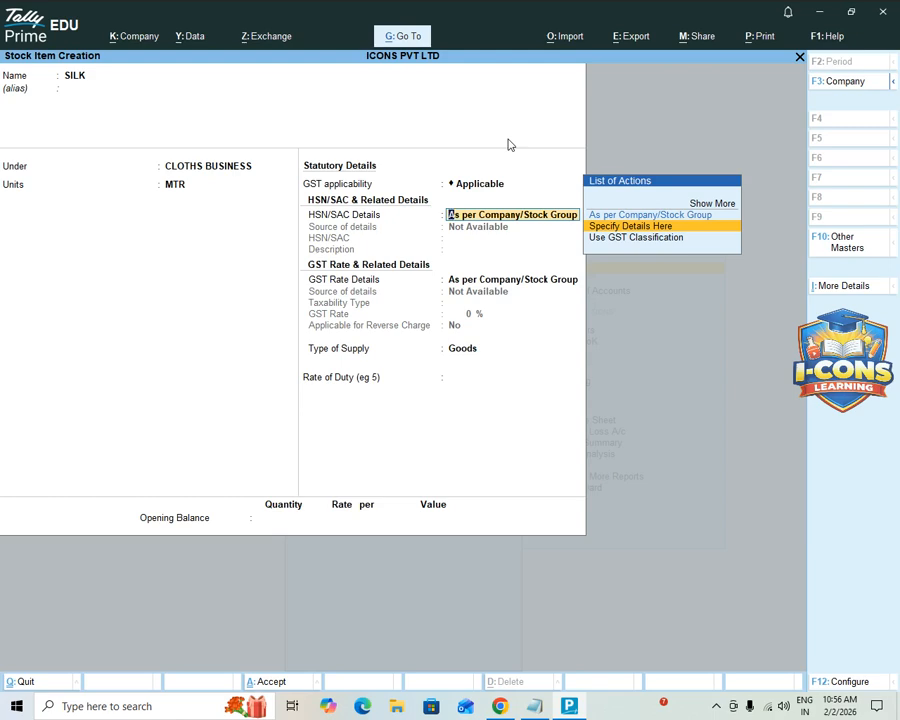
pyautogui.press('Return')
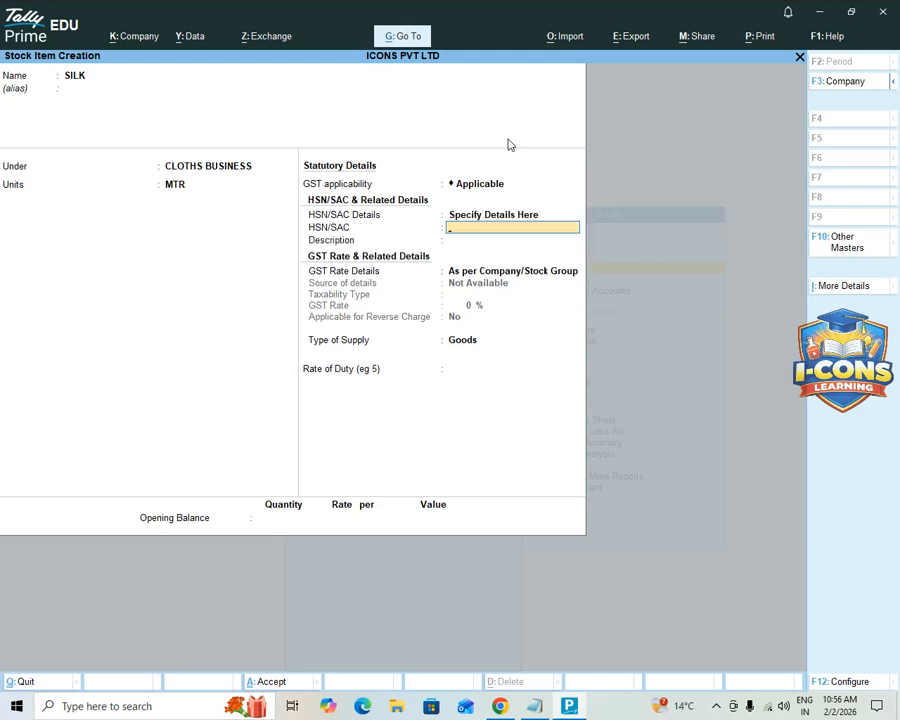
pyautogui.write('1524121')
# - Switch to Chrome and search Google for "silk hsn code"
pyautogui.click(506, 706)
pyautogui.click(227, 126)
pyautogui.moveTo(273, 123); pyautogui.dragTo(66, 127)
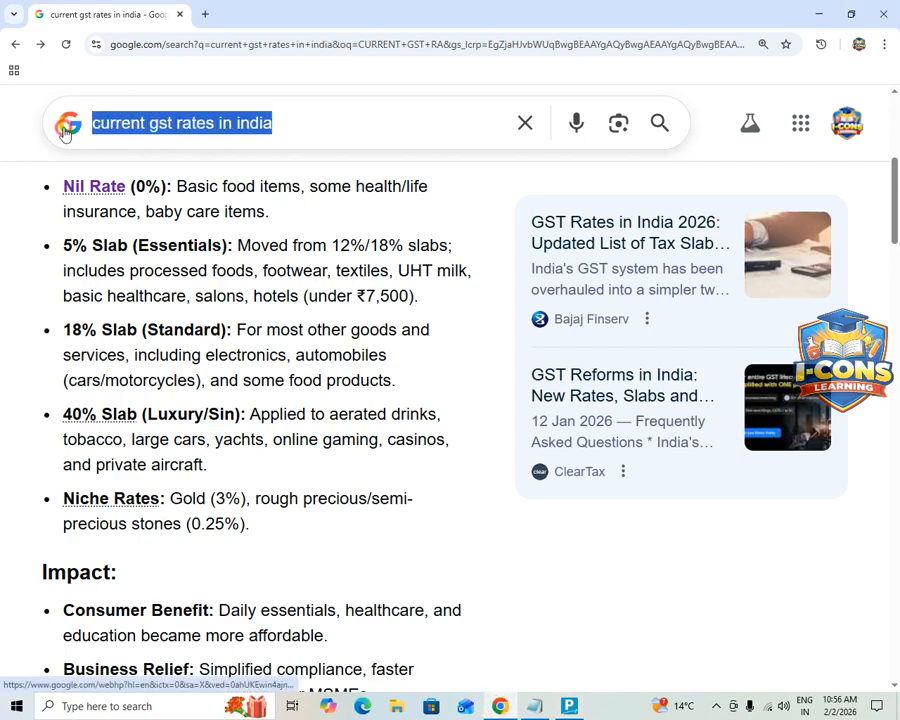
pyautogui.write('SILK')
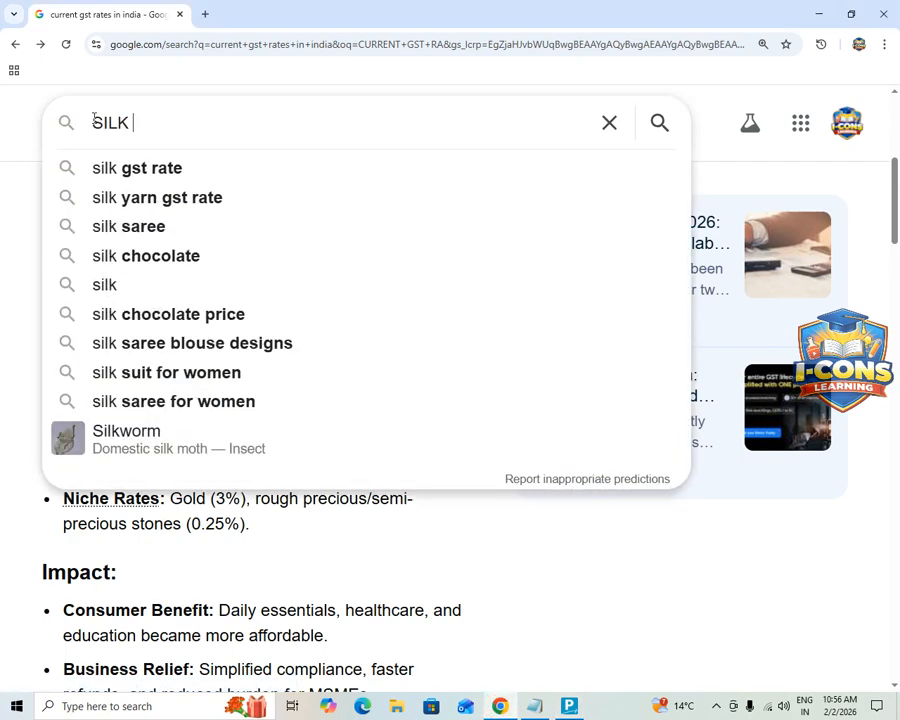
pyautogui.write(' HSN CODE')
pyautogui.press('Down')
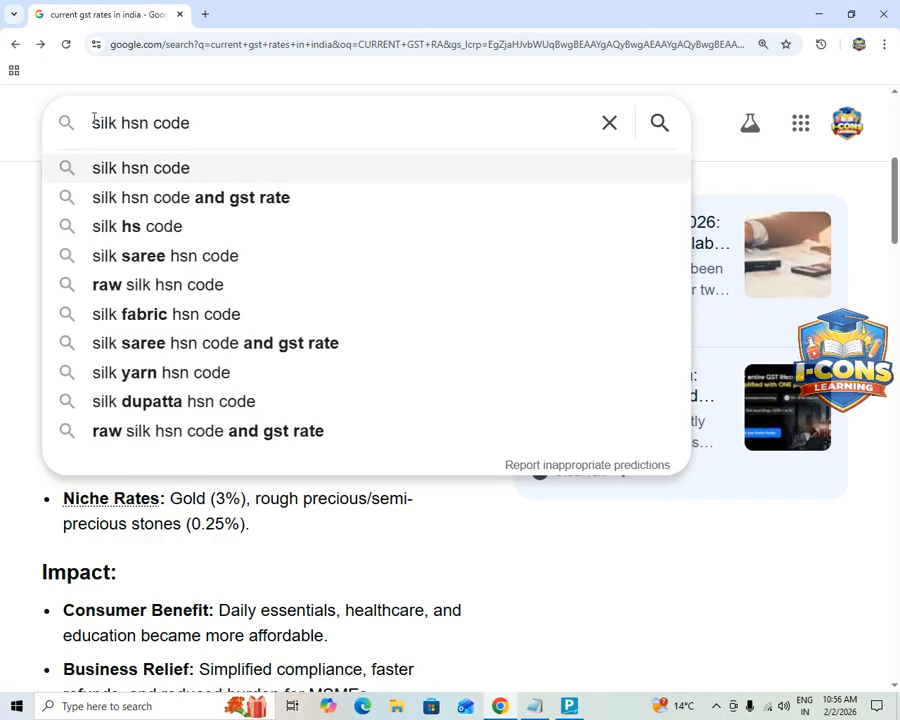
pyautogui.press('Return')
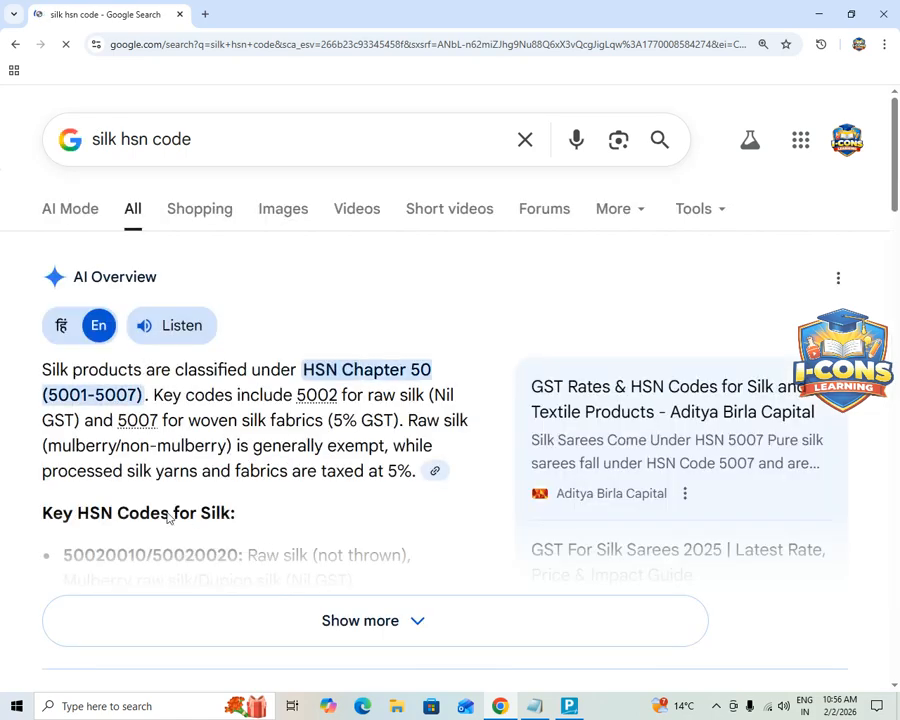
# - Expand the AI overview and examine the HSN codes and GST rates given for the kinds of silk
pyautogui.scroll(-2, 240, 560)
pyautogui.click(350, 542)
pyautogui.scroll(-2, 200, 470)
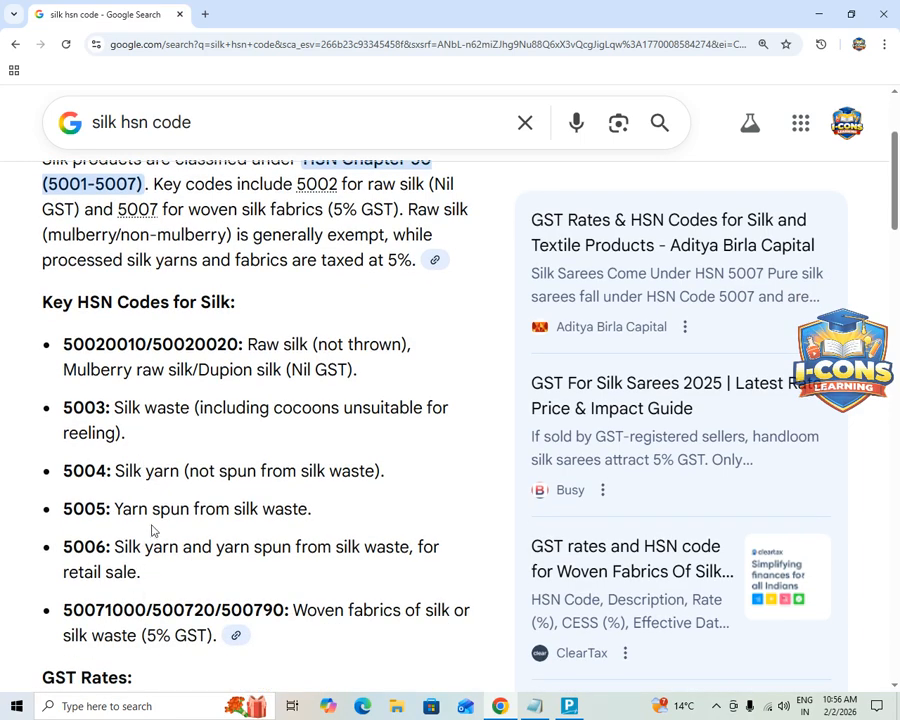
pyautogui.scroll(1, 155, 510)
pyautogui.scroll(-1, 145, 525)
pyautogui.scroll(-1, 170, 470)
pyautogui.scroll(3, 188, 424)
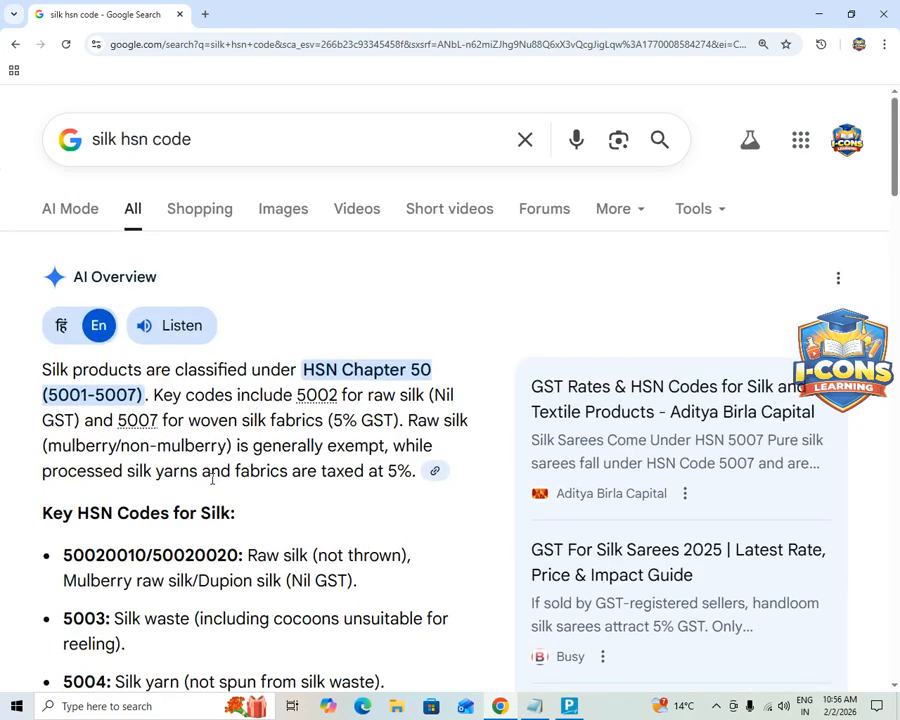
pyautogui.scroll(-1, 214, 470)
pyautogui.scroll(-1, 227, 548)
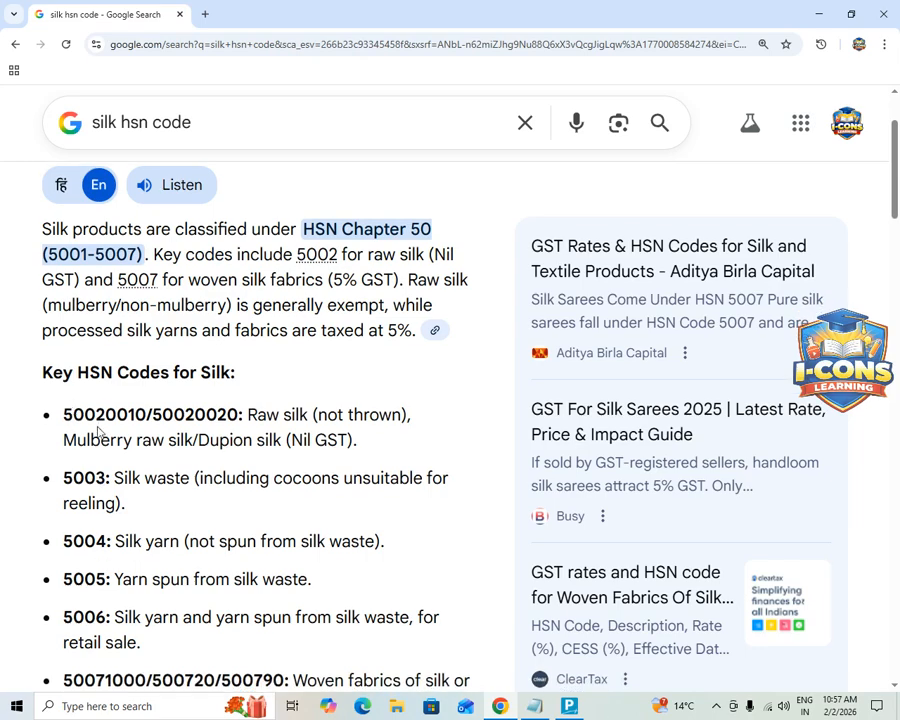
# - Copy the raw silk code 50020010 from the overview and paste it into the stock item's HSN/SAC in TallyPrime
pyautogui.moveTo(64, 413); pyautogui.dragTo(146, 415)
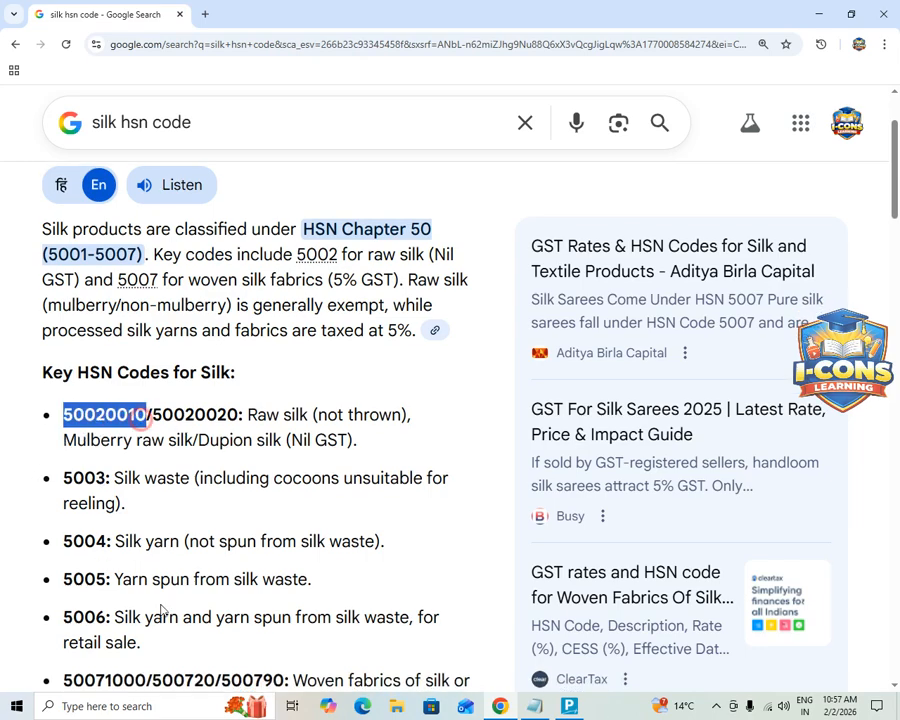
pyautogui.hotkey('ctrl', 'c')
pyautogui.hotkey('alt', 'Tab')
pyautogui.hotkey('ctrl', 'alt', 'v')
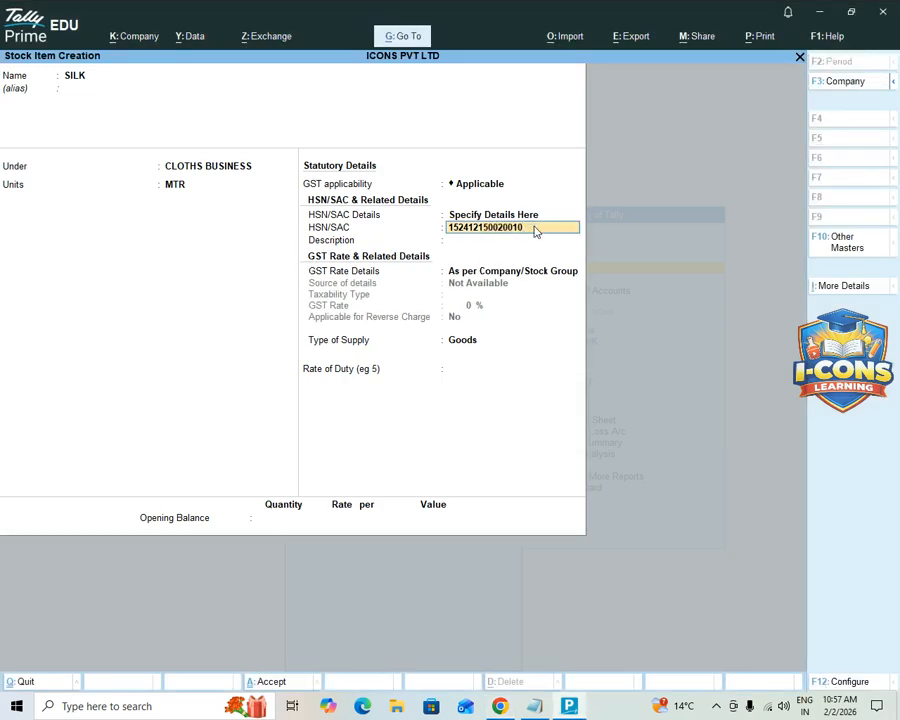
# - Clear the HSN/SAC entry, set it to 50020010, and describe it as SILK
pyautogui.press('BackSpace')
pyautogui.press('BackSpace')
pyautogui.press('BackSpace')
pyautogui.press('BackSpace')
pyautogui.press('BackSpace')
pyautogui.press('BackSpace')
pyautogui.press('BackSpace')
pyautogui.press('BackSpace')
pyautogui.press('BackSpace')
pyautogui.press('BackSpace')
pyautogui.press('BackSpace')
pyautogui.press('BackSpace')
pyautogui.press('BackSpace')
pyautogui.write('50020010')
pyautogui.press('Return')
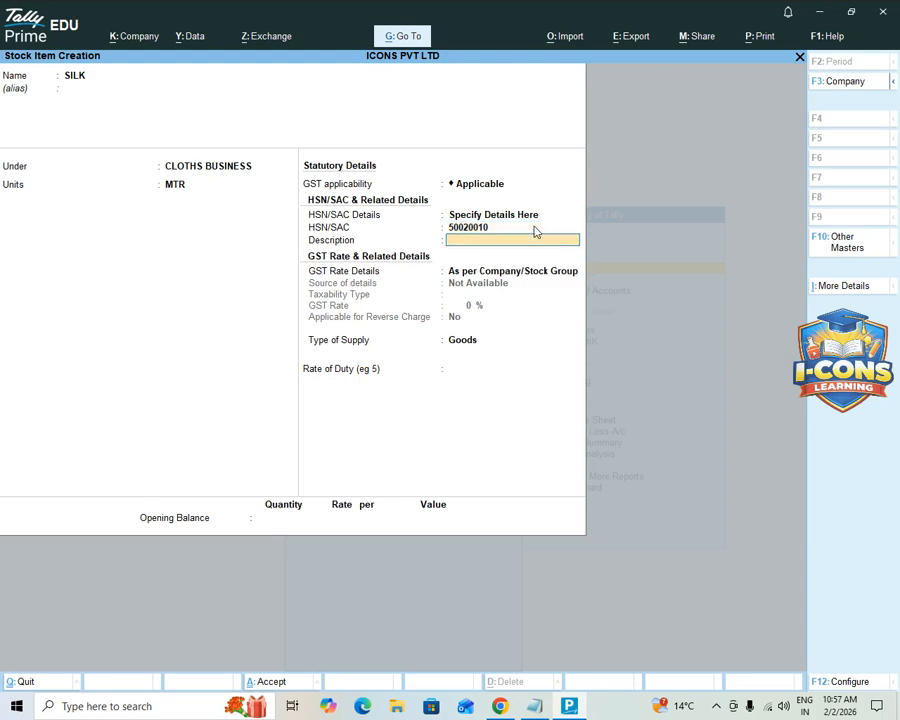
pyautogui.write('SILK')
pyautogui.press('Return')
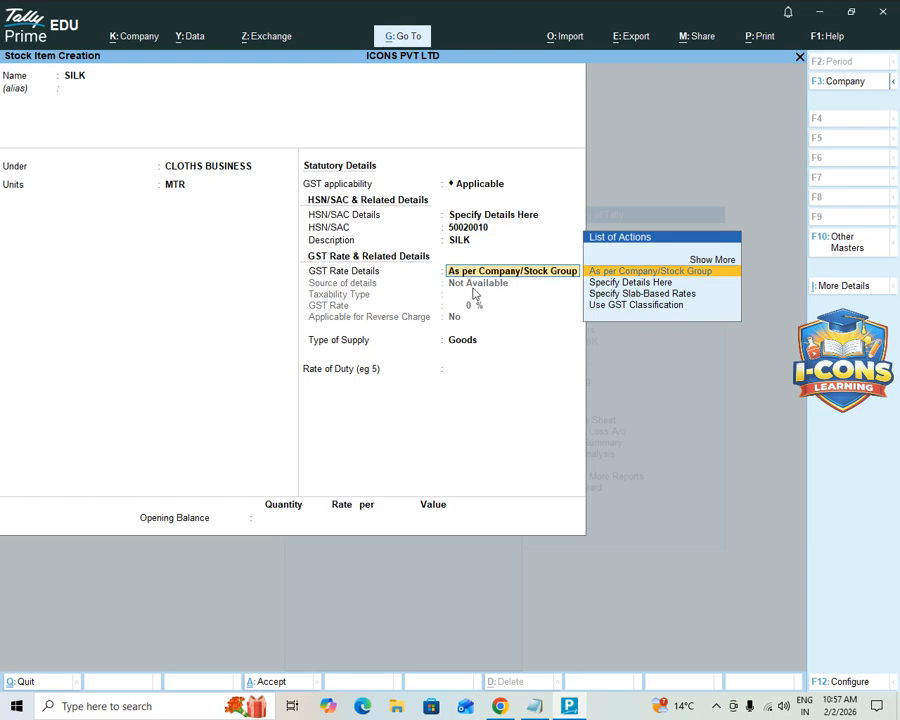
# - Specify the GST rate details here as Taxable at 5%, with reverse charge No, supply type Goods and rate of duty 0
pyautogui.press('Down')
pyautogui.press('Return')
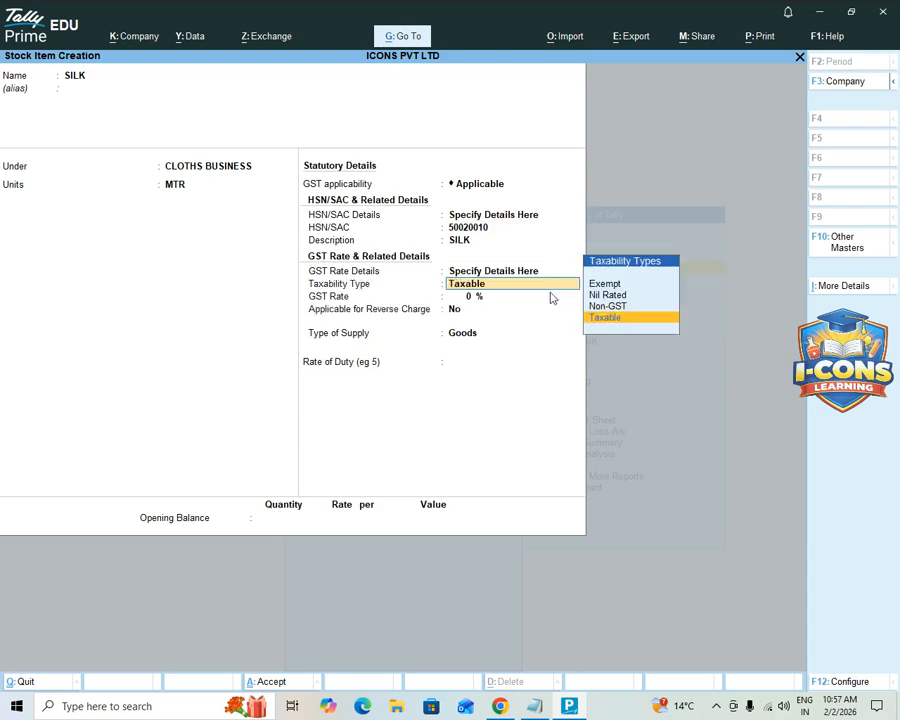
pyautogui.press('Return')
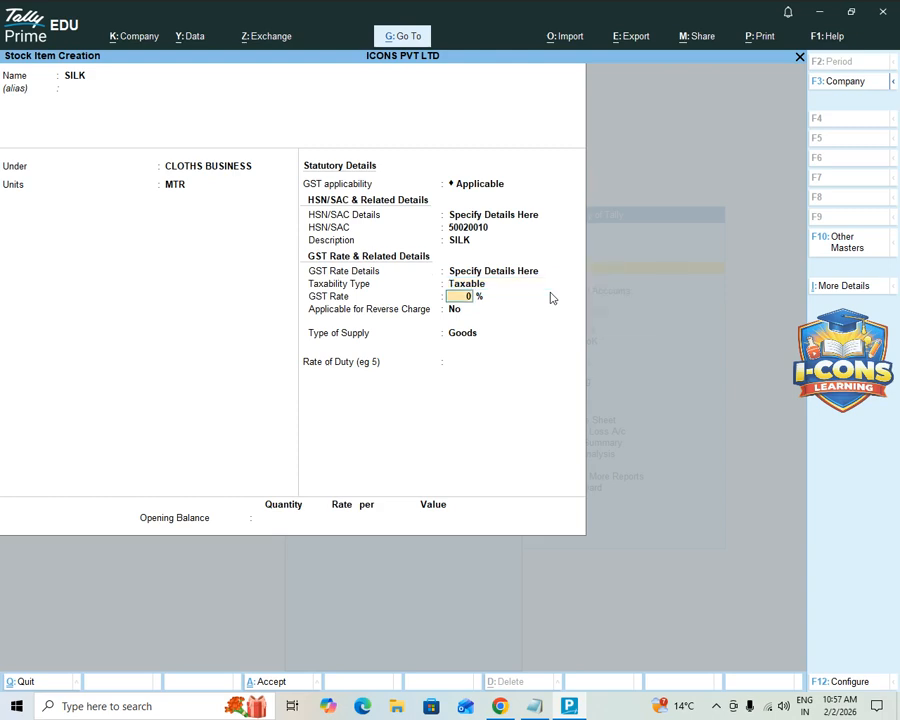
pyautogui.press('Return')
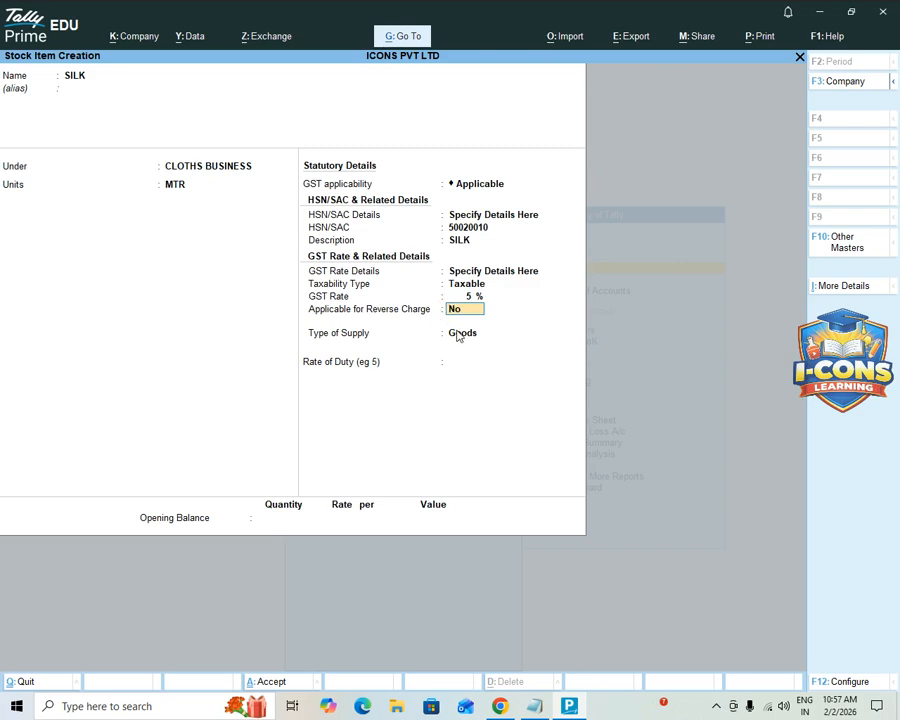
pyautogui.press('Return')
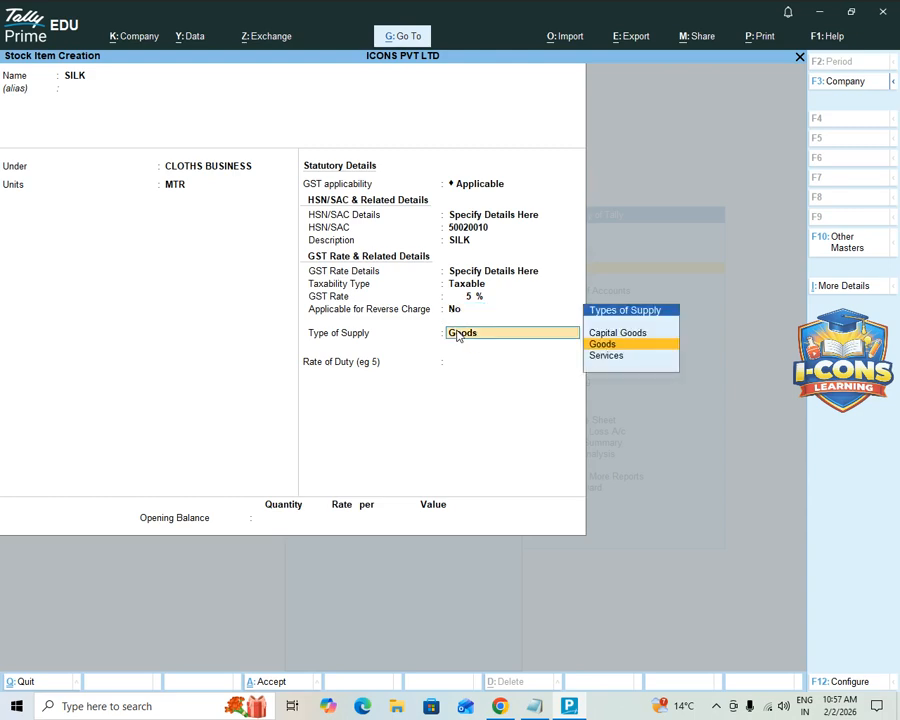
pyautogui.press('Return')
pyautogui.press('Return')
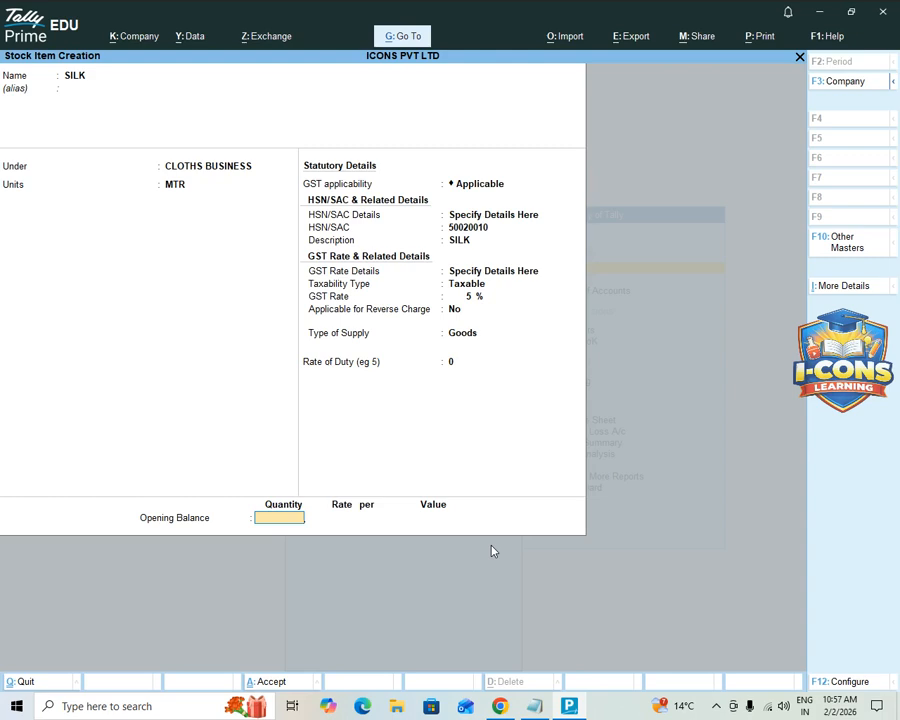
# - Leave the SILK opening balance empty, save the stock item, and return to the Gateway of Tally
pyautogui.press('Return')
pyautogui.press('Return')
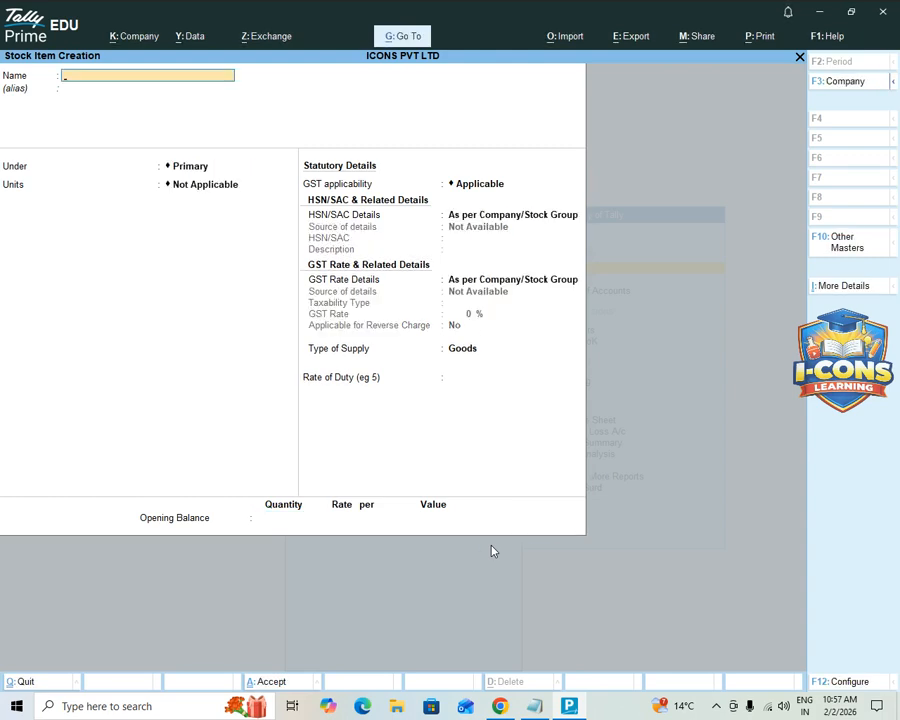
pyautogui.press('Escape')
pyautogui.press('Return')
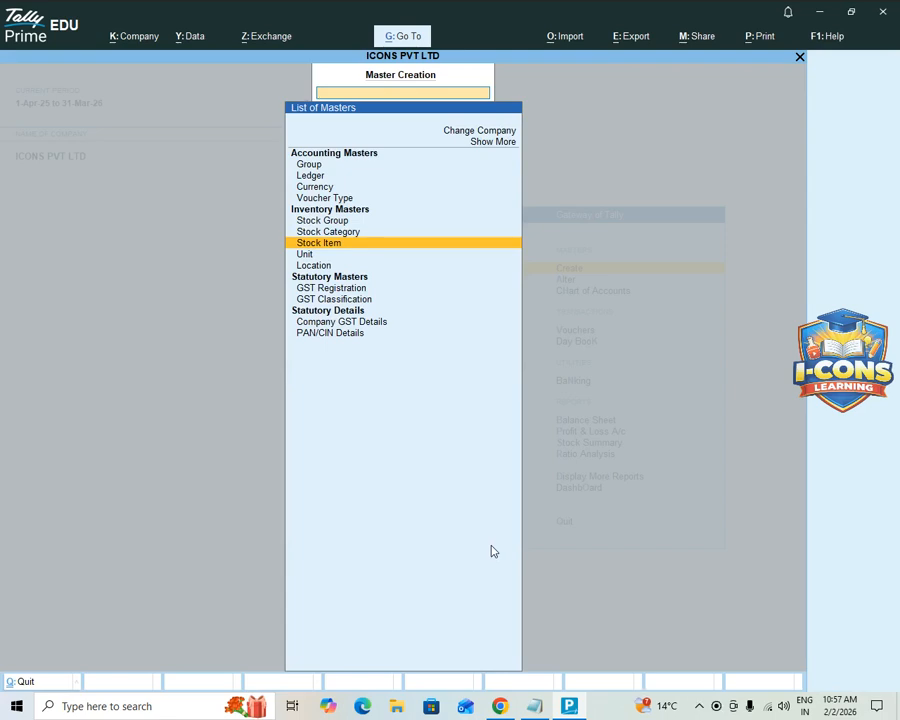
pyautogui.press('Escape')
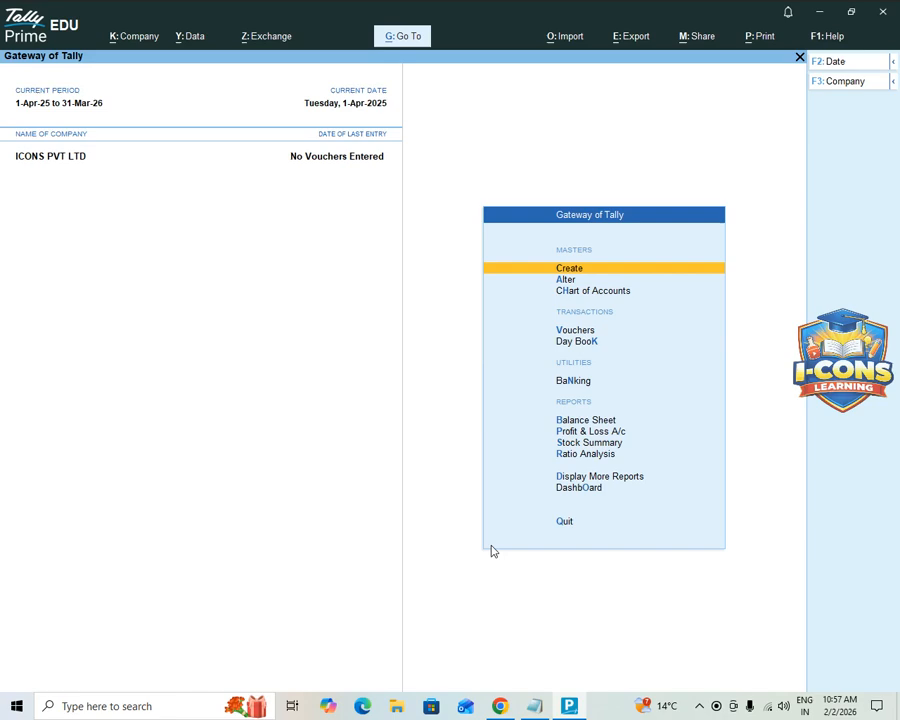
# - Start a purchase voucher with supplier invoice number 101 dated 1-Apr-25
pyautogui.press('Down')
pyautogui.press('Down')
pyautogui.press('Down')
pyautogui.press('Return')
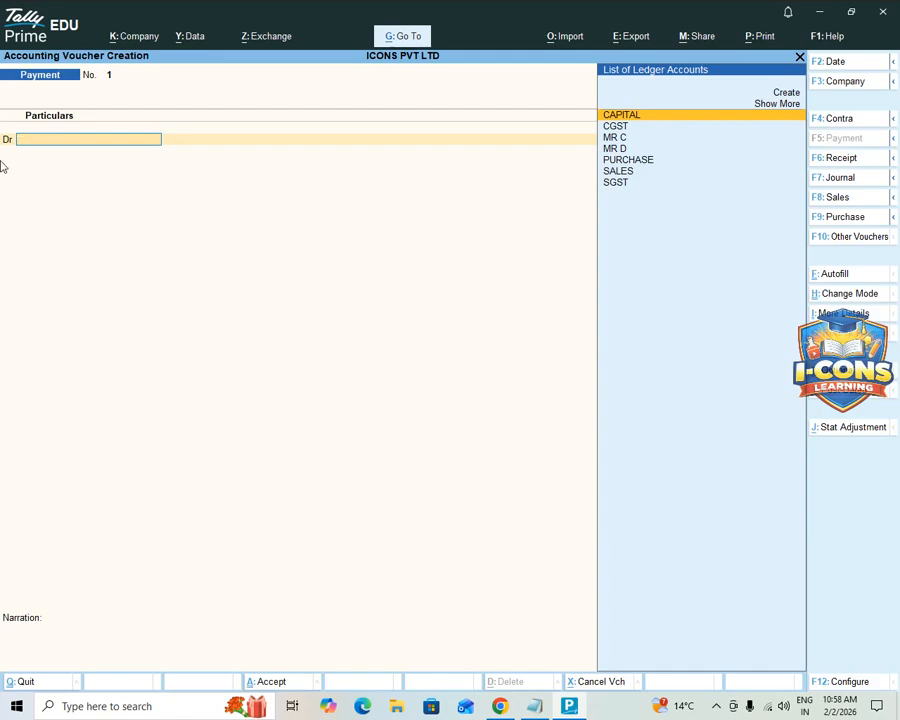
pyautogui.click(837, 216)
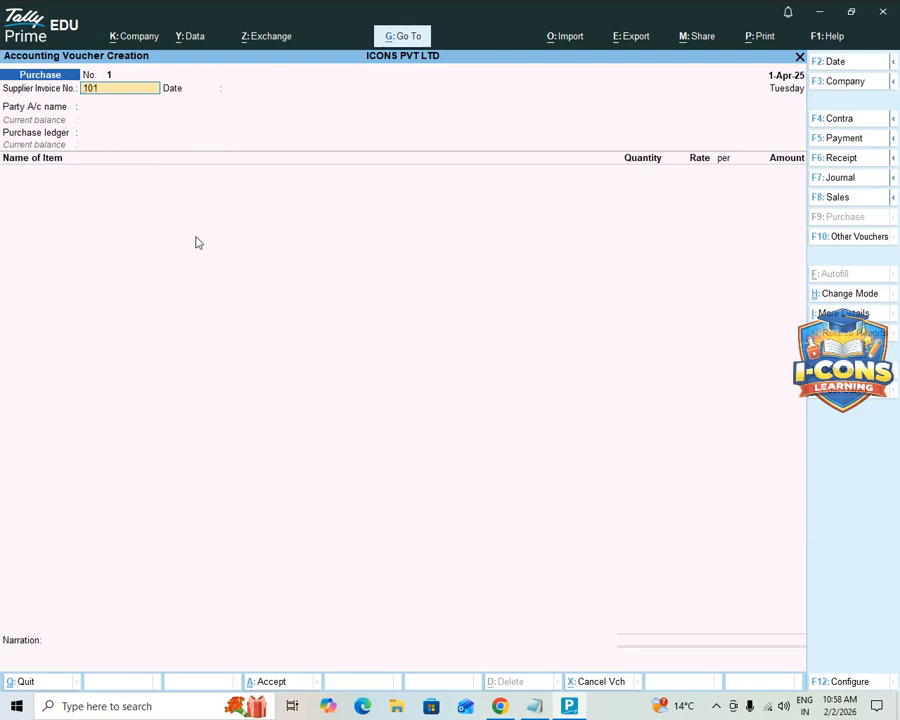
pyautogui.press('Return')
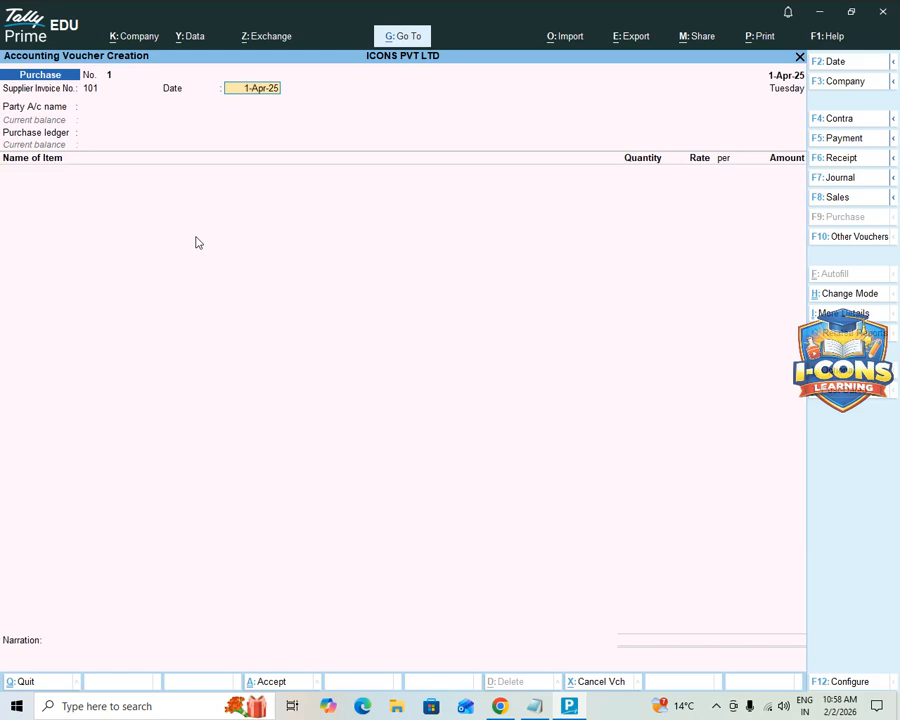
pyautogui.press('Return')
# - Set the party account to MR C, accept its receipt and party details, and choose PURCHASE as the purchase ledger
pyautogui.press('Down')
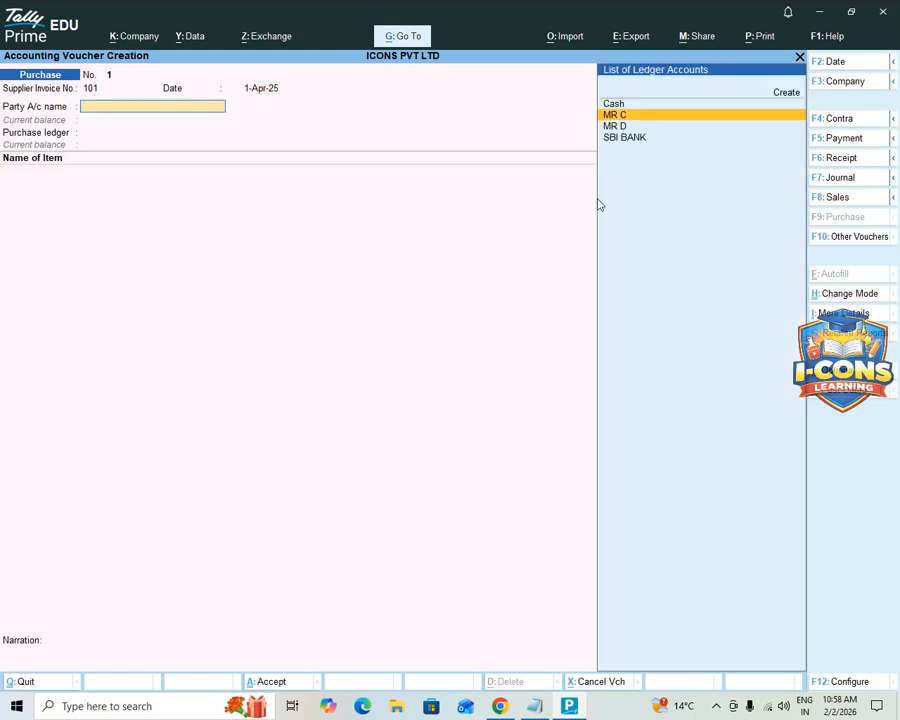
pyautogui.press('Return')
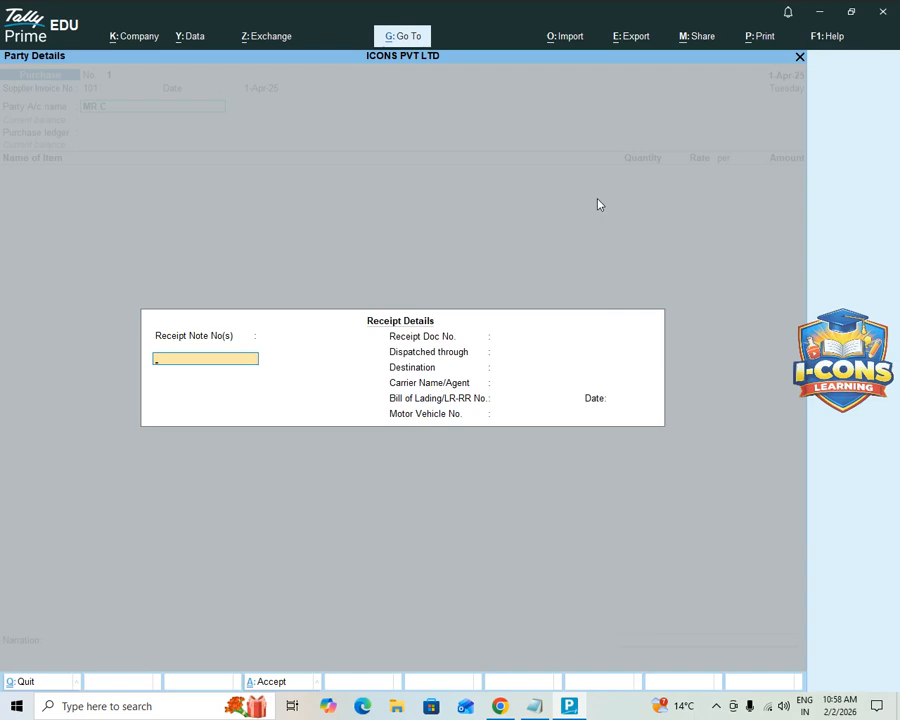
pyautogui.hotkey('ctrl', 'a')
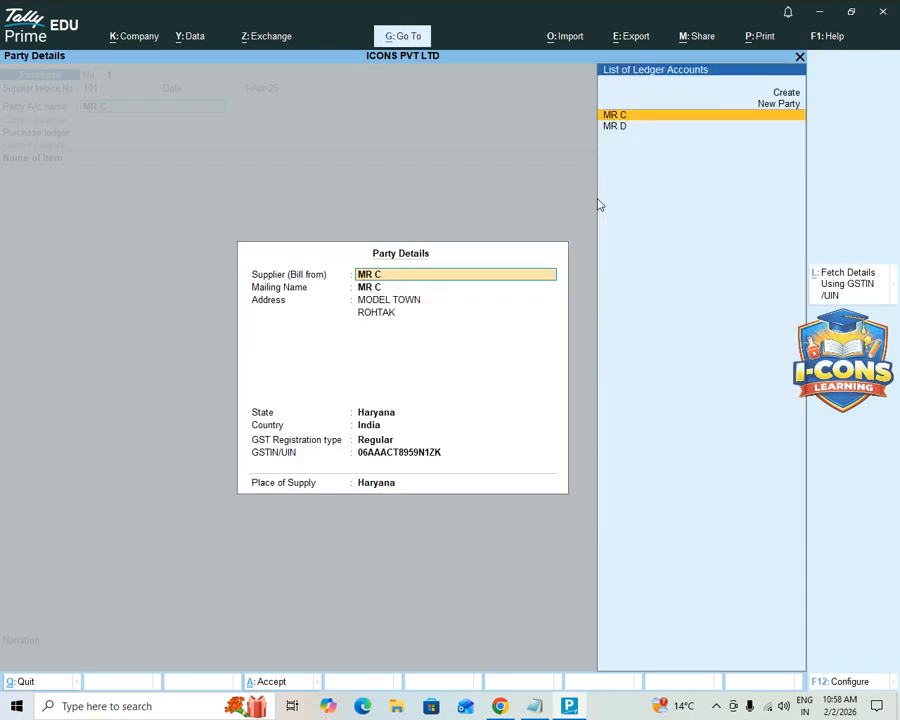
pyautogui.hotkey('ctrl', 'a')
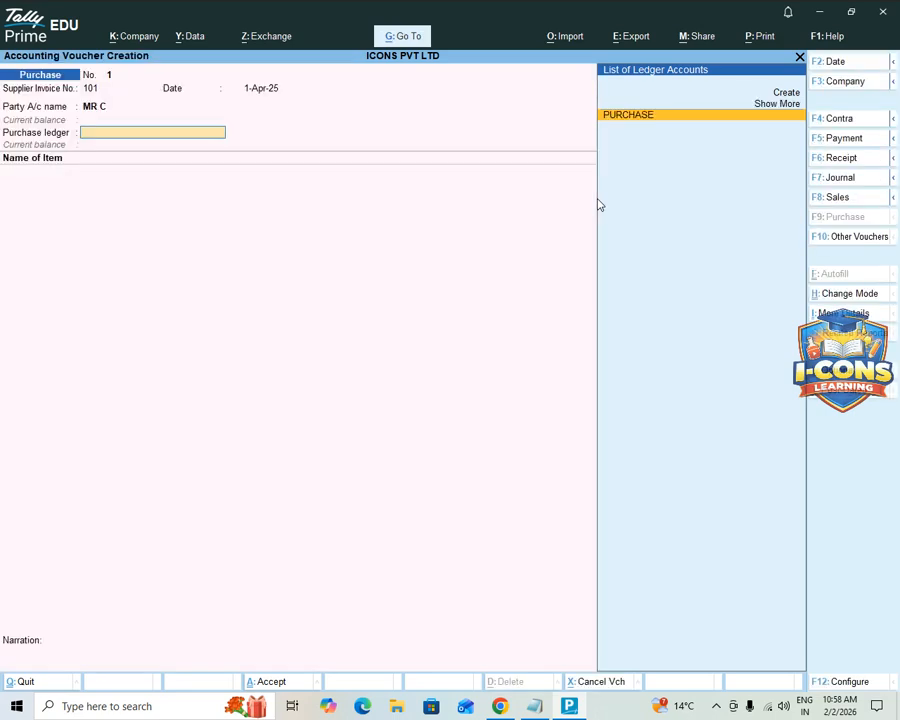
pyautogui.press('Return')
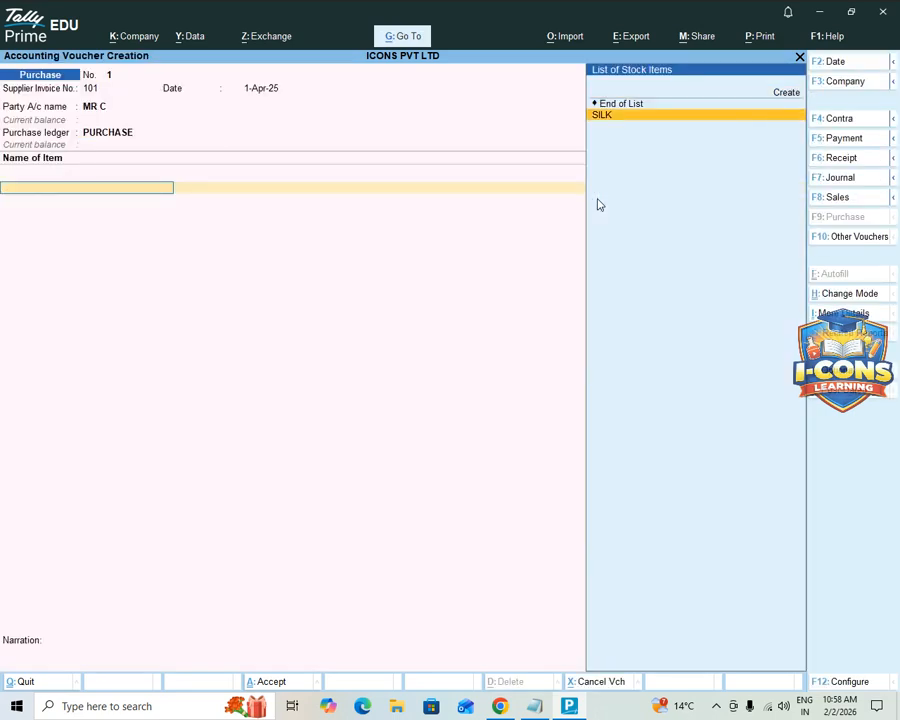
# - Add the stock item SILK to the purchase voucher with a quantity of 250 MTR at a rate of 115 per MTR
pyautogui.press('Down')
pyautogui.press('Return')
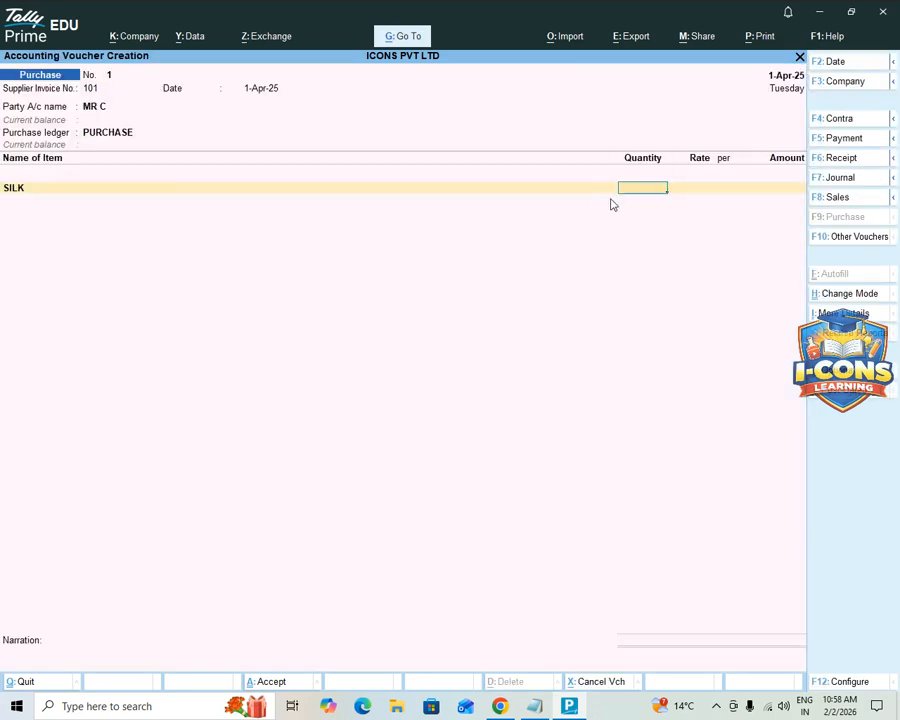
pyautogui.write('250')
pyautogui.press('Return')
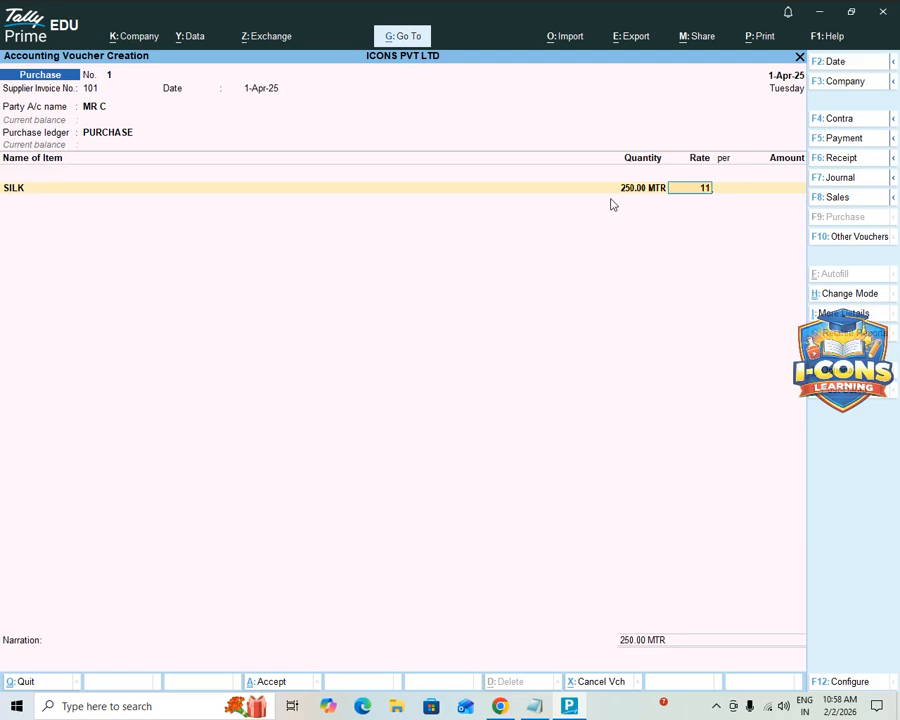
pyautogui.write('115')
pyautogui.press('Return')
pyautogui.press('Return')
pyautogui.press('Return')
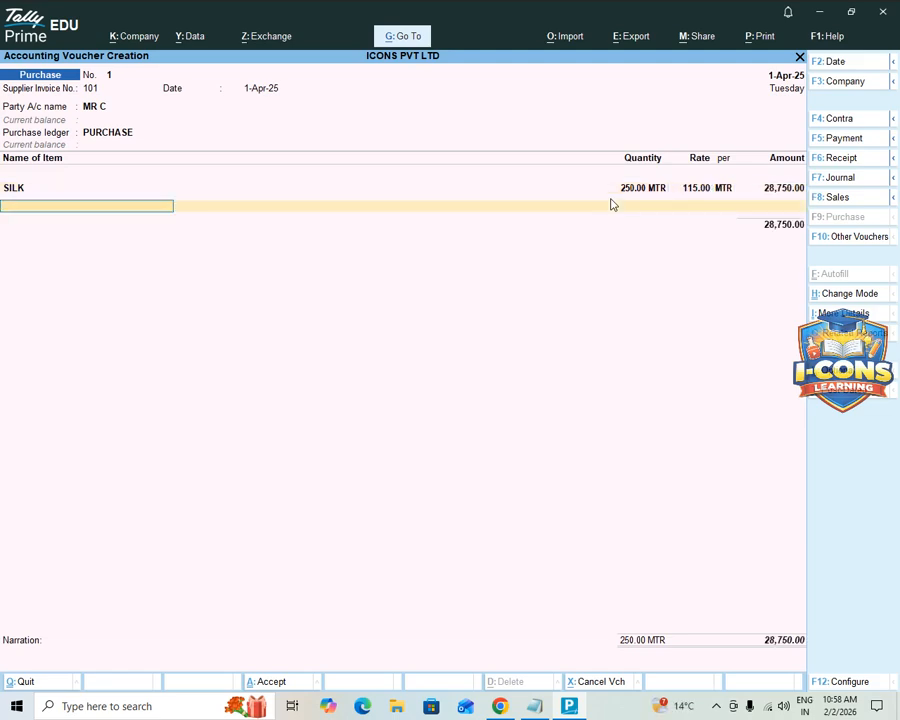
pyautogui.press('Return')
pyautogui.press('BackSpace')
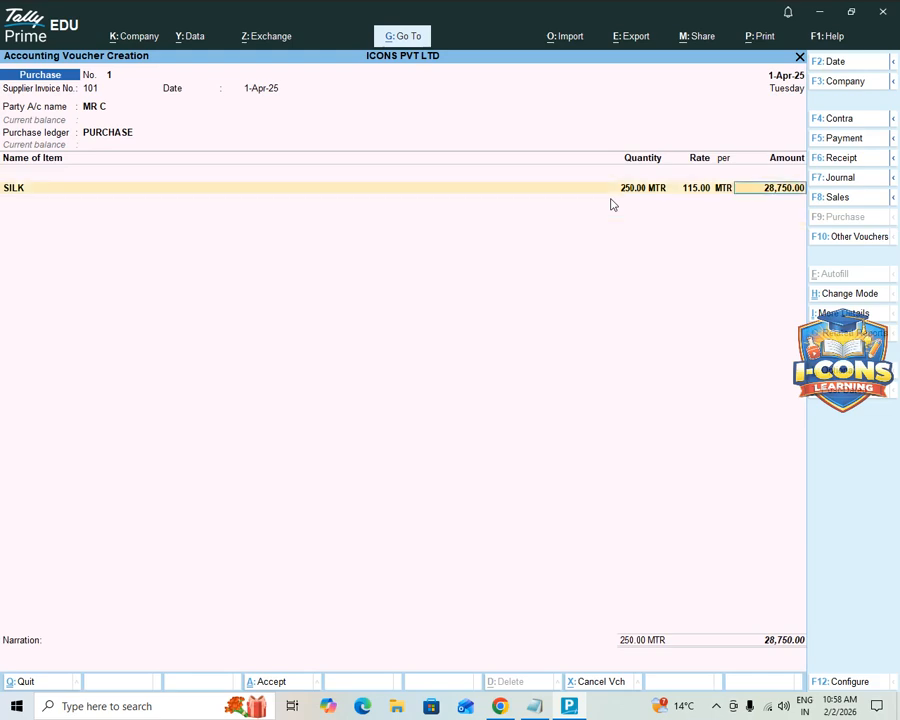
pyautogui.press('Return')
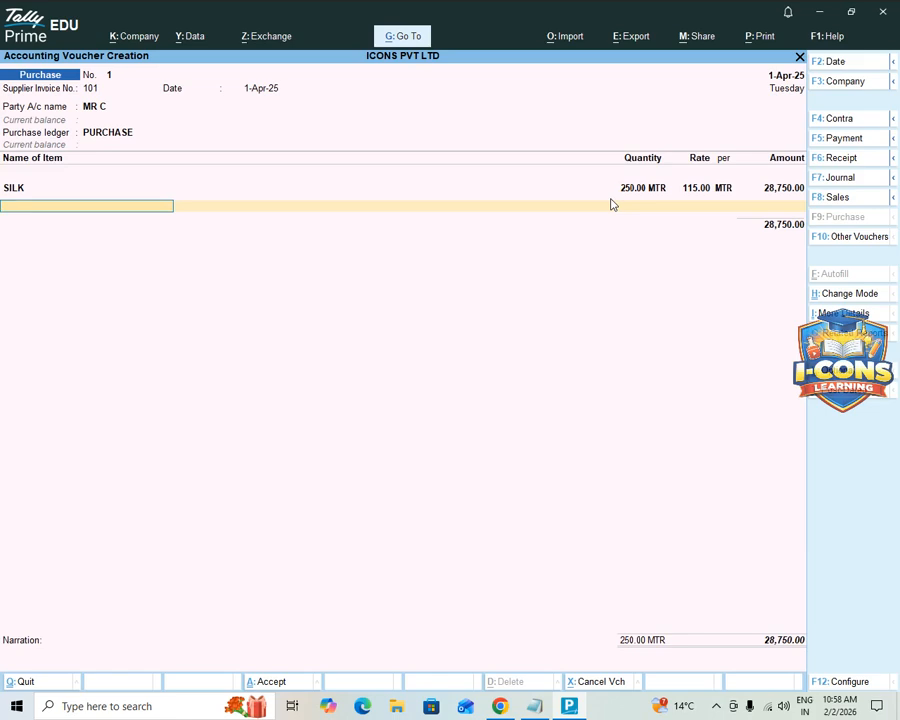
# - Finish the item list and add the CGST and SGST ledgers, accepting their calculated tax amounts
pyautogui.press('Return')
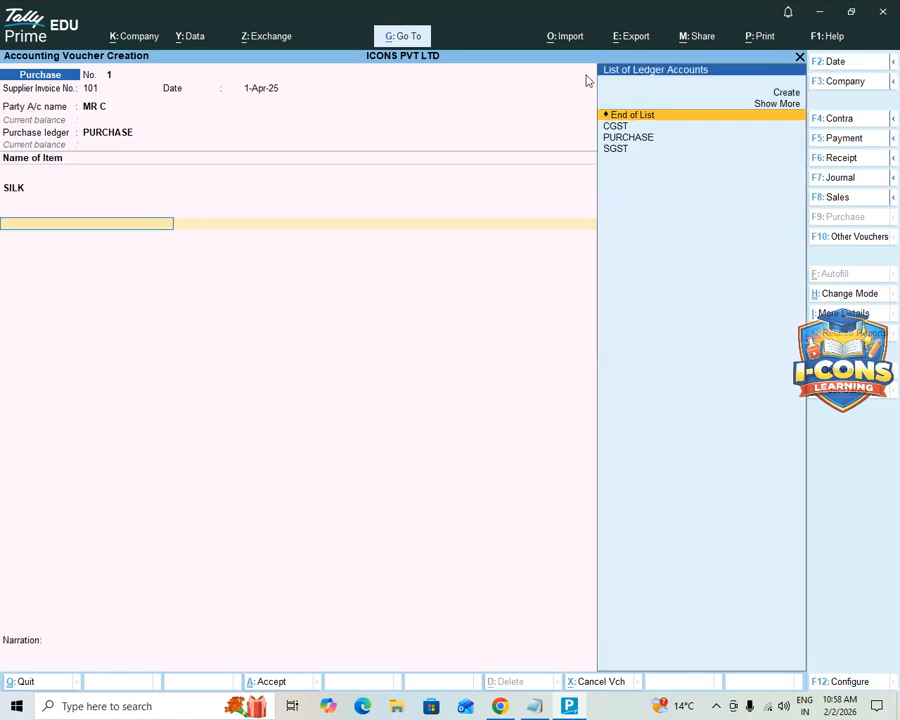
pyautogui.press('Down')
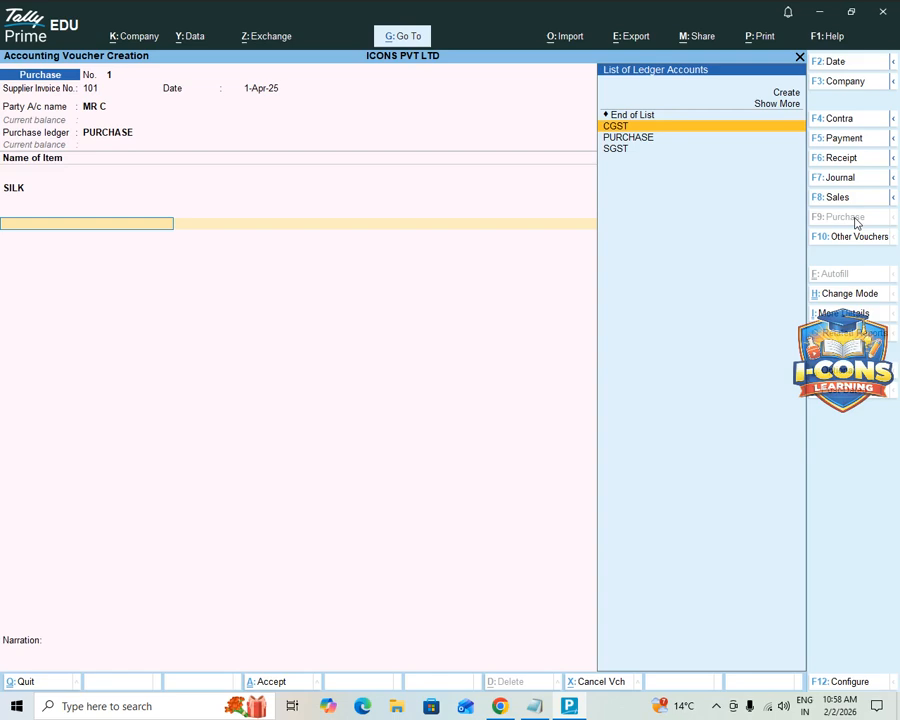
pyautogui.press('Return')
pyautogui.press('Return')
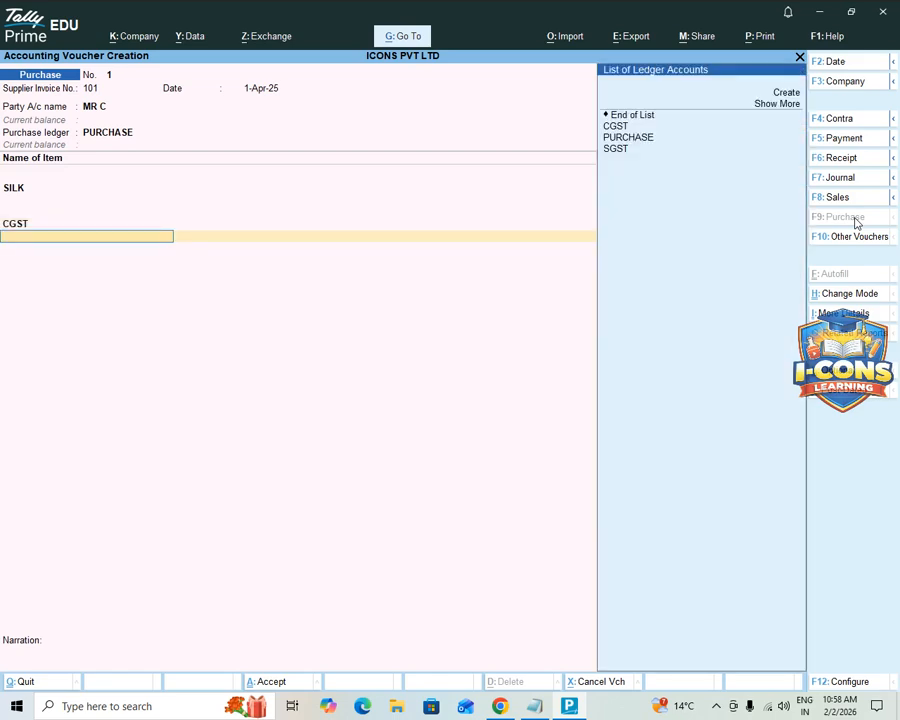
pyautogui.press('Down')
pyautogui.press('Down')
pyautogui.press('Down')
pyautogui.press('Return')
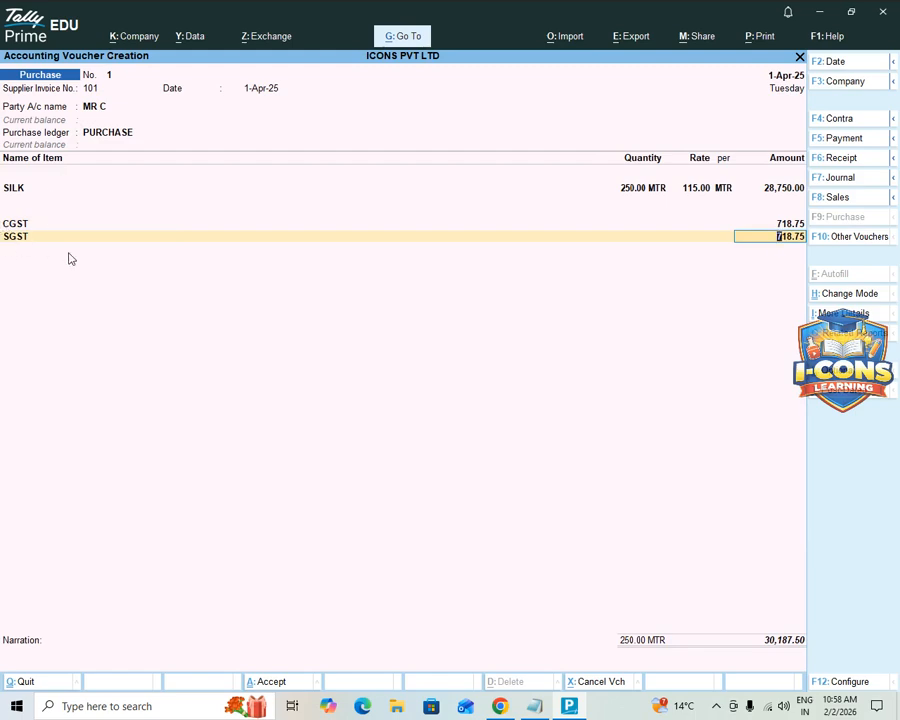
pyautogui.press('Return')
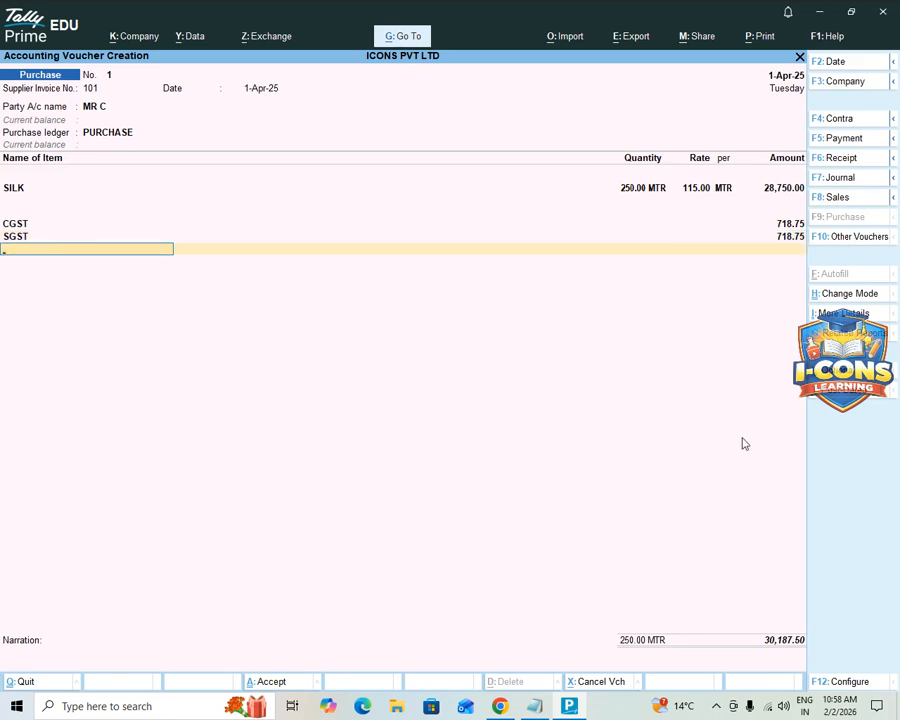
# - Start creating a ledger named R/O from within the voucher and place it under Indirect Expenses
pyautogui.hotkey('alt', 'c')
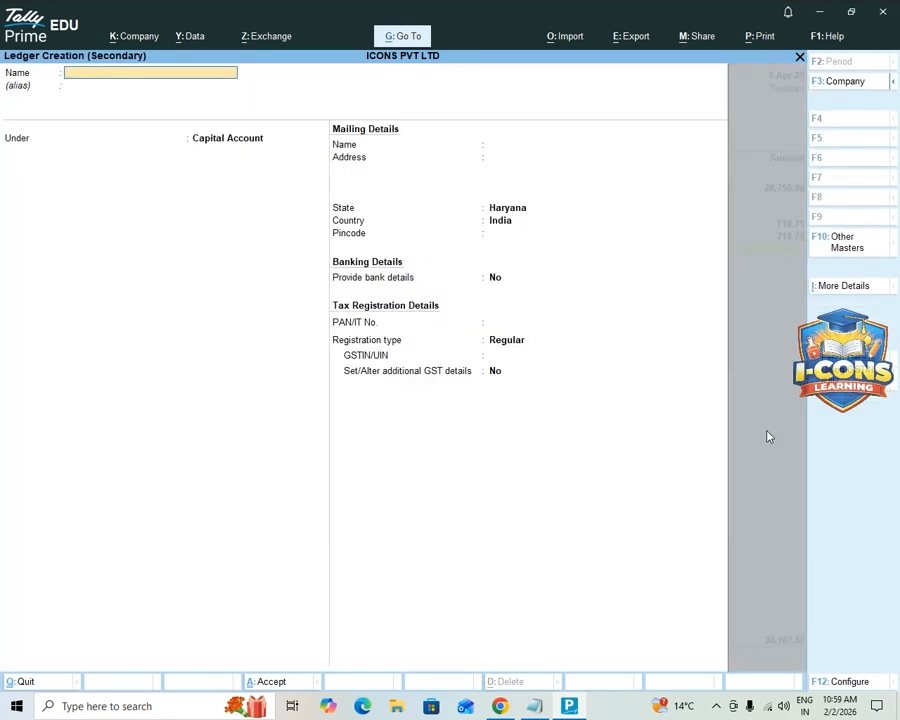
pyautogui.write('R/O')
pyautogui.press('Return')
pyautogui.press('Return')
pyautogui.write('E')
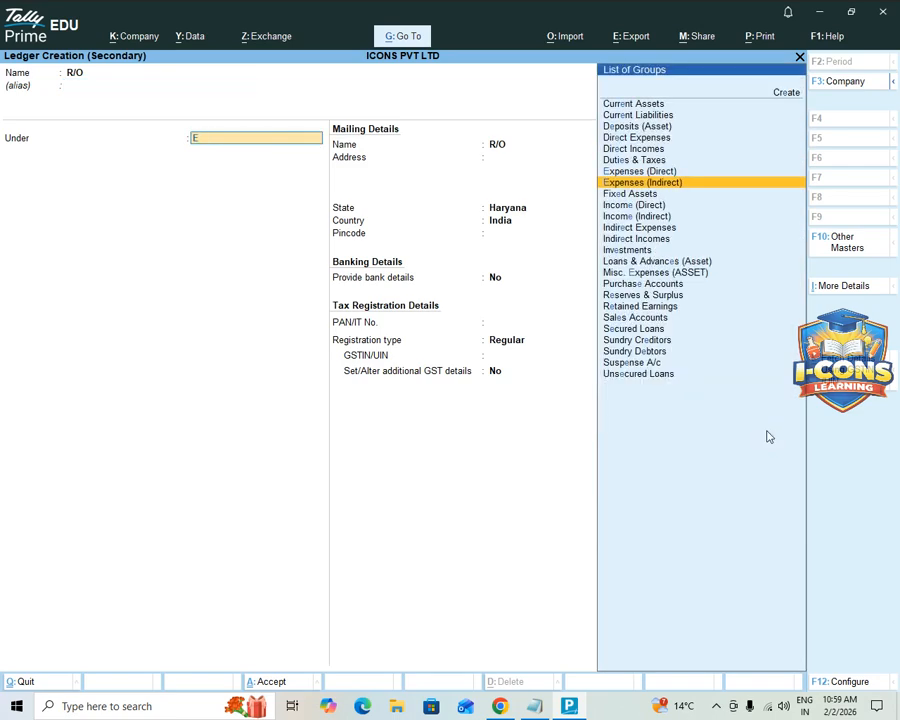
pyautogui.press('Return')
# - Set the R/O ledger type to Invoice Rounding with Normal Rounding and limit 1, leave bank details off, and save it into the voucher
pyautogui.press('Down')
pyautogui.press('Down')
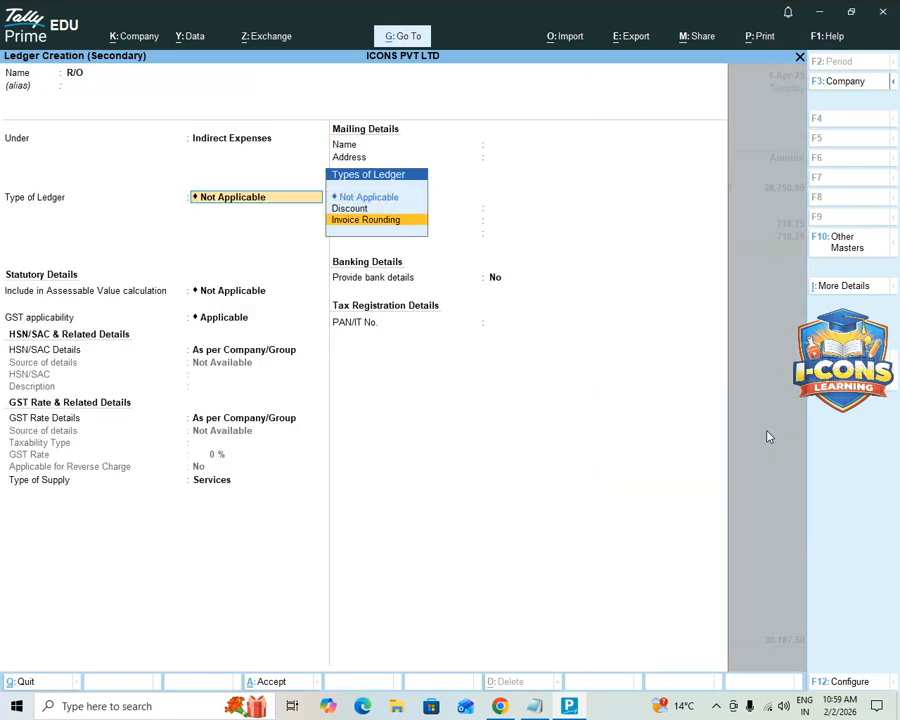
pyautogui.press('Return')
pyautogui.press('Return')
pyautogui.press('Return')
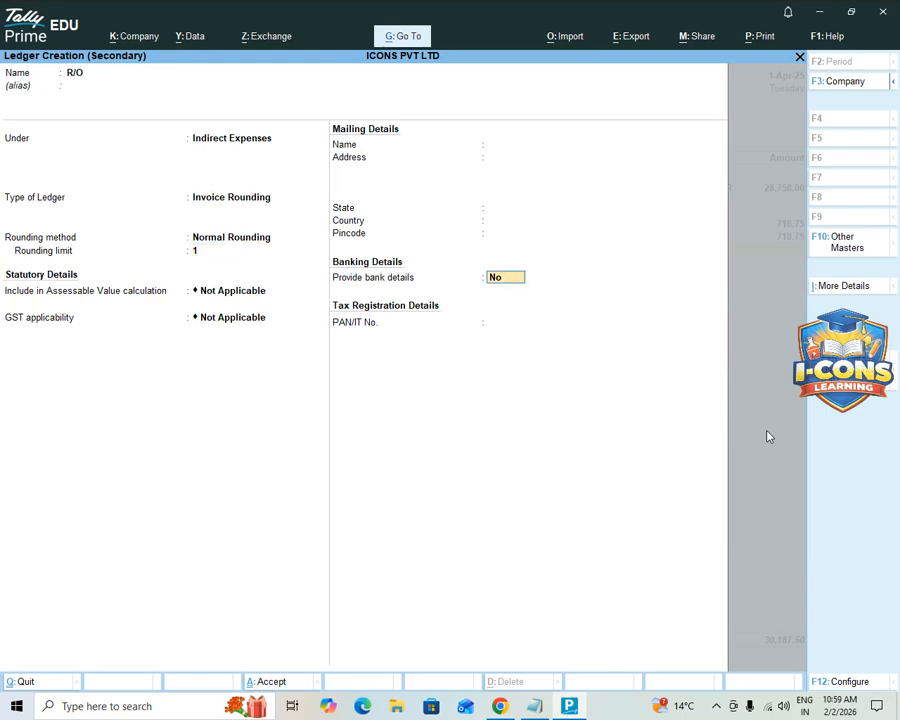
pyautogui.press('a')
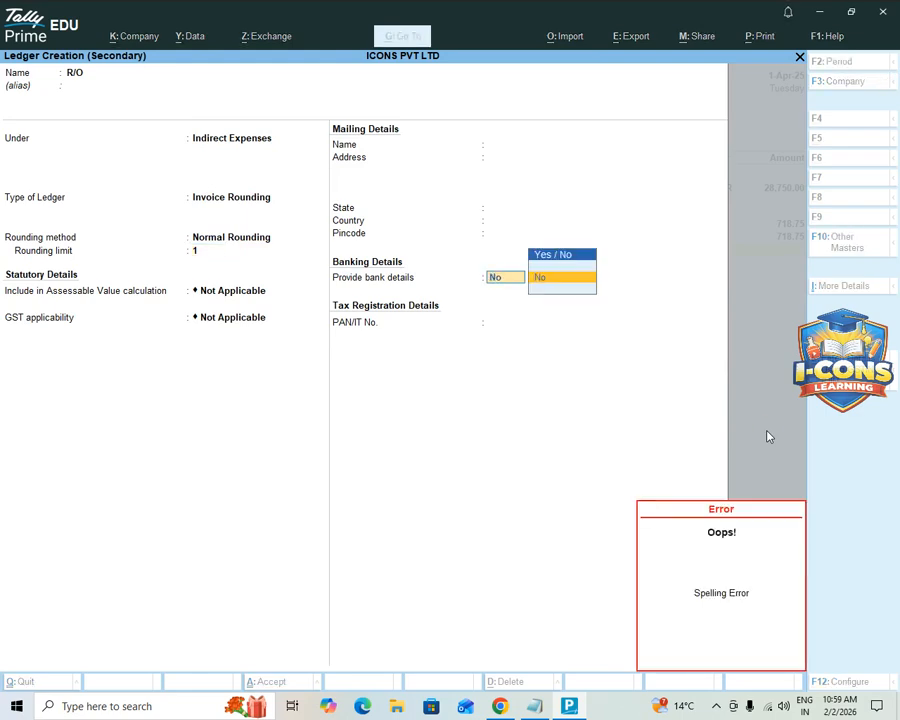
pyautogui.press('Escape')
pyautogui.press('Return')
pyautogui.press('Return')
pyautogui.press('Return')
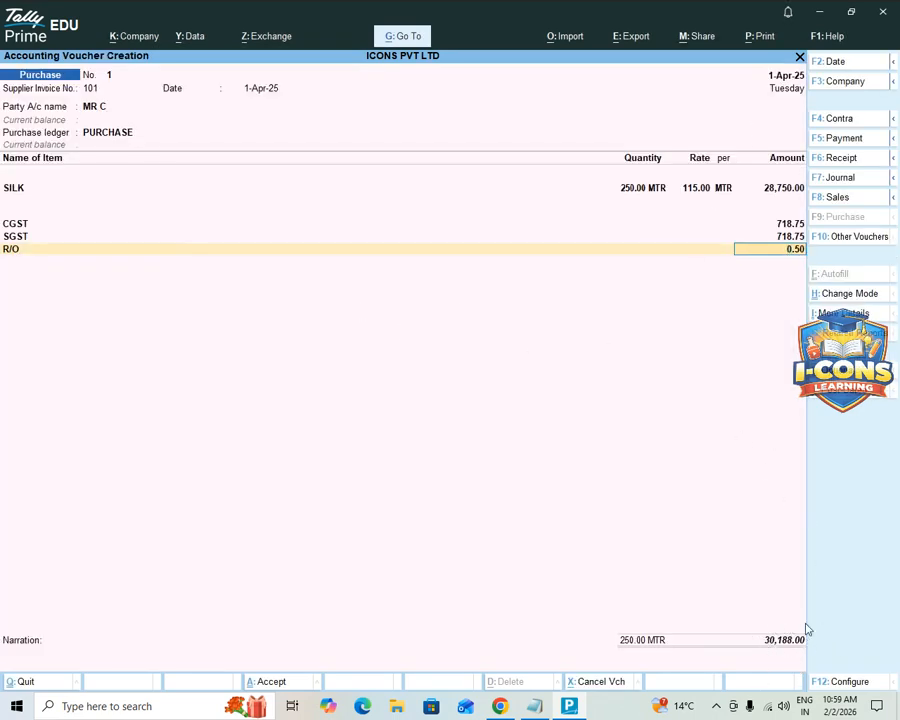
# - Accept the round-off amount and the bill-wise New Ref 101, save the purchase voucher, and return to the Gateway of Tally
pyautogui.press('Return')
pyautogui.press('Return')
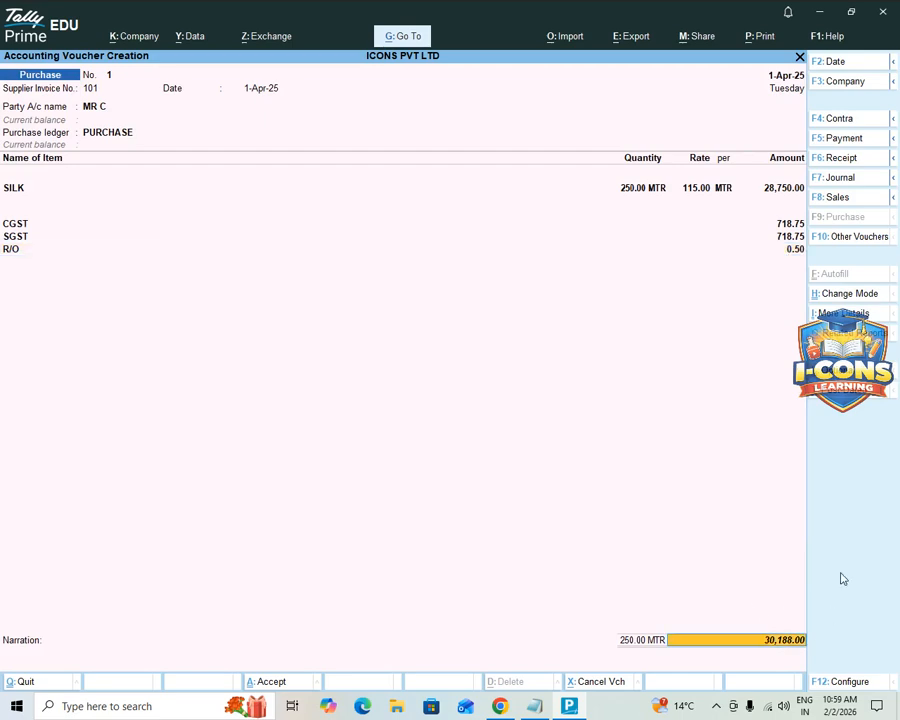
pyautogui.press('Return')
pyautogui.press('Return')
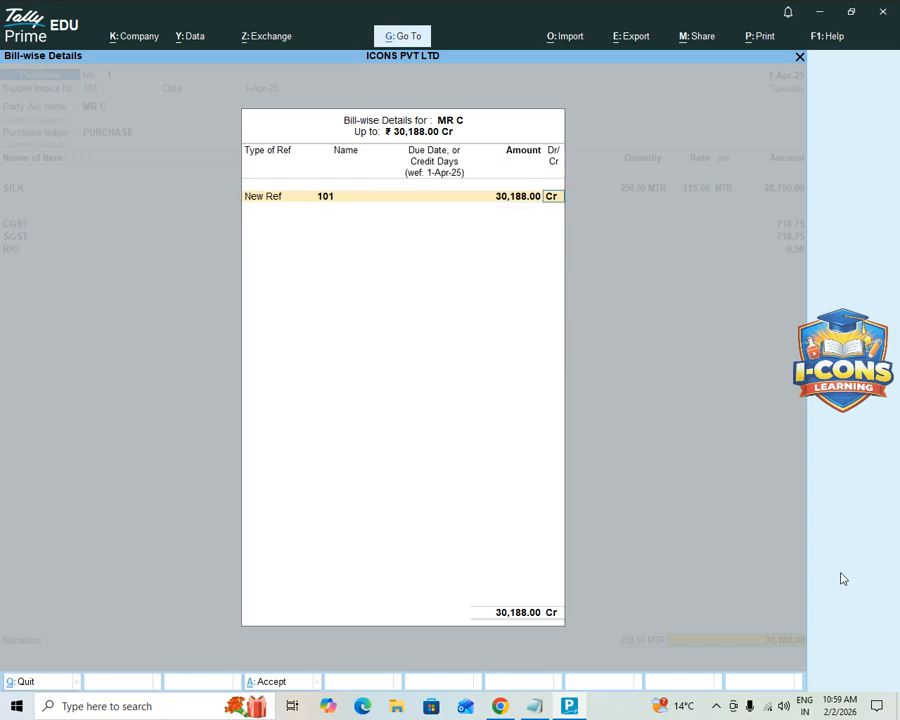
pyautogui.press('Return')
pyautogui.press('Return')
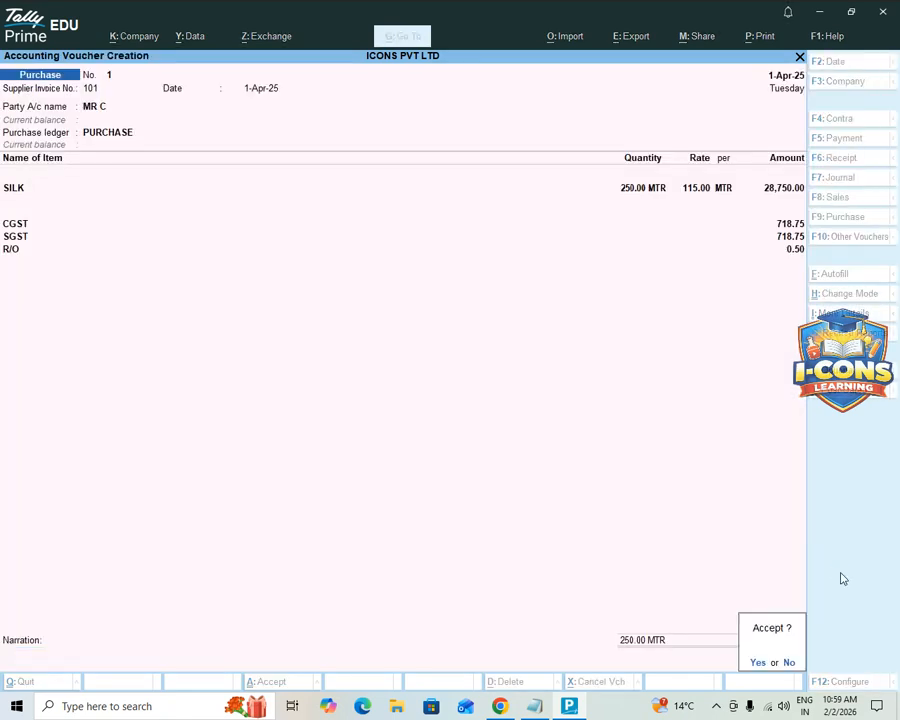
pyautogui.press('Return')
pyautogui.press('Escape')
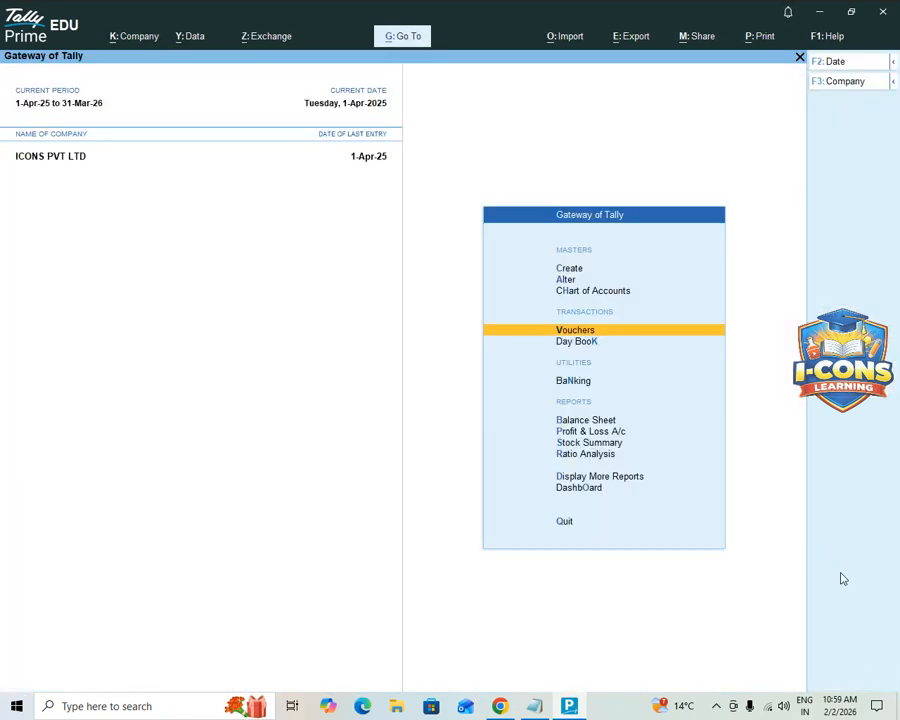
# - Open the list of GST reports among the statutory reports
pyautogui.press('Down')
pyautogui.press('Down')
pyautogui.press('Down')
pyautogui.press('Down')
pyautogui.press('Down')
pyautogui.press('Down')
pyautogui.press('Down')
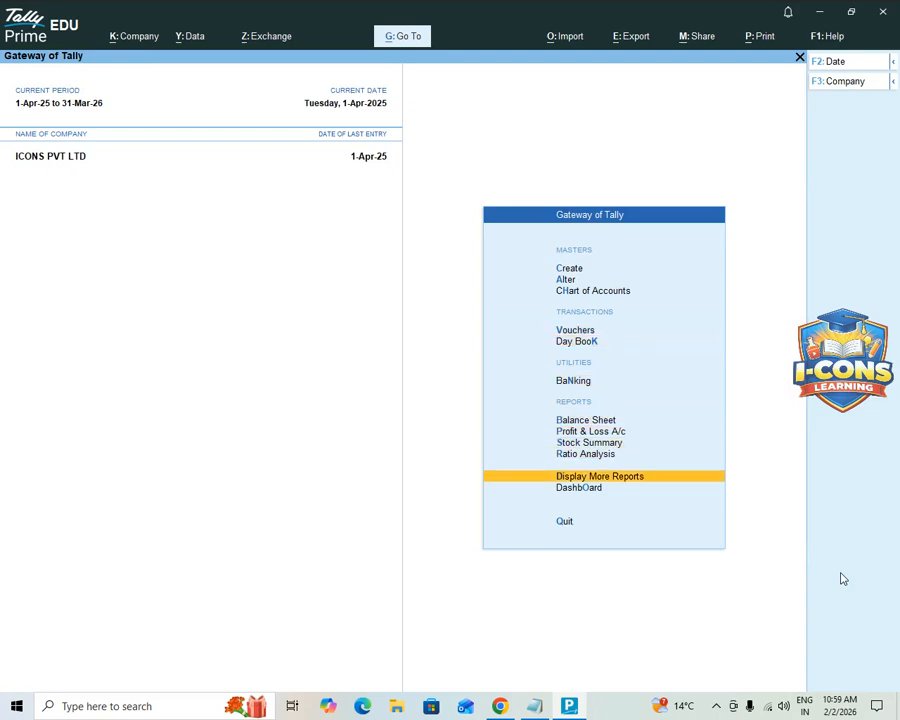
pyautogui.press('Return')
pyautogui.press('Down')
pyautogui.press('Down')
pyautogui.press('Down')
pyautogui.press('Down')
pyautogui.press('Down')
pyautogui.press('Down')
pyautogui.press('Down')
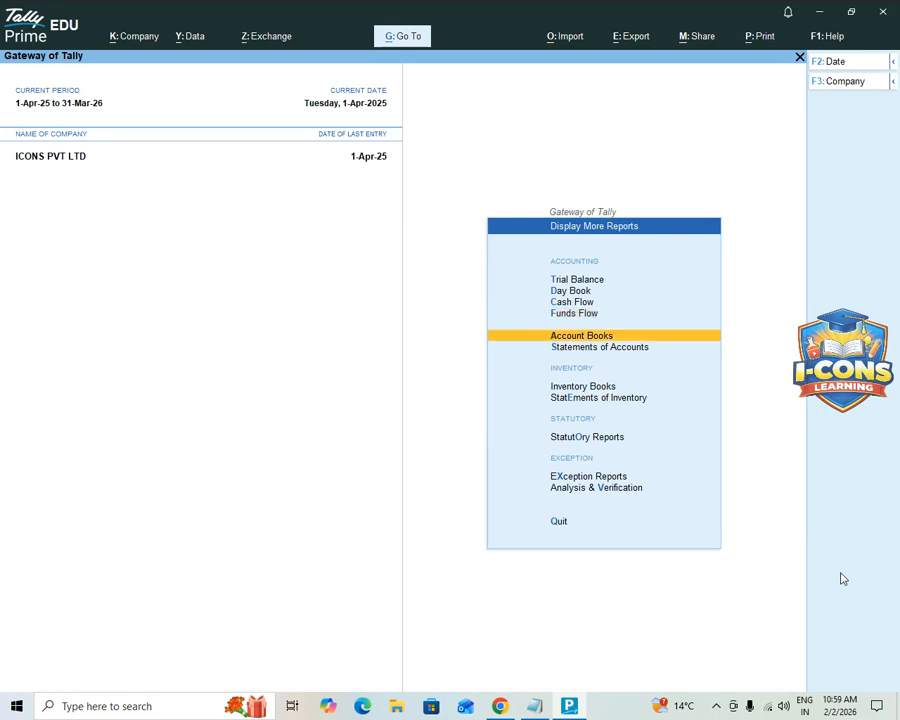
pyautogui.press('Down')
pyautogui.press('Down')
pyautogui.press('Up')
pyautogui.press('Return')
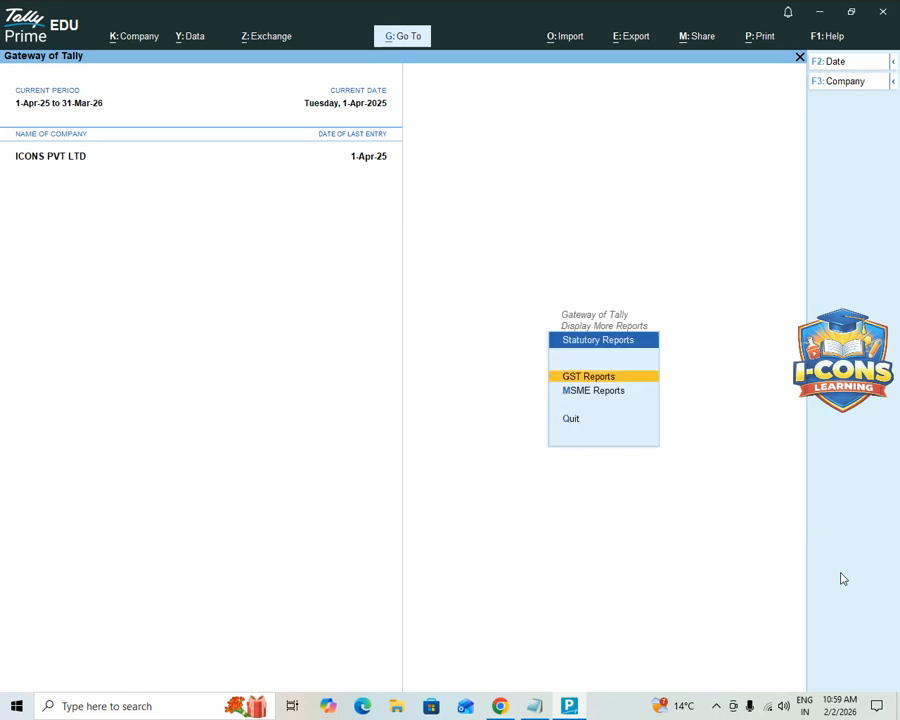
pyautogui.press('Return')
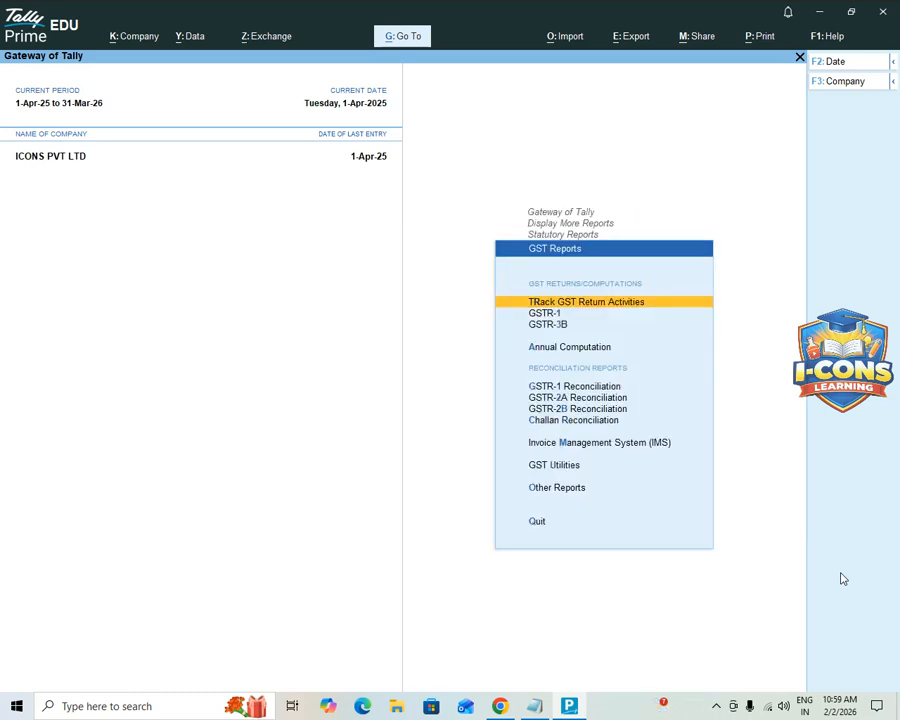
# - Open the GSTR-3B report and examine the available input tax credit under section 4
pyautogui.press('Down')
pyautogui.press('Down')
pyautogui.press('Up')
pyautogui.press('Up')
pyautogui.press('Down')
pyautogui.press('Down')
pyautogui.press('Up')
pyautogui.press('Down')
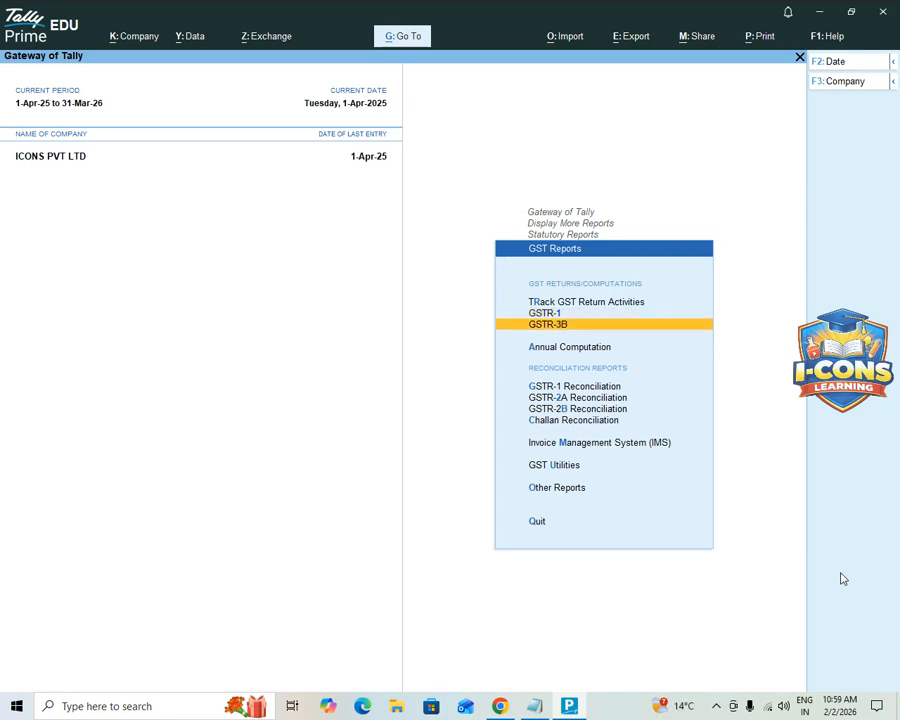
pyautogui.press('Return')
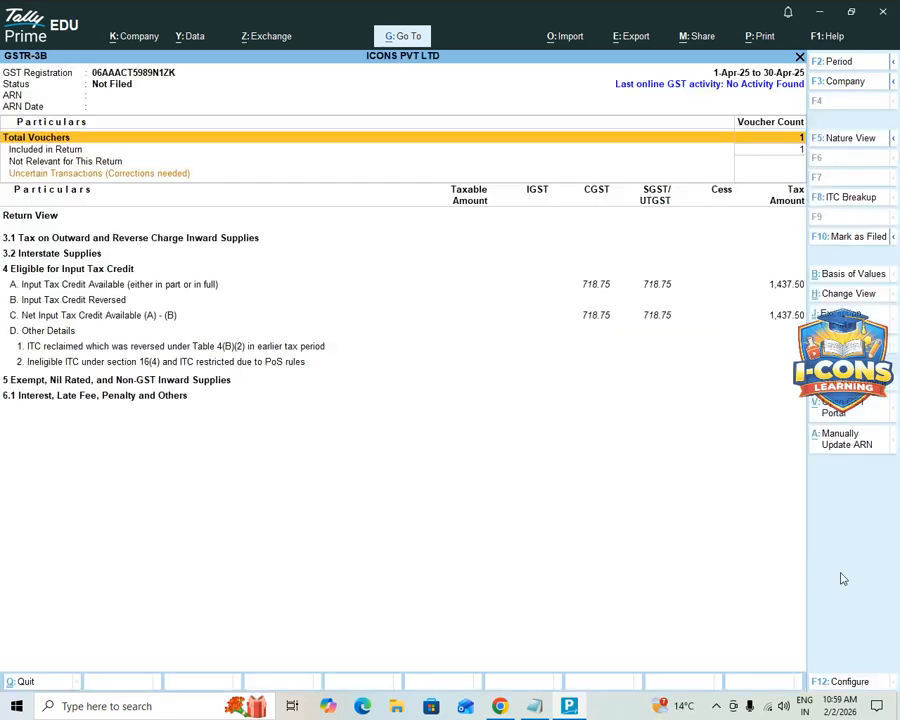
pyautogui.press('Down')
pyautogui.press('Down')
pyautogui.press('Down')
pyautogui.press('Down')
pyautogui.press('Down')
pyautogui.press('Down')
pyautogui.press('Down')
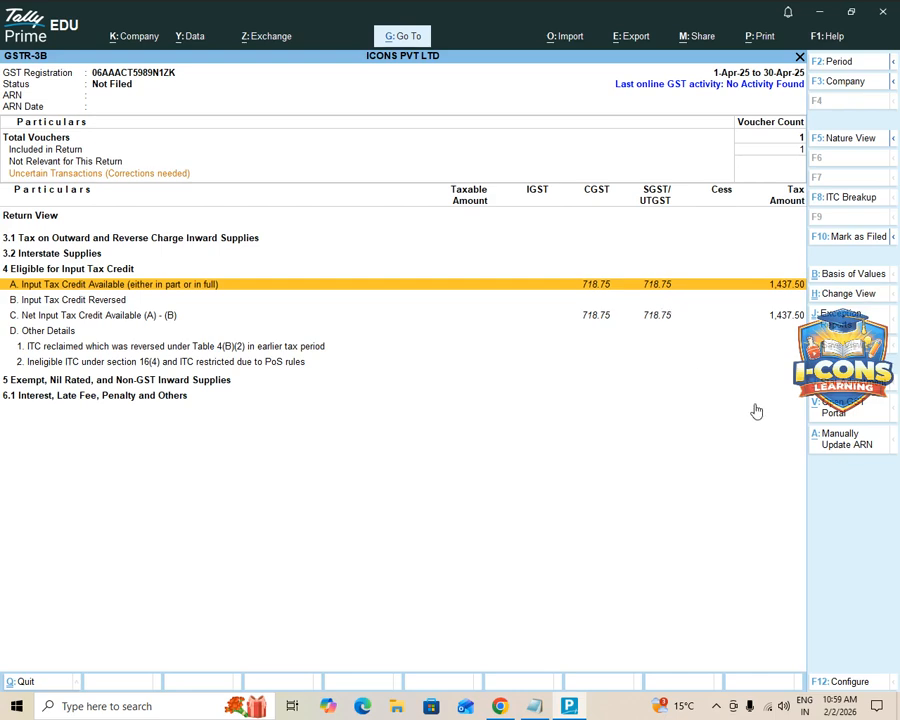
# - Close the GSTR-3B report and return to the Gateway of Tally
pyautogui.press('Escape')
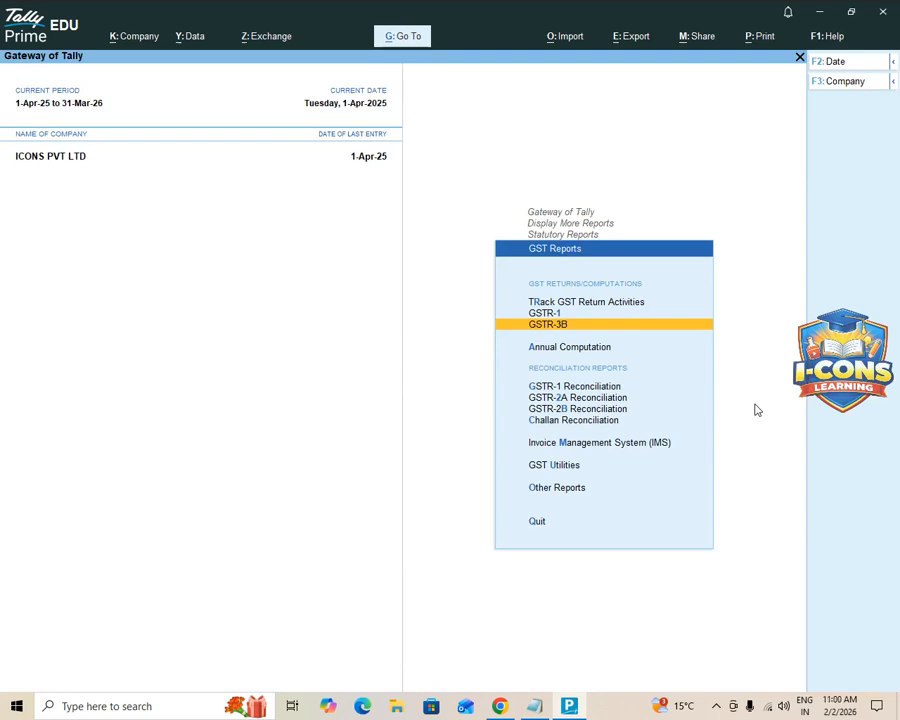
pyautogui.press('Up')
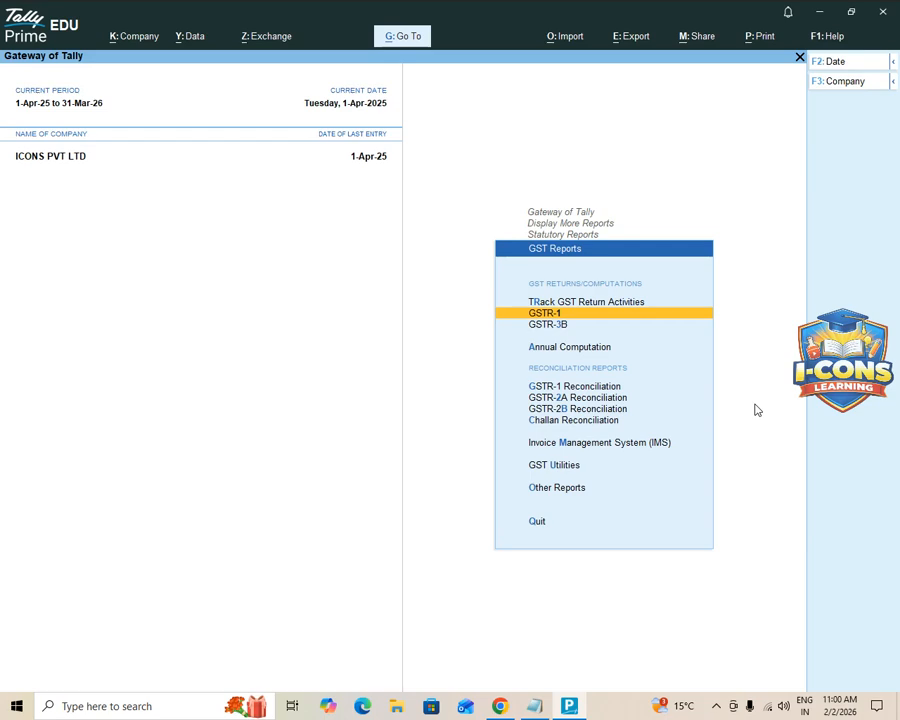
pyautogui.press('Escape')
pyautogui.press('Escape')
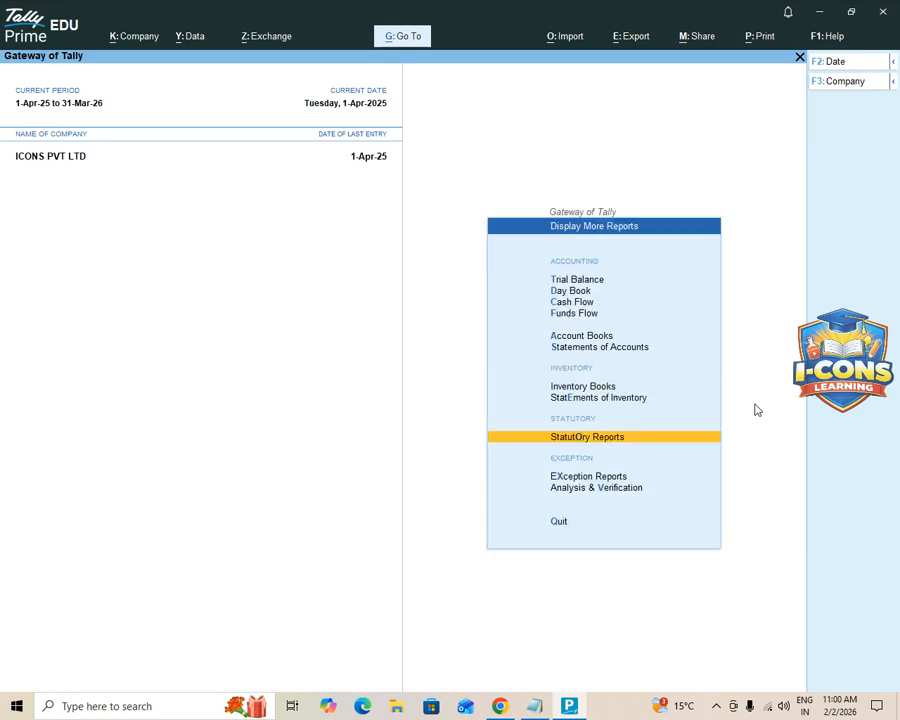
pyautogui.press('Escape')
# - Open voucher entry and switch the voucher type to Sales
pyautogui.press('Up')
pyautogui.press('Up')
pyautogui.press('Up')
pyautogui.press('Up')
pyautogui.press('Up')
pyautogui.press('Up')
pyautogui.press('Up')
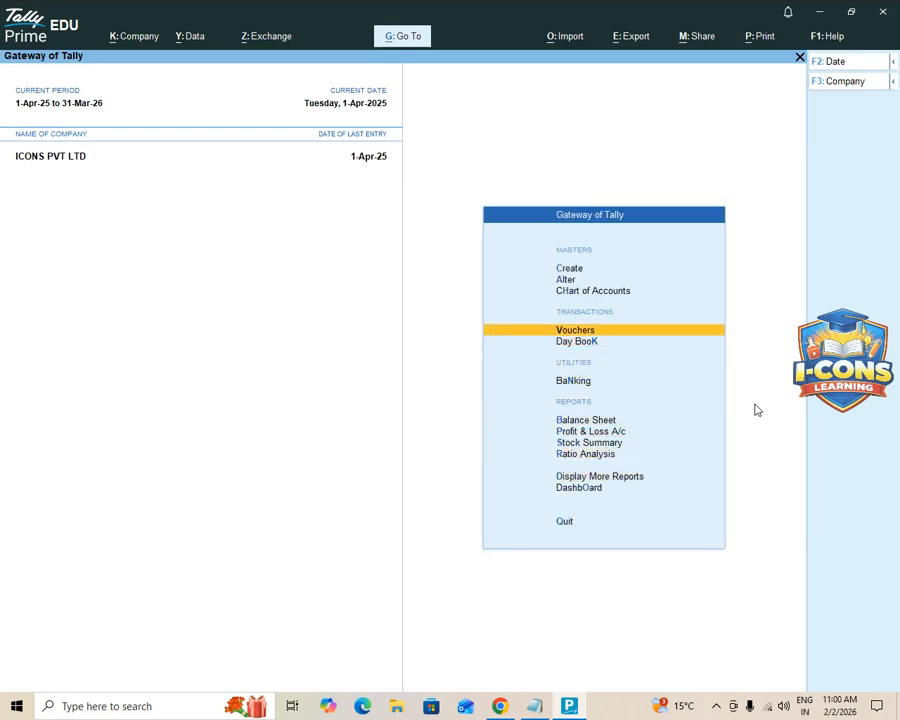
pyautogui.press('Return')
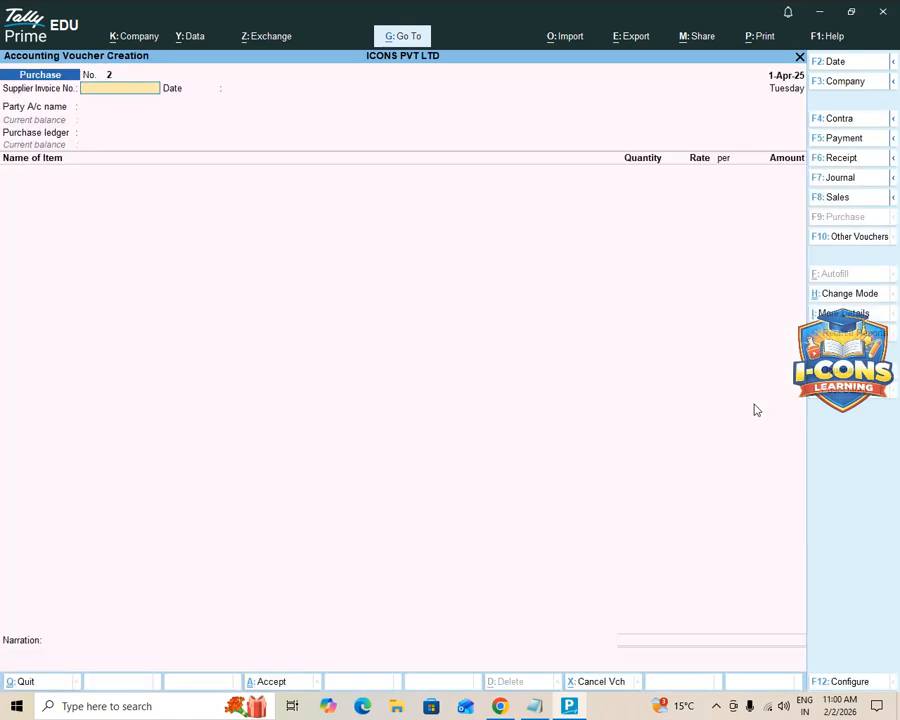
pyautogui.press('F8')
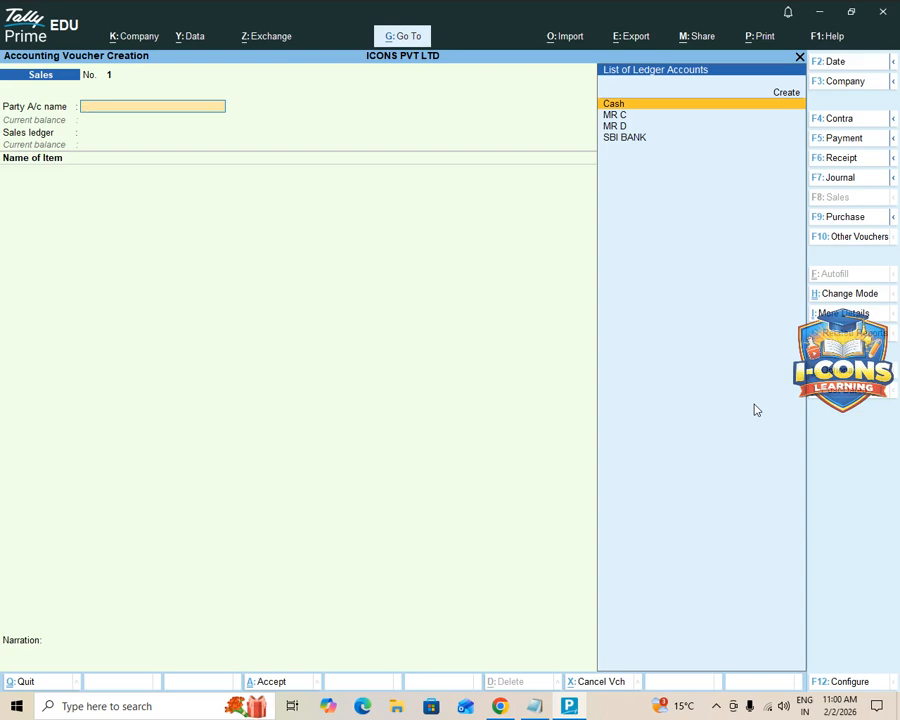
# - Set the party account of the sales voucher to MR D and accept its dispatch and party details
pyautogui.press('Down')
pyautogui.press('Down')
pyautogui.press('Return')
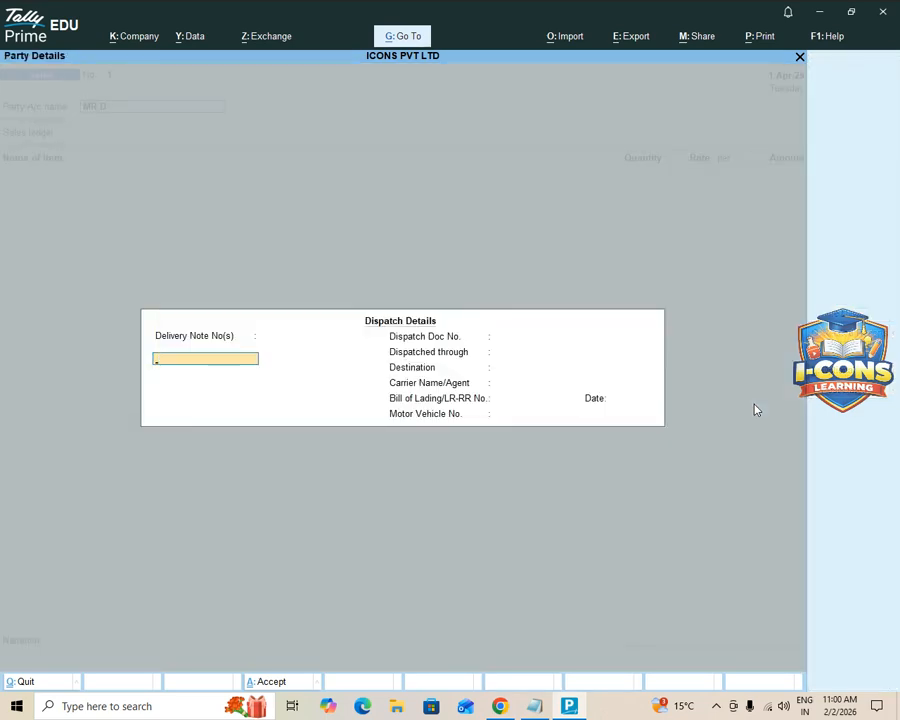
pyautogui.hotkey('ctrl', 'a')
pyautogui.hotkey('ctrl', 'a')
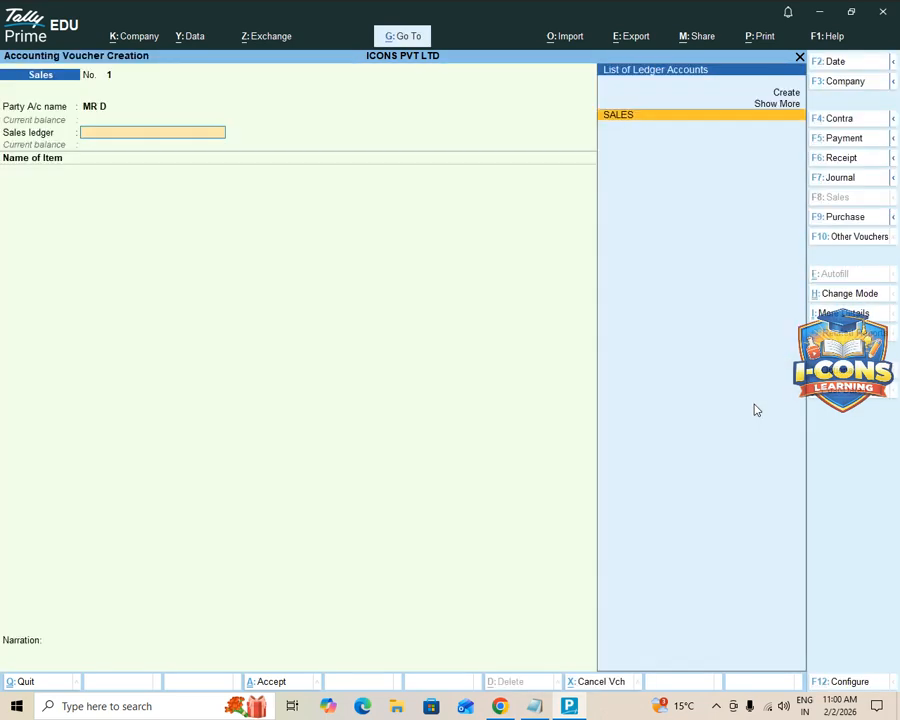
# - Select SALES as the sales ledger and add the item SILK with quantity 250 MTR at a rate of 135
pyautogui.press('Return')
pyautogui.press('Down')
pyautogui.press('Return')
pyautogui.write('250')
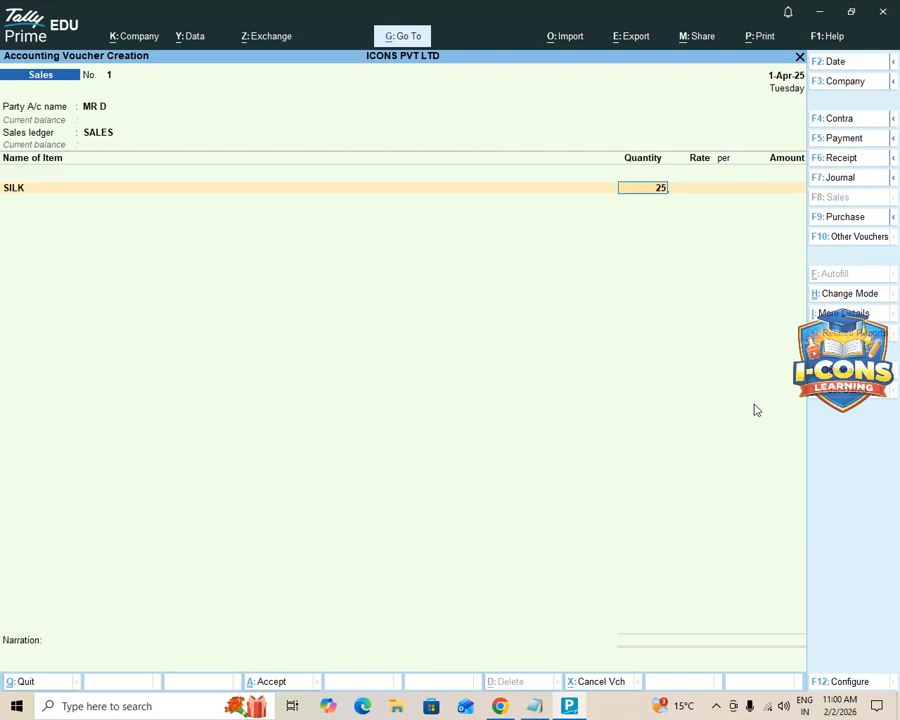
pyautogui.press('Return')
pyautogui.write('135')
pyautogui.press('Return')
pyautogui.press('Return')
pyautogui.press('Return')
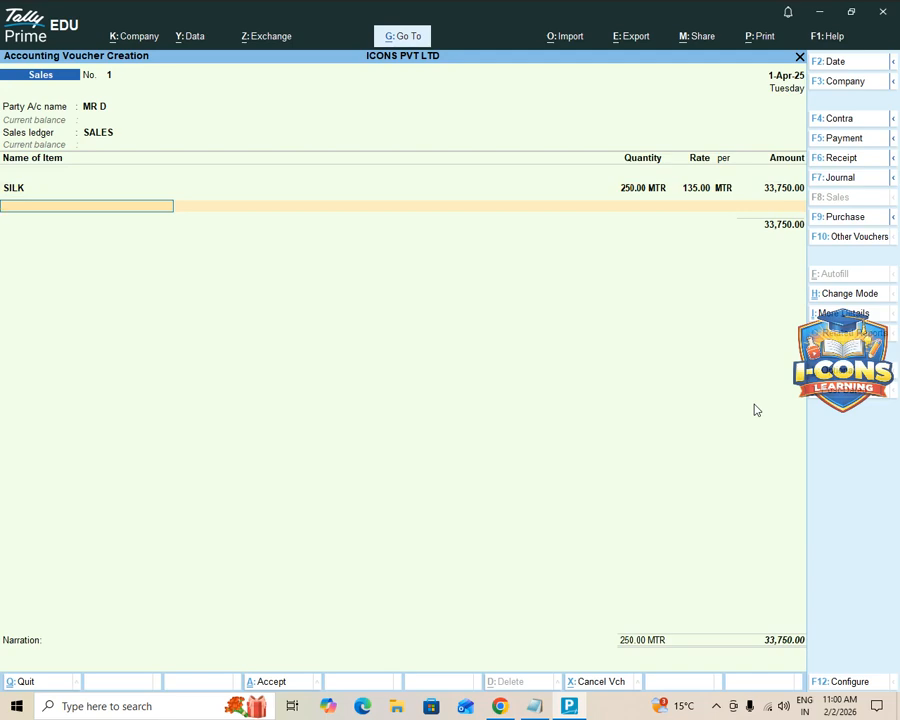
# - Add the CGST and SGST ledgers below the SILK item in the sales voucher
pyautogui.press('Return')
pyautogui.press('Down')
pyautogui.press('Return')
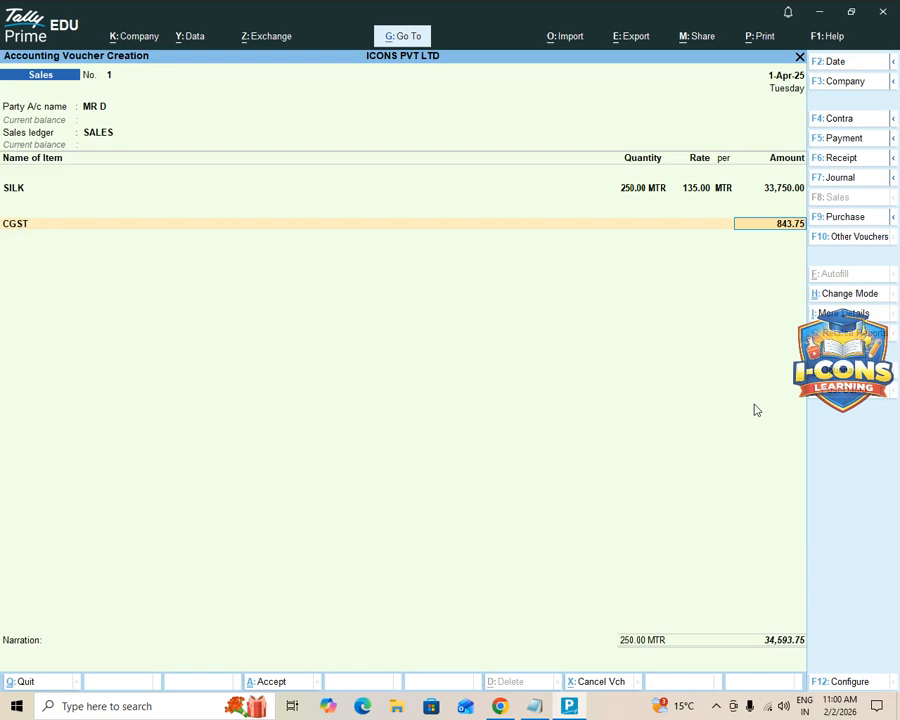
pyautogui.press('Return')
pyautogui.press('Down')
pyautogui.press('Down')
pyautogui.press('Down')
pyautogui.press('Down')
pyautogui.press('Return')
pyautogui.press('Return')
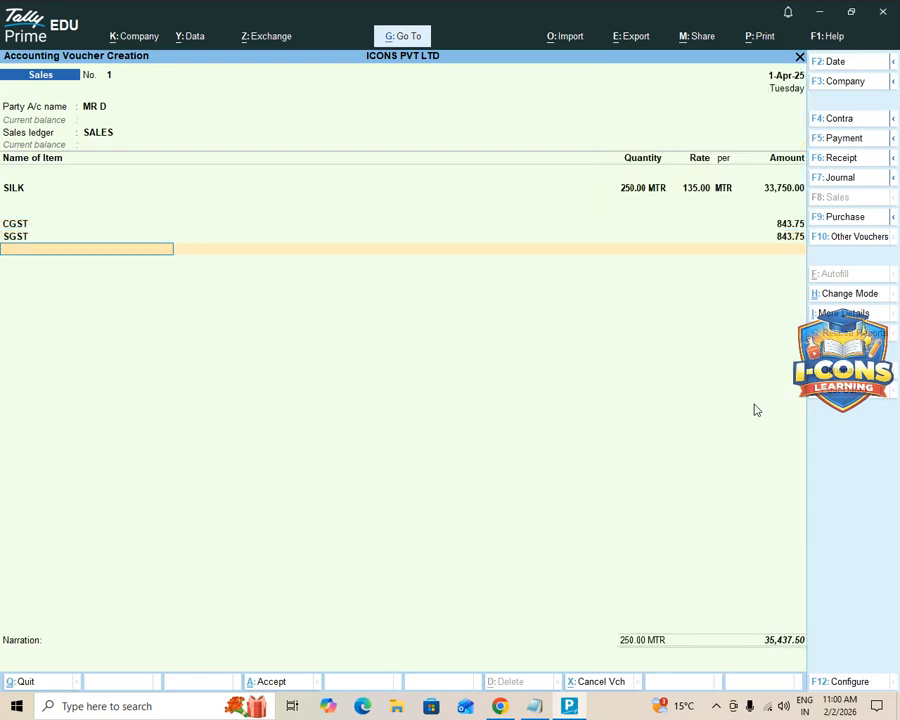
# - Add the R/O round-off ledger to the sales voucher and save the voucher
pyautogui.press('Down')
pyautogui.press('Down')
pyautogui.press('Return')
pyautogui.press('Return')
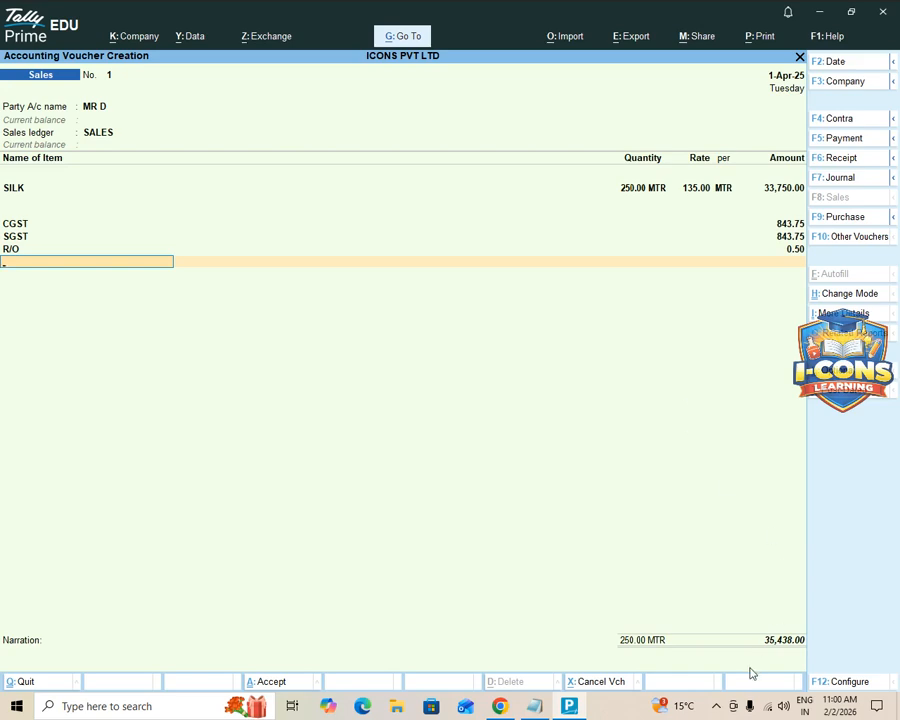
pyautogui.press('Return')
pyautogui.press('Return')
pyautogui.press('Return')
pyautogui.press('Return')
pyautogui.press('Return')
pyautogui.press('Return')
pyautogui.press('Return')
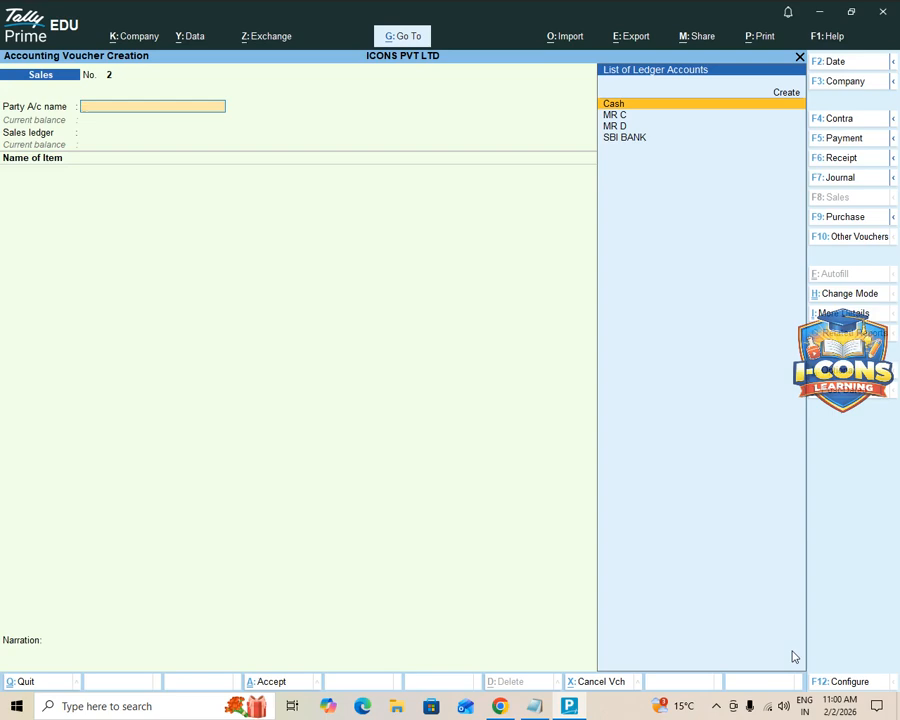
# - Reopen the saved sales voucher and examine its tax invoice in the print preview, including party, item and tax details
pyautogui.press('pageup')
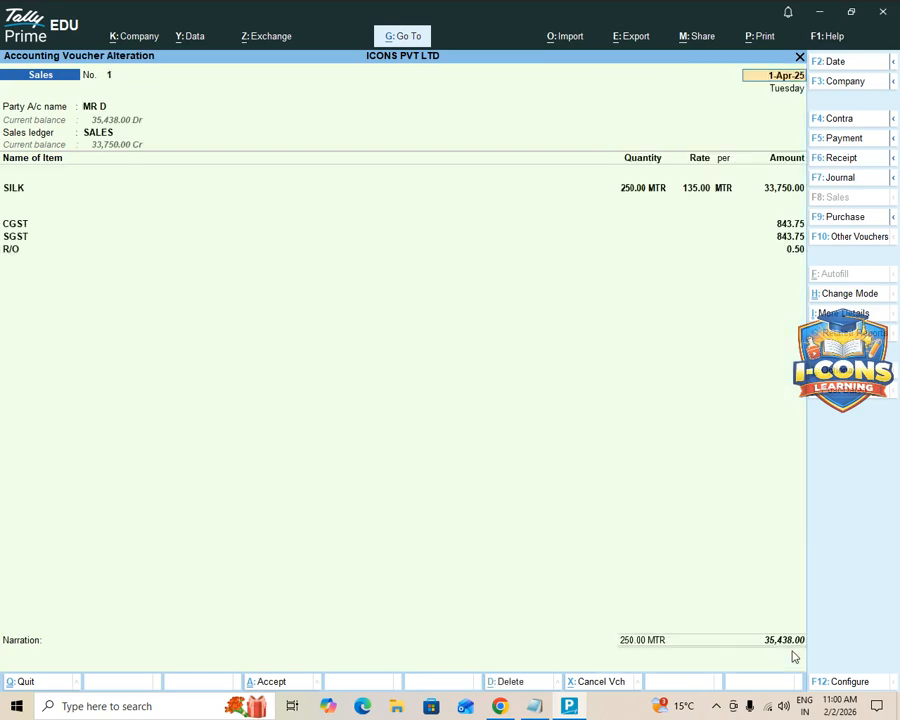
pyautogui.hotkey('ctrl', 'p')
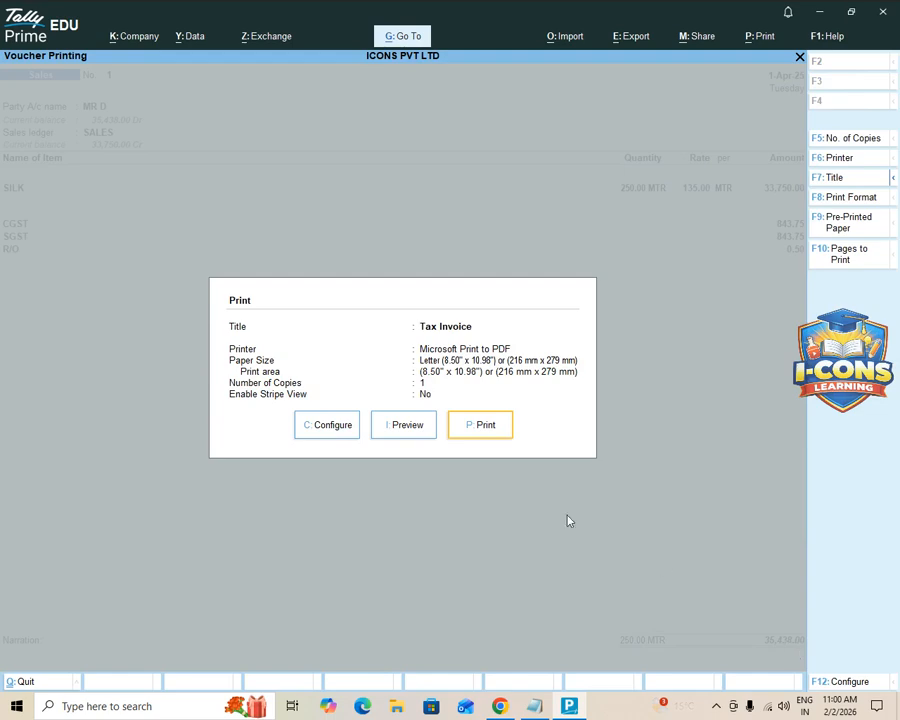
pyautogui.click(407, 427)
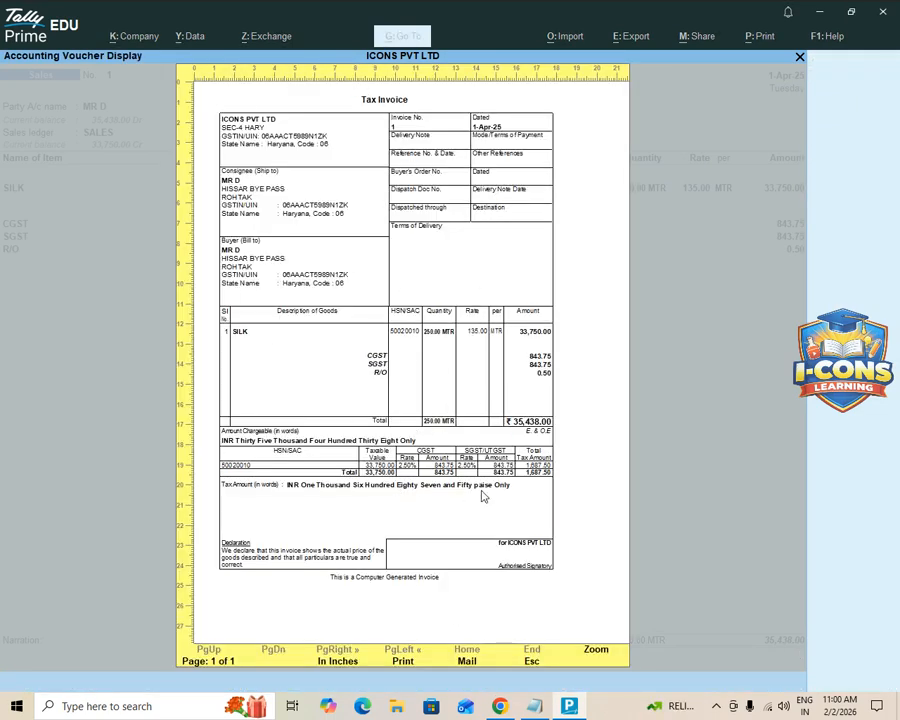
pyautogui.click(483, 496)
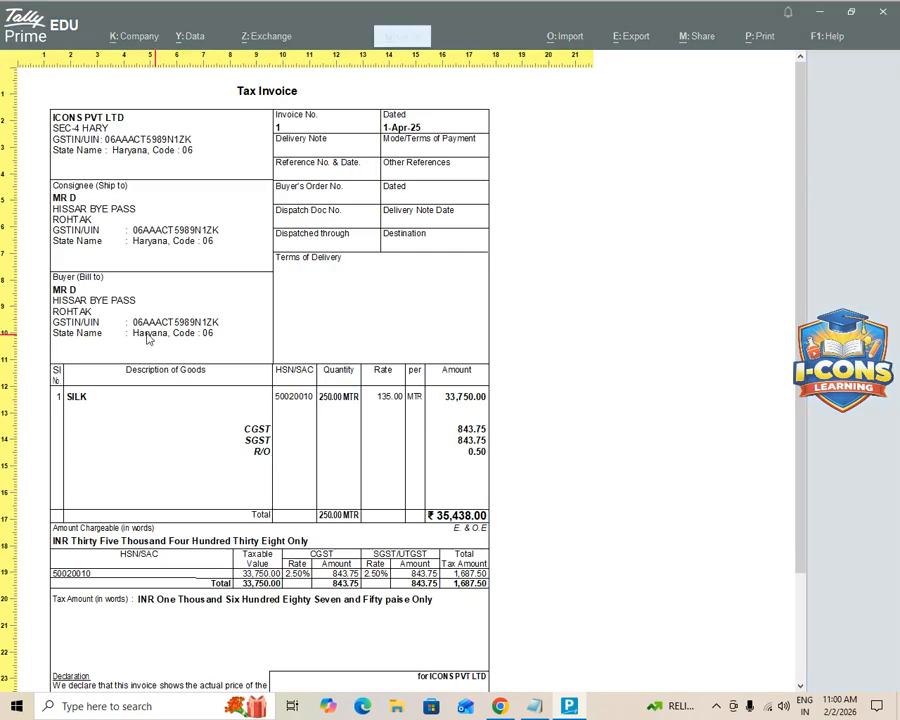
pyautogui.click(255, 380)
pyautogui.scroll(-3, 390, 400)
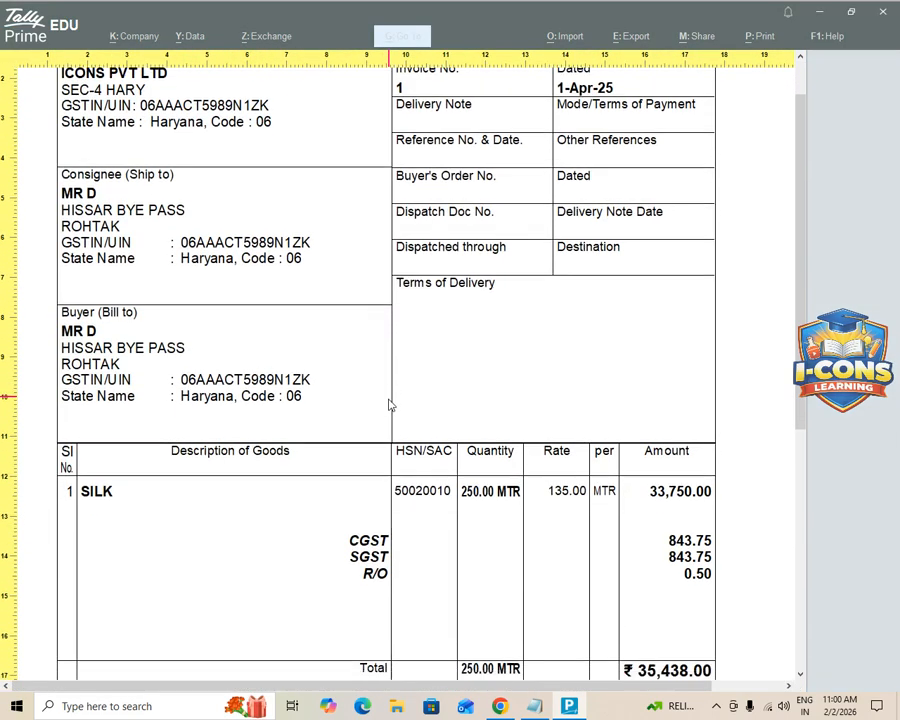
pyautogui.scroll(-3, 337, 460)
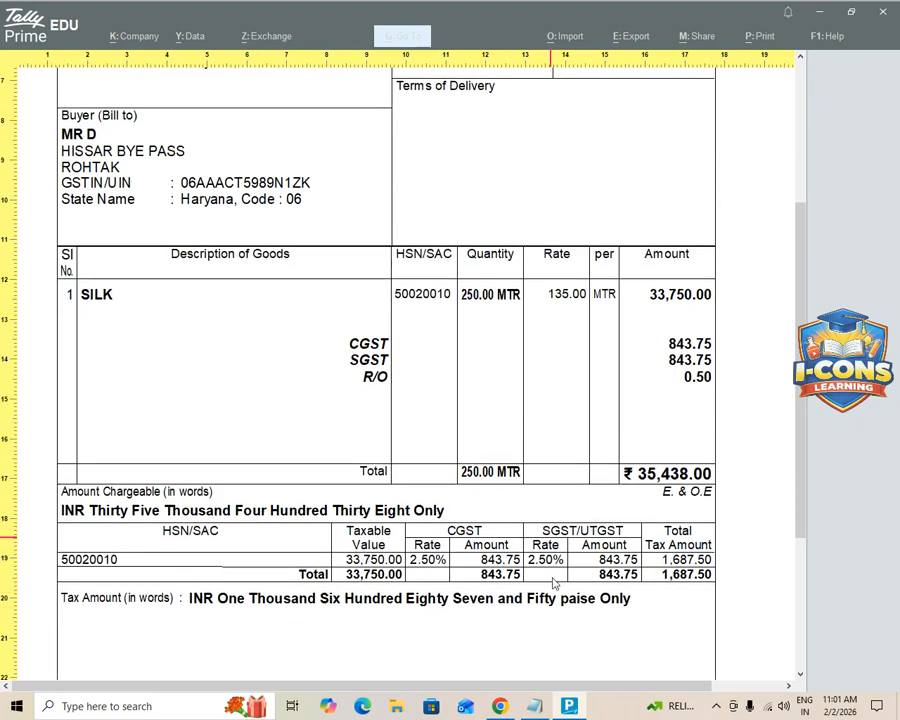
pyautogui.scroll(-3, 167, 563)
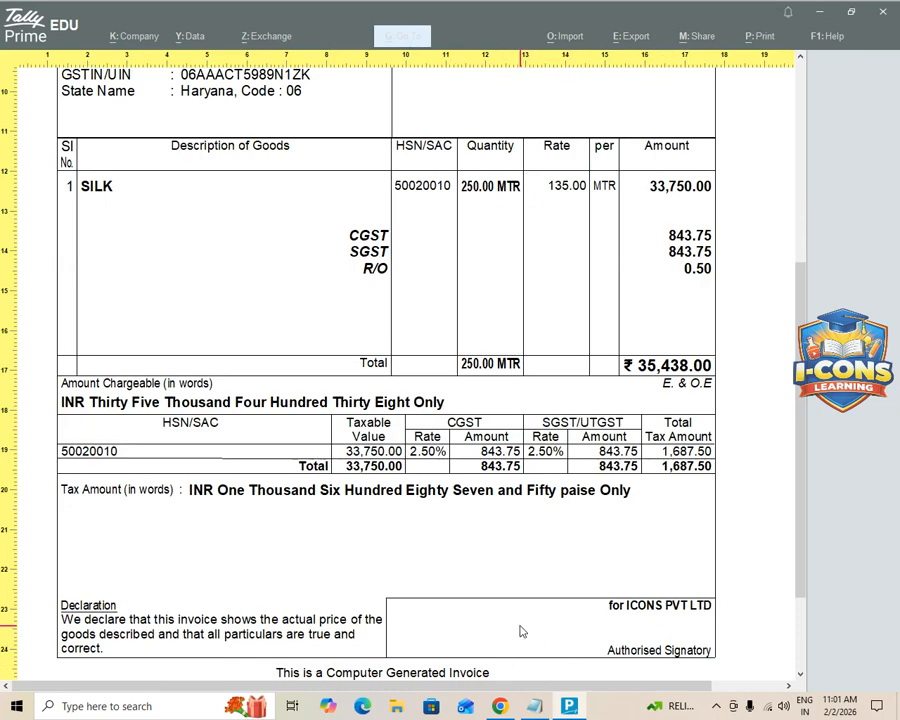
pyautogui.scroll(2, 520, 630)
pyautogui.scroll(10, 520, 630)
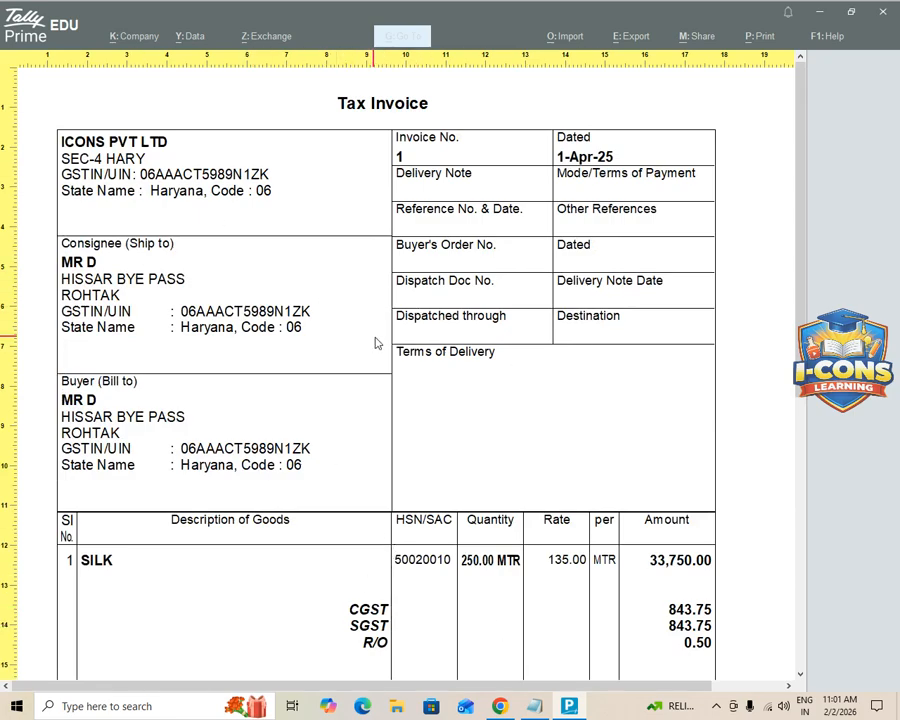
# - Close the invoice preview, accepting the sales voucher again, and return to the Gateway of Tally
pyautogui.press('Escape')
pyautogui.press('Escape')
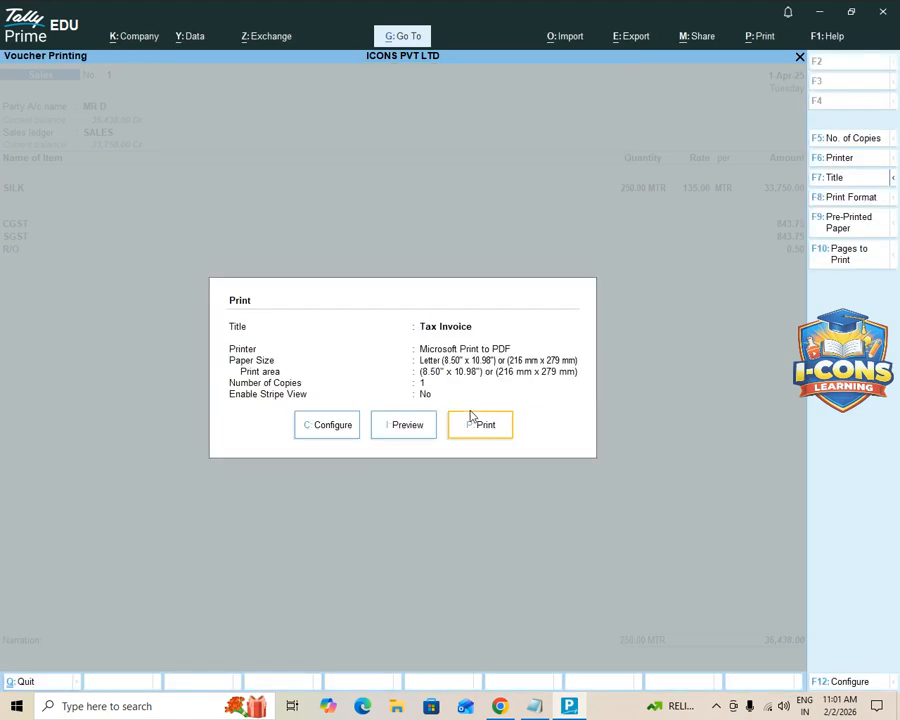
pyautogui.press('Escape')
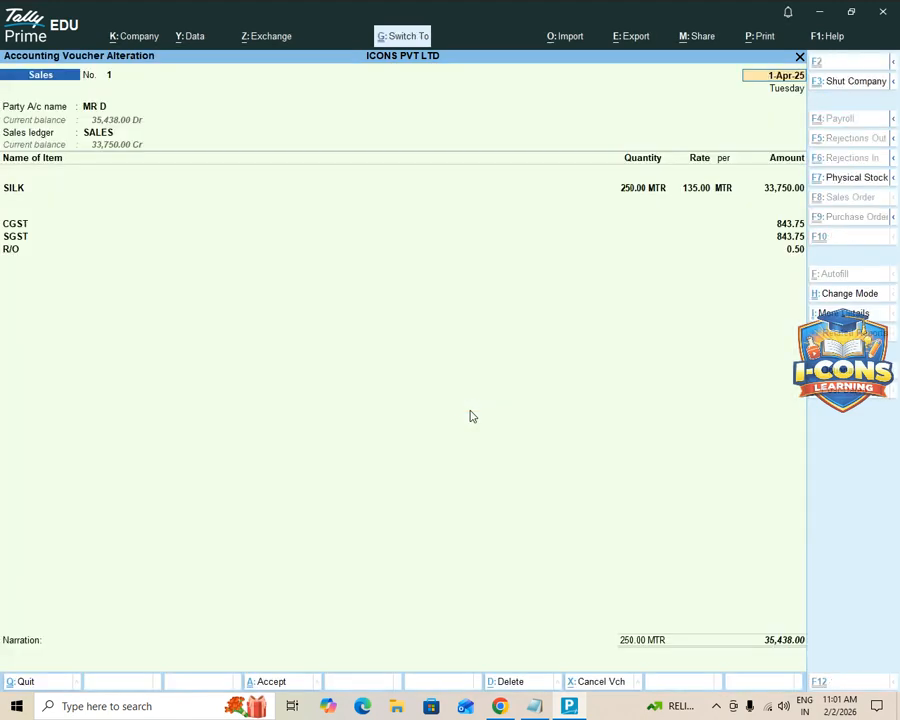
pyautogui.hotkey('ctrl', 'a')
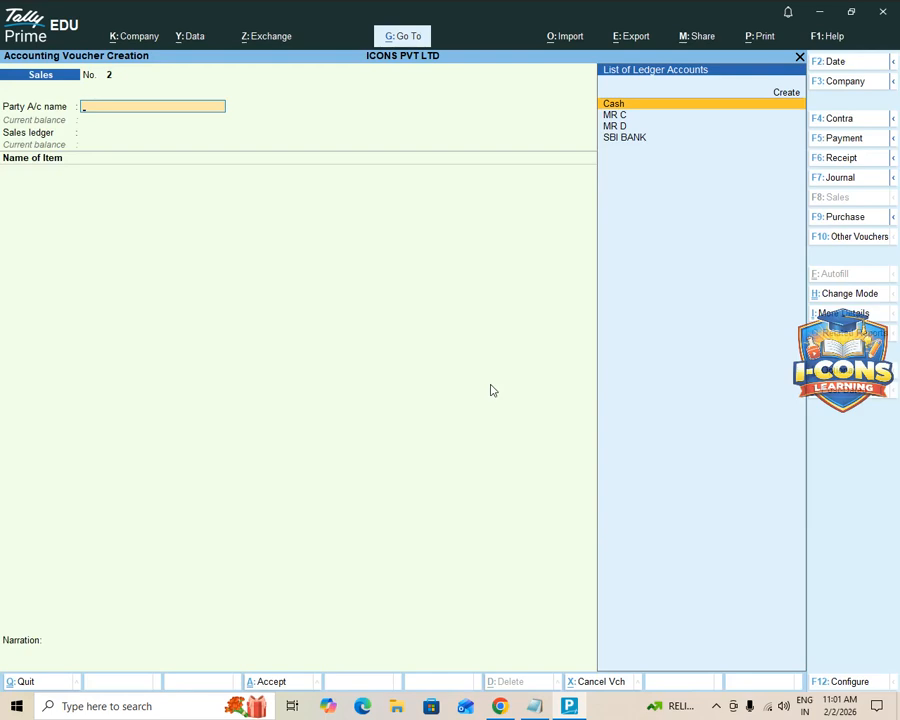
pyautogui.press('Escape')
pyautogui.press('y')
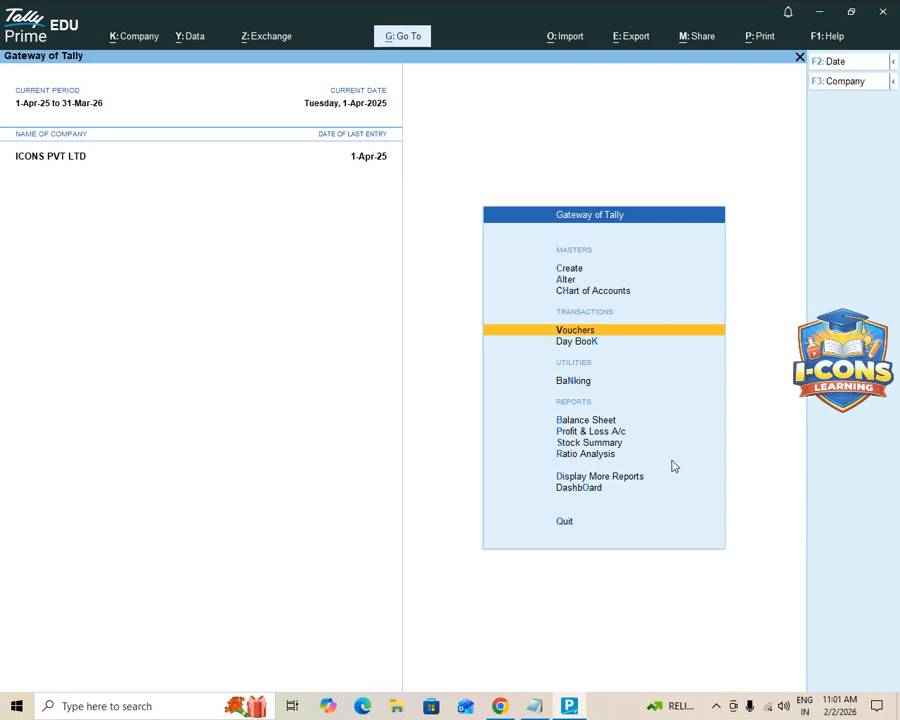
# - Select Display More Reports on the Gateway of Tally
pyautogui.press('Down')
pyautogui.press('Down')
pyautogui.press('Down')
pyautogui.press('Down')
pyautogui.press('Down')
pyautogui.press('Down')
pyautogui.press('Down')
pyautogui.press('Down')
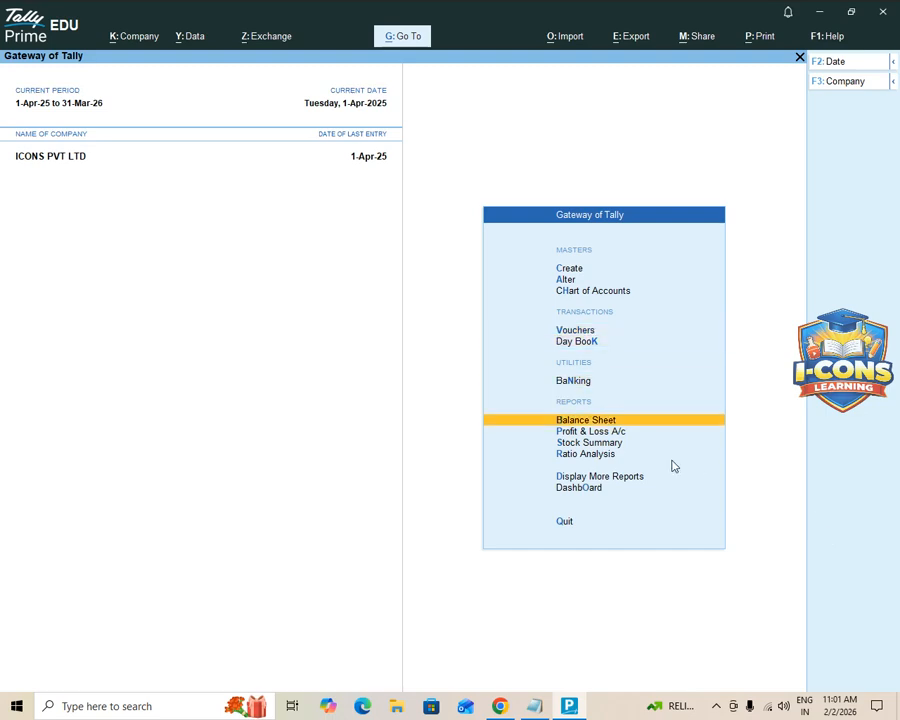
pyautogui.press('Up')
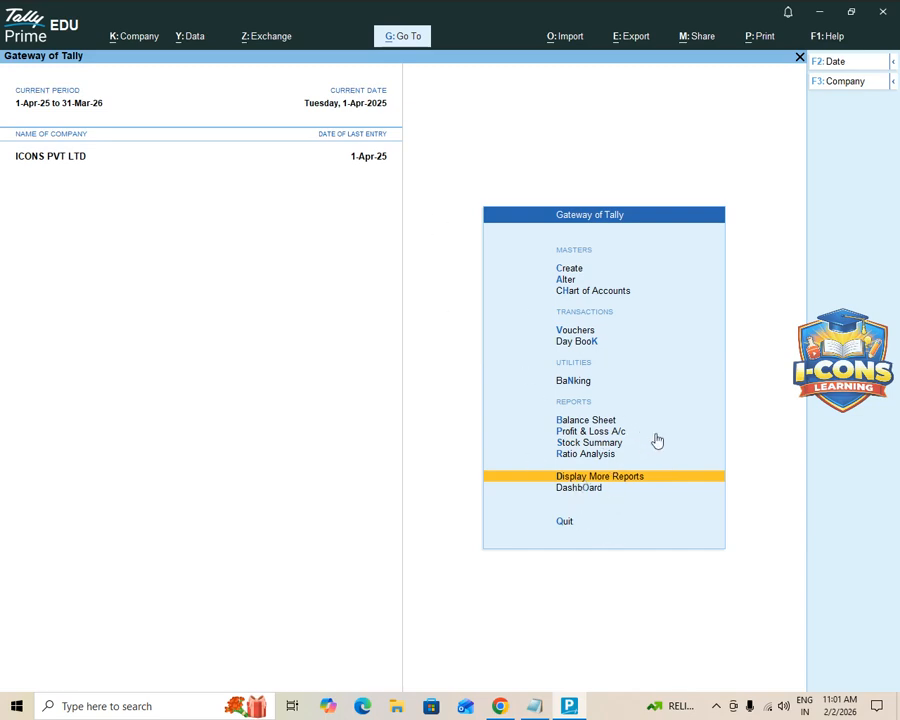
pyautogui.press('Return')
pyautogui.press('Return')
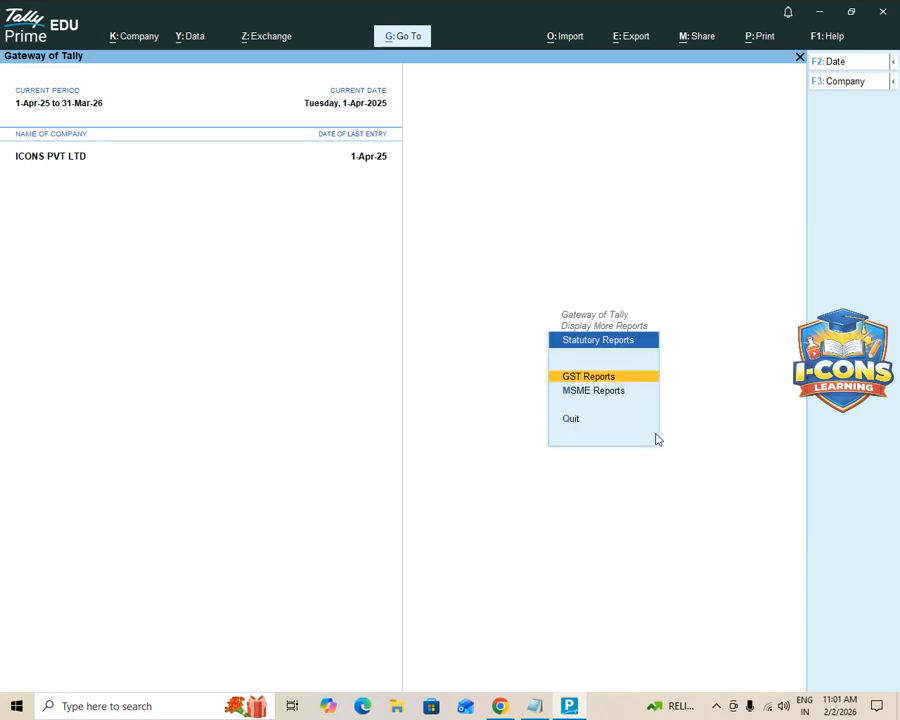
pyautogui.press('Return')
pyautogui.press('Escape')
pyautogui.press('Escape')
pyautogui.press('Escape')
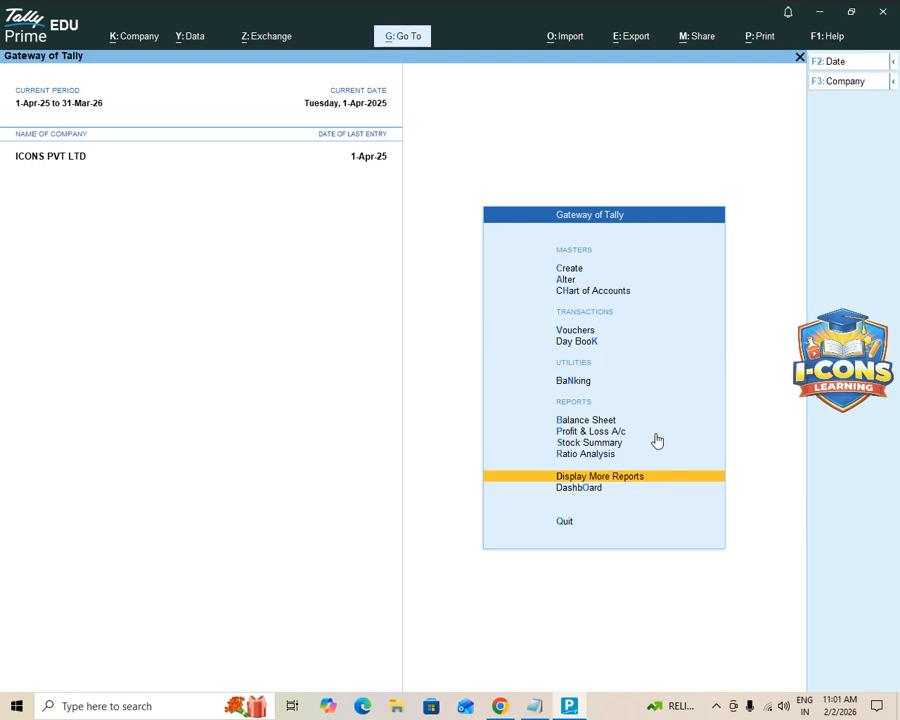
# - Open the GSTR-1 return from the GST reports under Statutory Reports
pyautogui.press('Return')
pyautogui.press('Down')
pyautogui.press('Down')
pyautogui.press('Down')
pyautogui.press('Down')
pyautogui.press('Down')
pyautogui.press('Down')
pyautogui.press('Down')
pyautogui.press('Down')
pyautogui.press('Down')
pyautogui.press('Up')
pyautogui.press('Return')
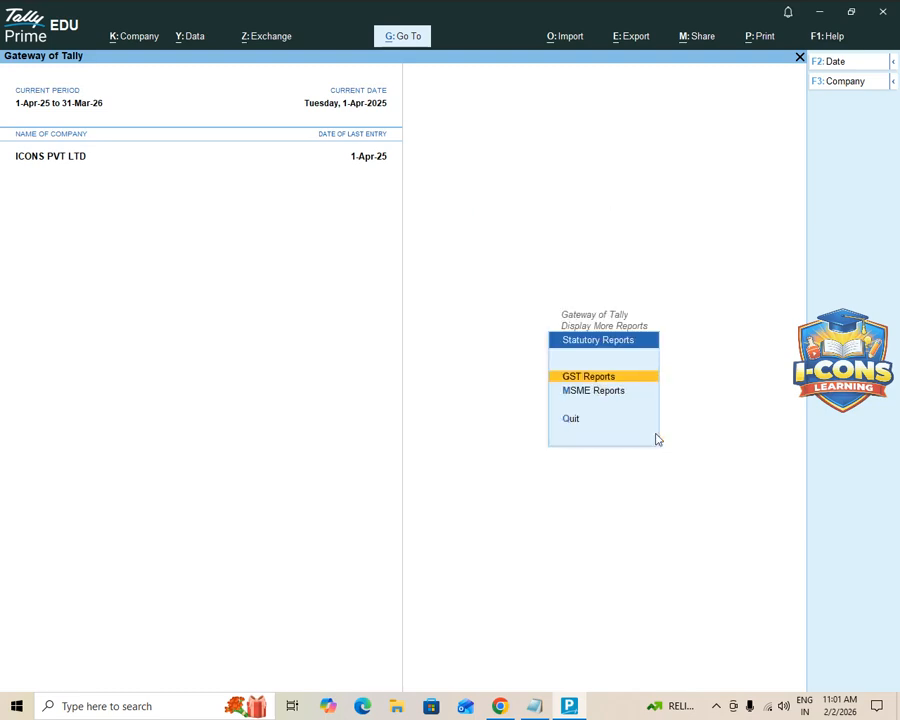
pyautogui.press('Return')
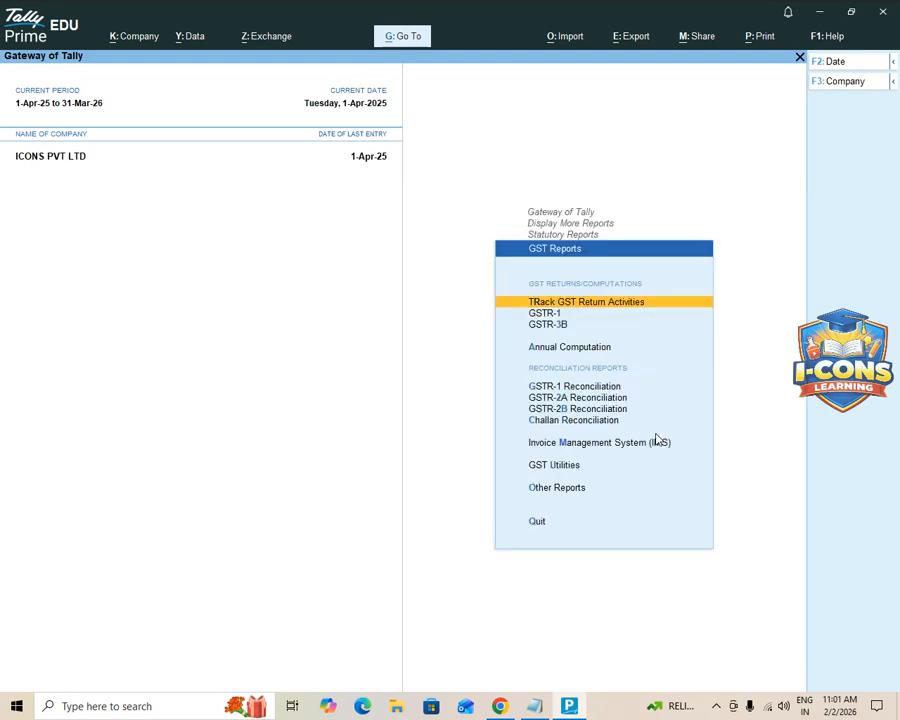
pyautogui.press('Down')
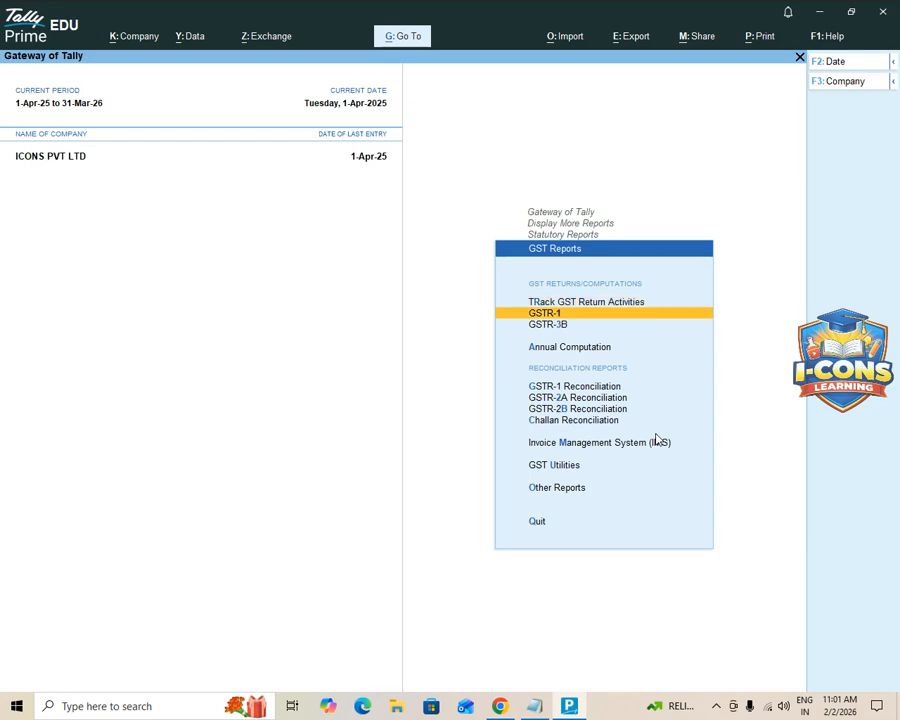
pyautogui.press('Return')
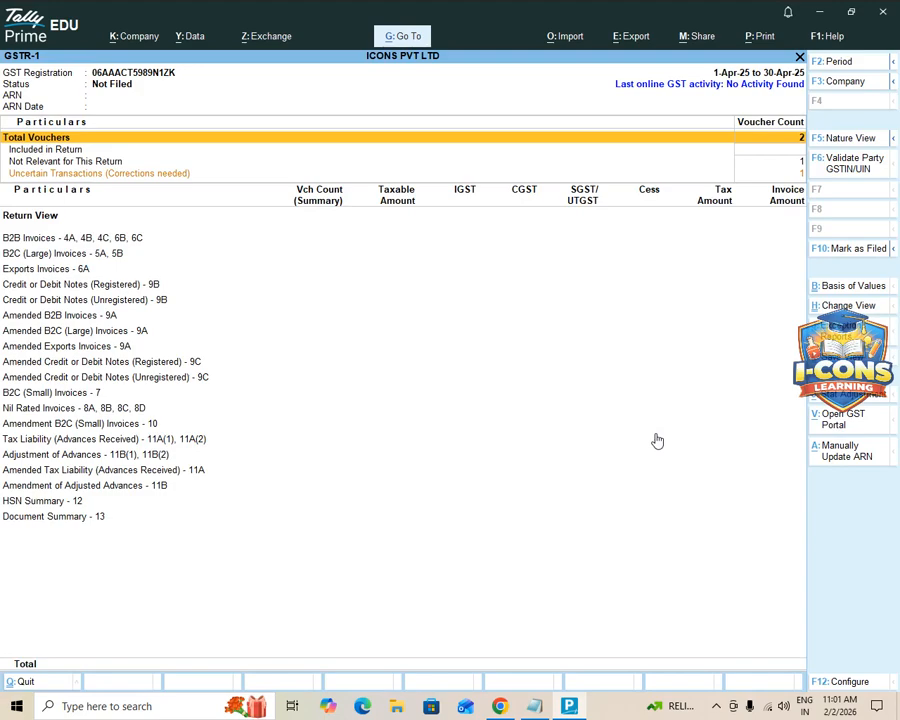
# - Drill down through the uncertain transactions in GSTR-1 to the sales voucher with incomplete or mismatched information
pyautogui.press('Down')
pyautogui.press('Down')
pyautogui.press('Down')
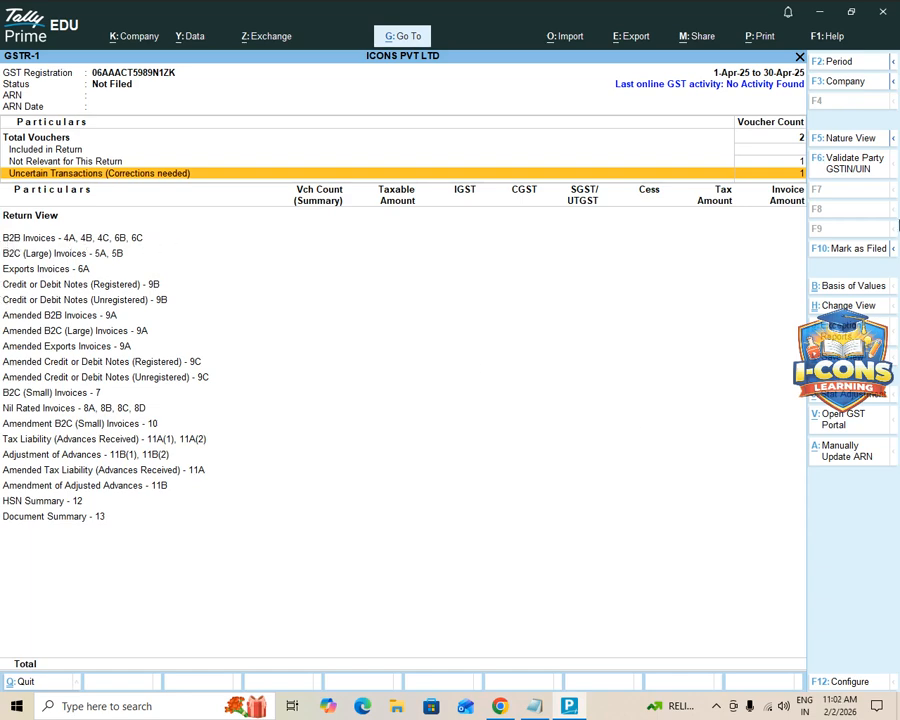
pyautogui.press('Return')
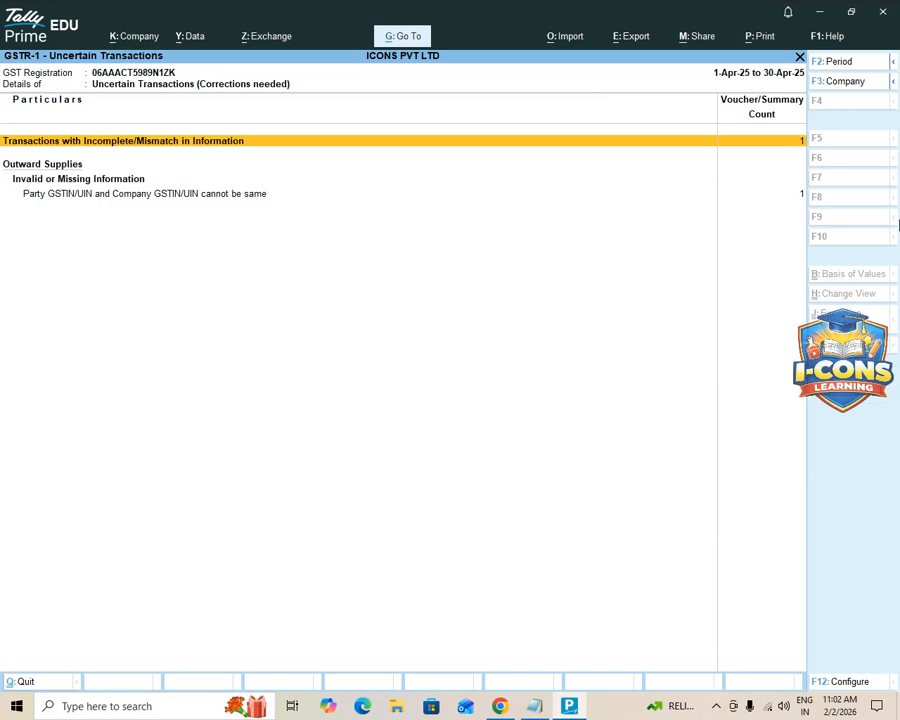
pyautogui.press('Return')
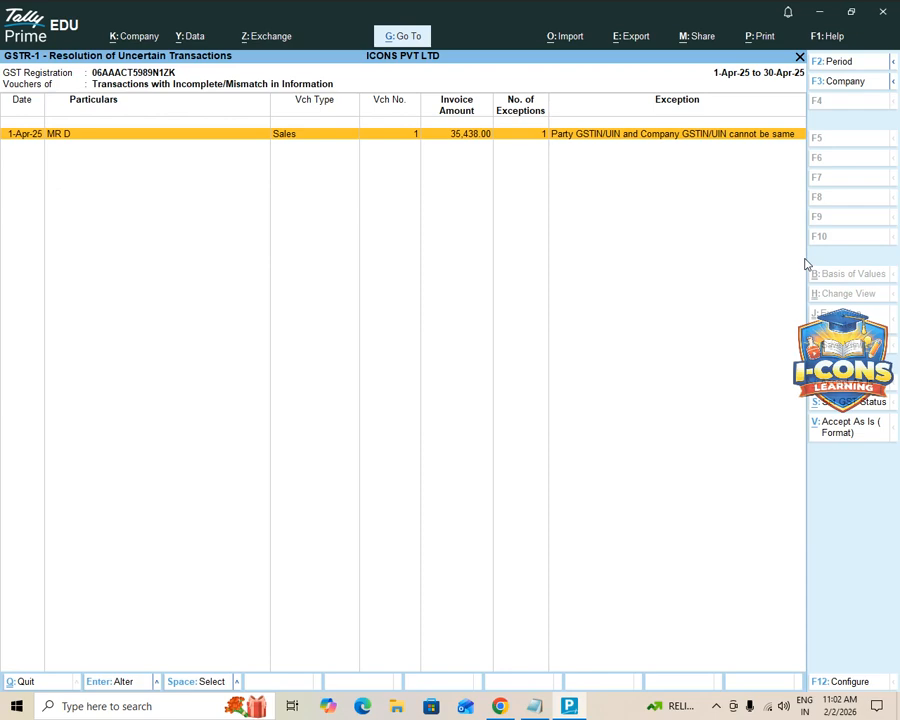
pyautogui.press('Return')
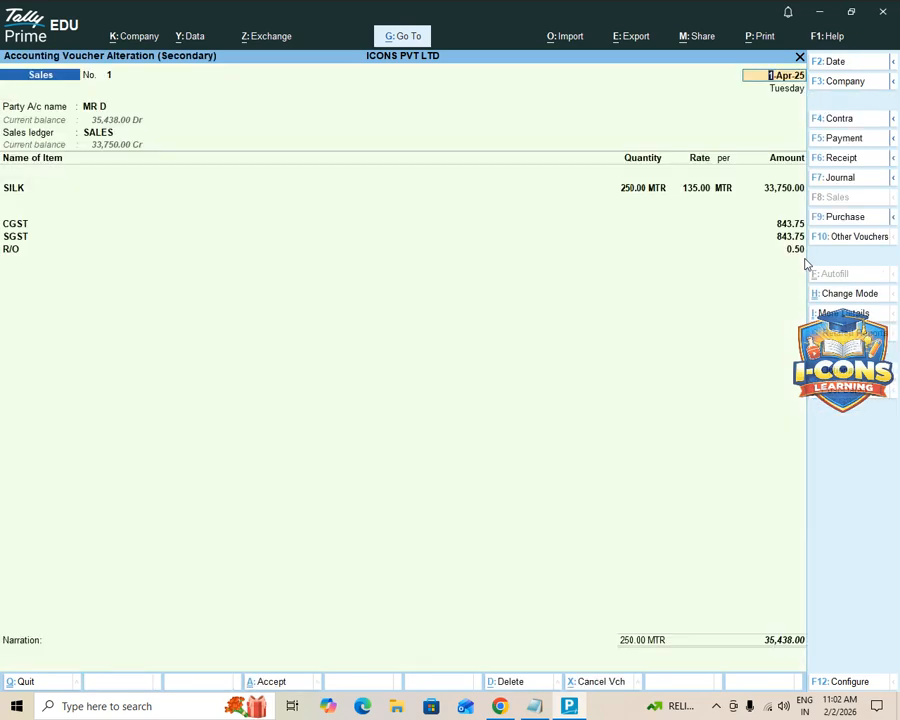
# - Leave the sales voucher without changes, close the GSTR-1 report and return to the Gateway of Tally
pyautogui.press('Escape')
pyautogui.press('y')
pyautogui.press('Escape')
pyautogui.press('Escape')
pyautogui.press('Escape')
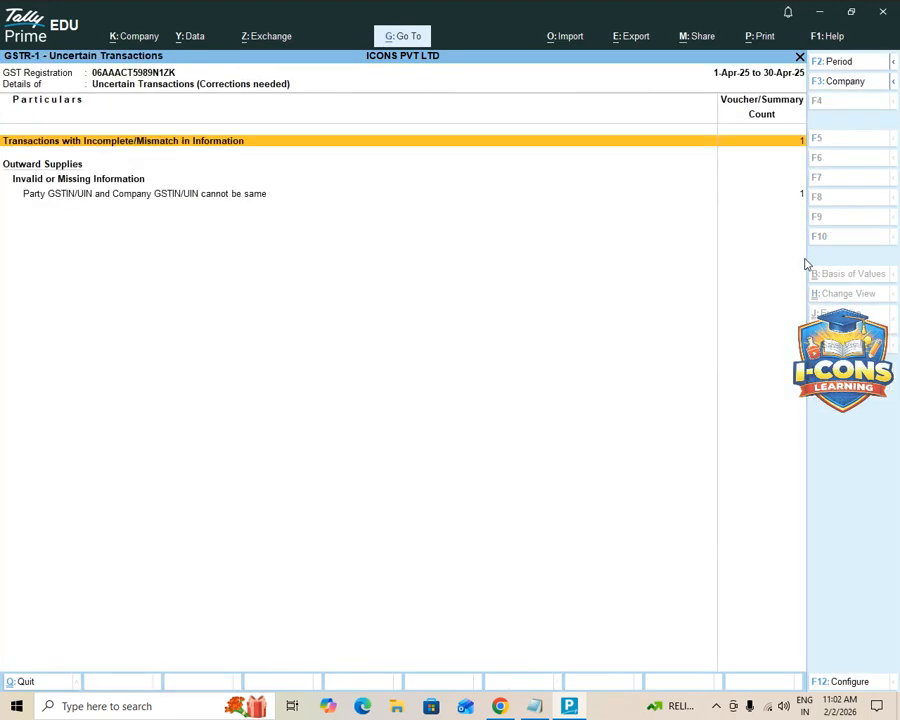
pyautogui.press('Escape')
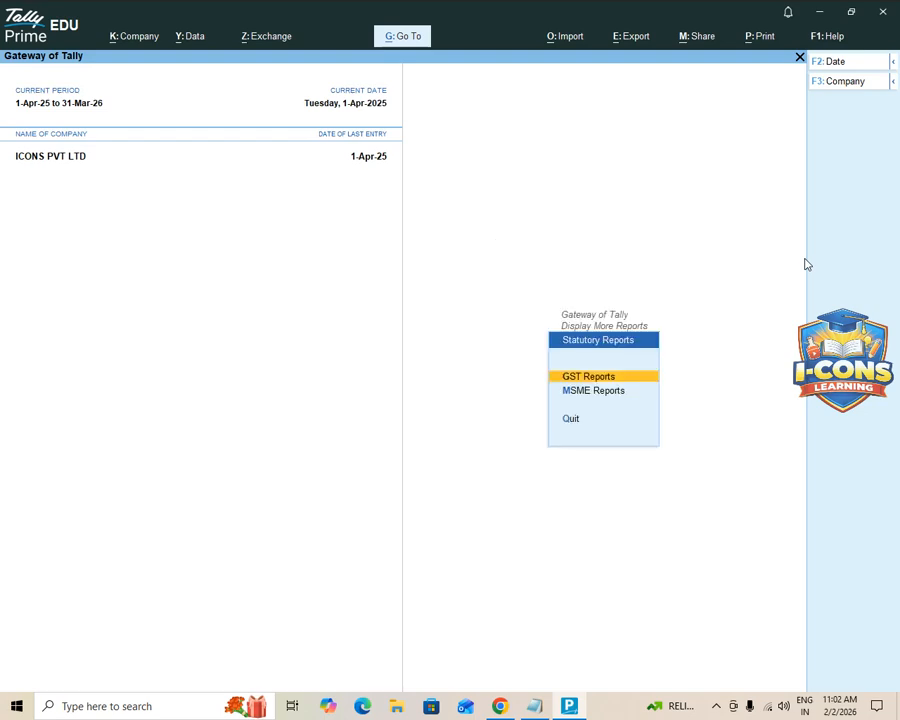
pyautogui.press('Escape')
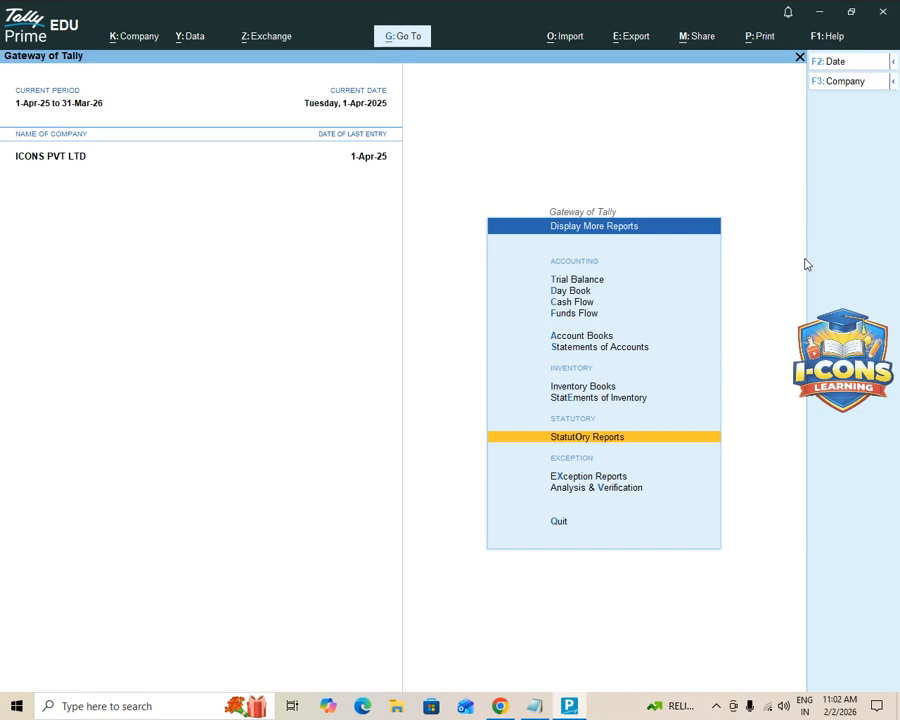
pyautogui.press('Escape')
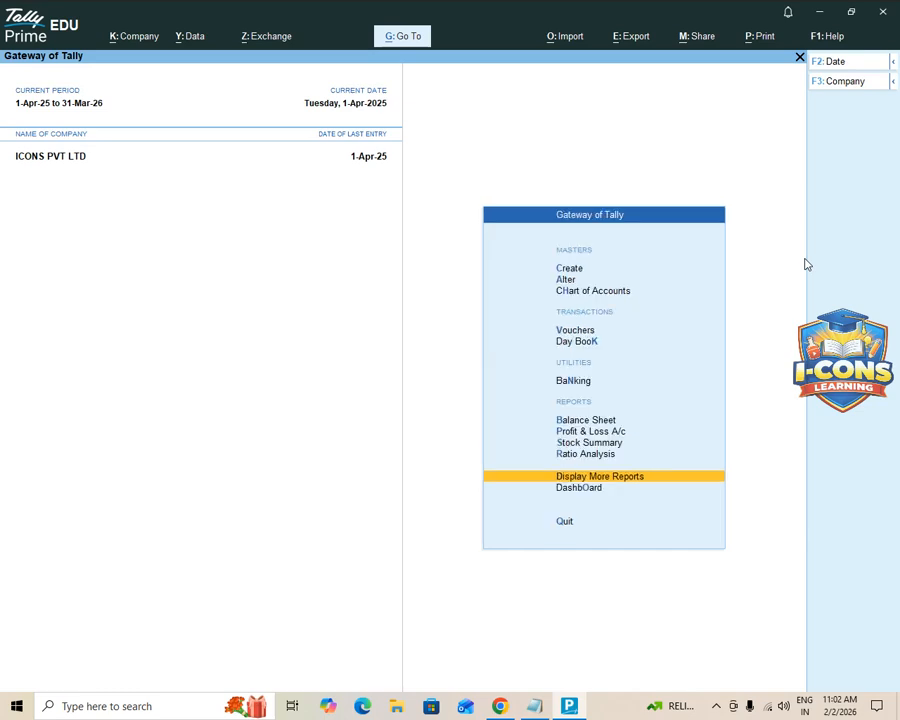
# - Open the Balance Sheet of ICONS PVT LTD
pyautogui.press('Up')
pyautogui.press('Up')
pyautogui.press('Up')
pyautogui.press('Up')
pyautogui.press('Return')
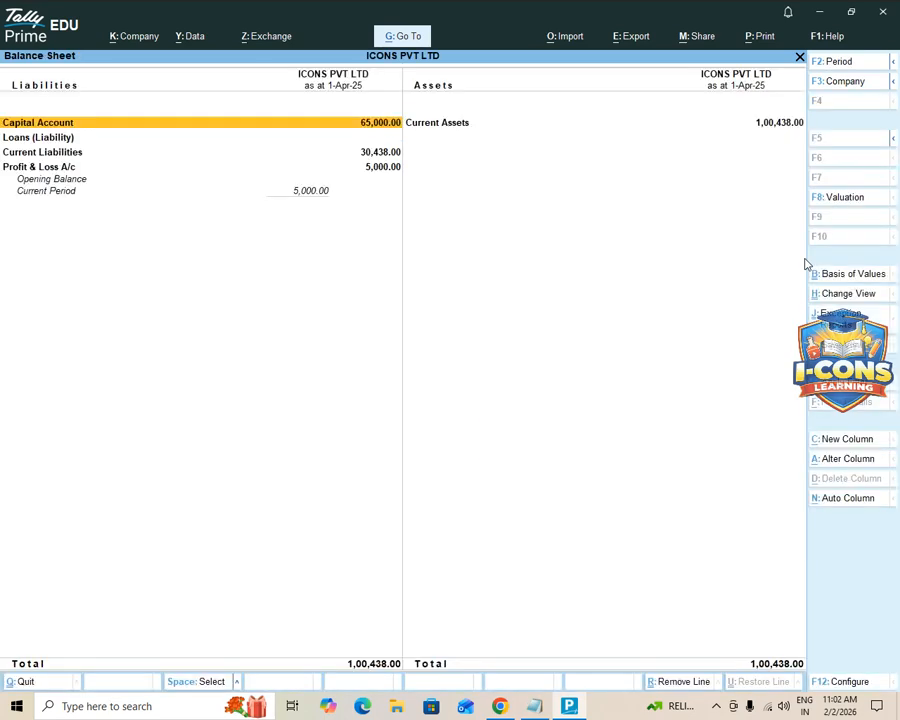
# - Show the Balance Sheet in detail and drill down into Duties & Taxes under Current Liabilities
pyautogui.hotkey('alt', 'F5')
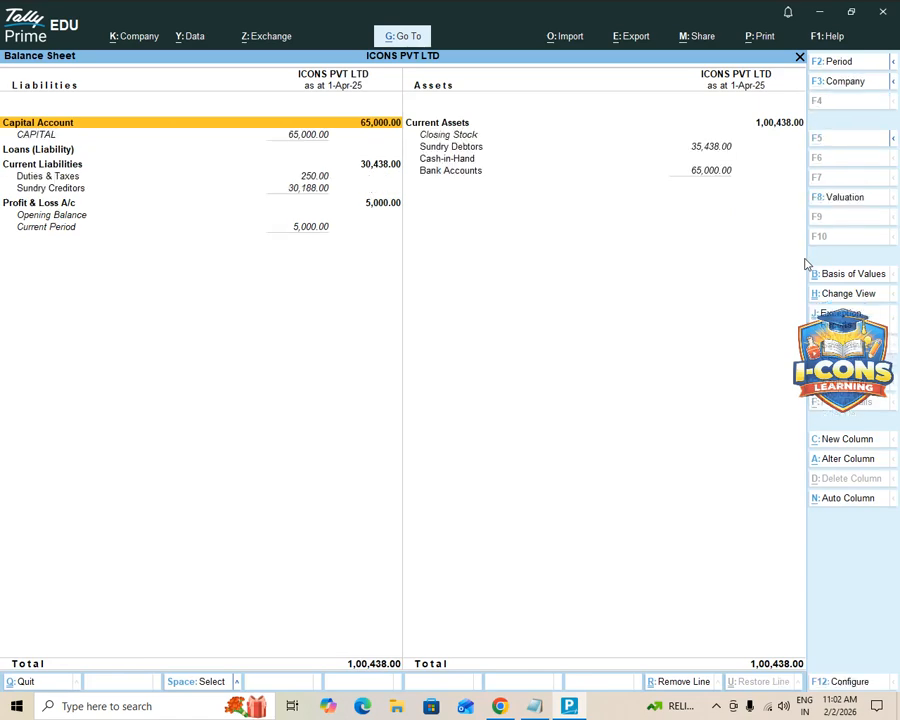
pyautogui.press('Down')
pyautogui.press('Down')
pyautogui.press('Down')
pyautogui.press('Down')
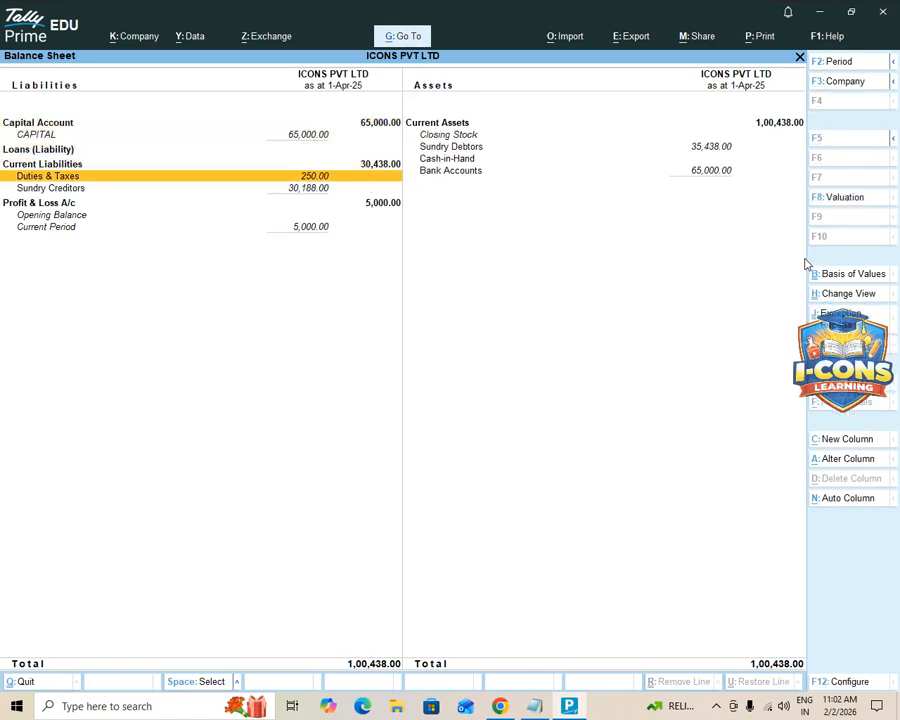
pyautogui.press('Return')
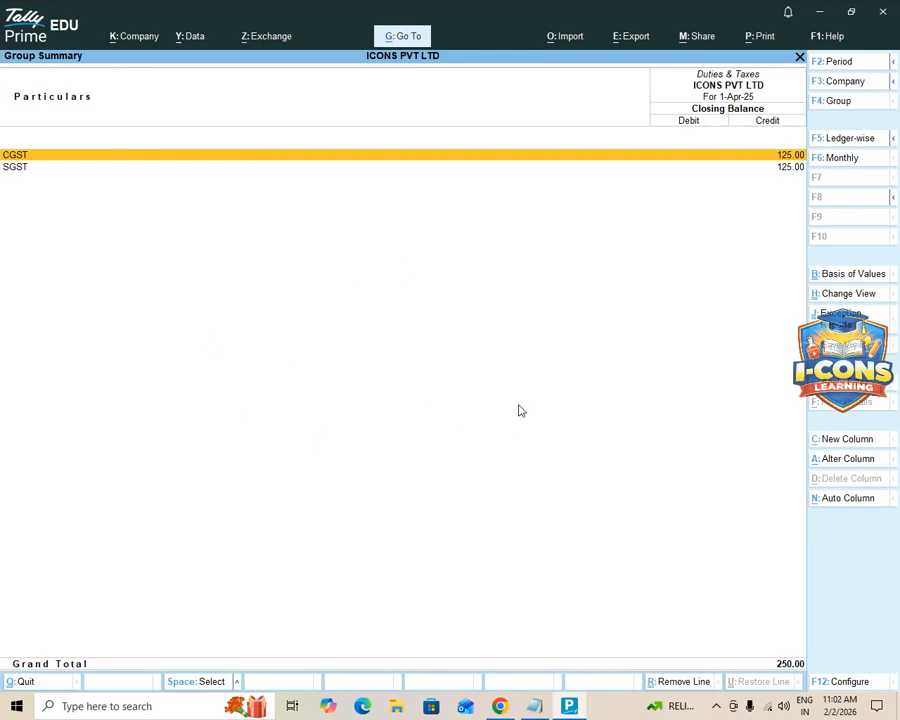
# - Open the Day Book, inspect the tax amounts in the purchase voucher and leave it without changes
pyautogui.hotkey('alt', 'g')
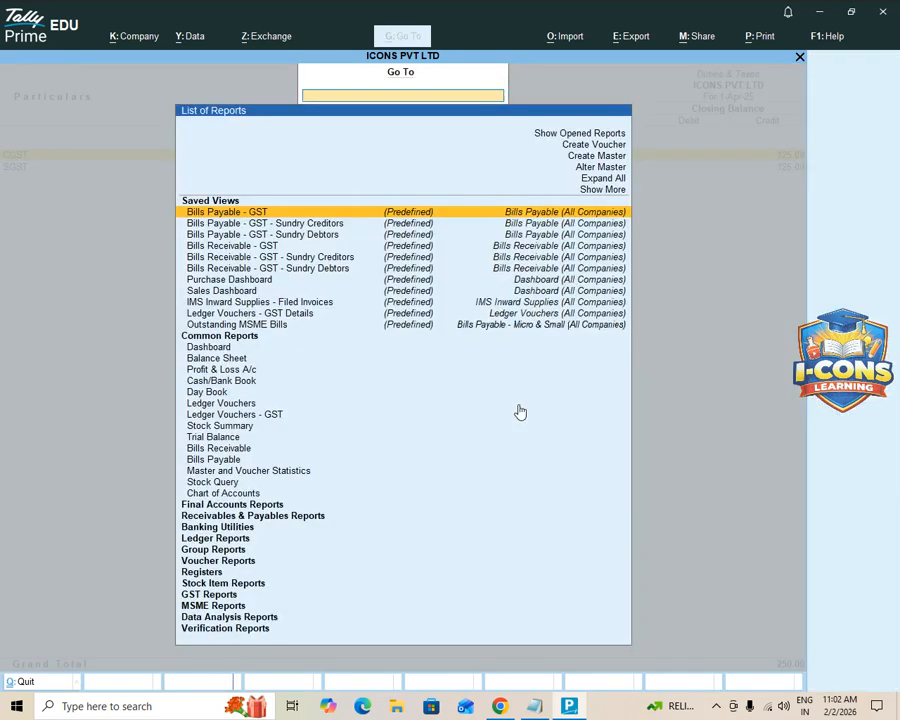
pyautogui.write('day')
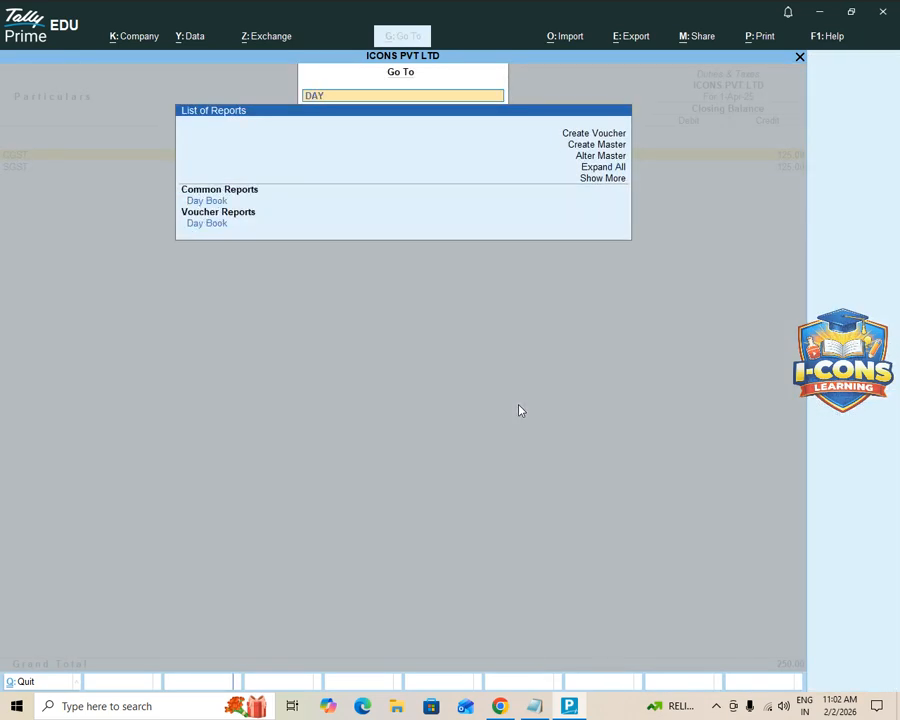
pyautogui.press('Return')
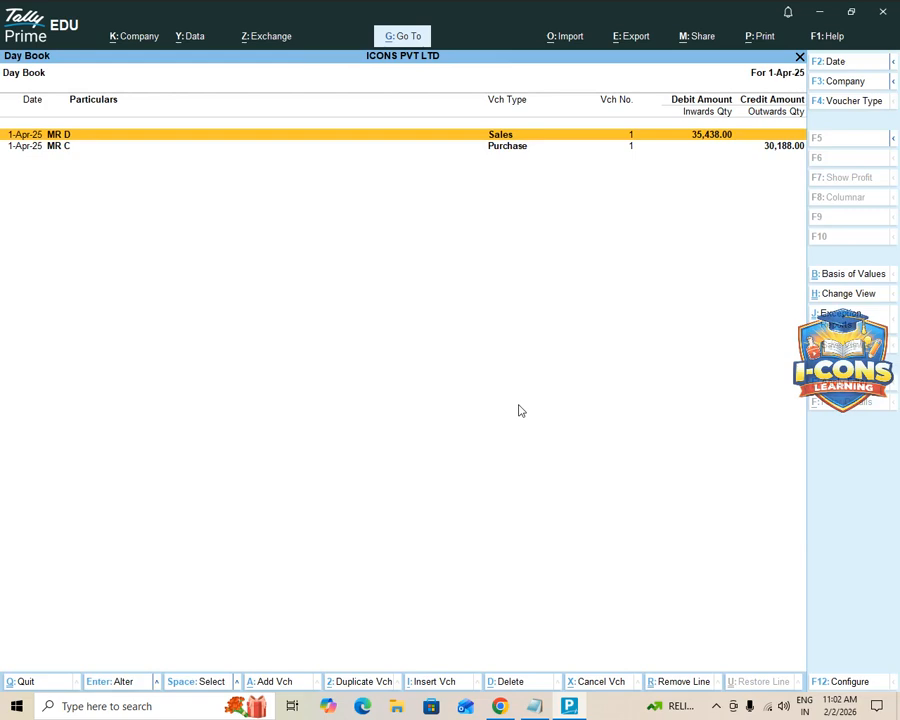
pyautogui.press('Down')
pyautogui.press('Return')
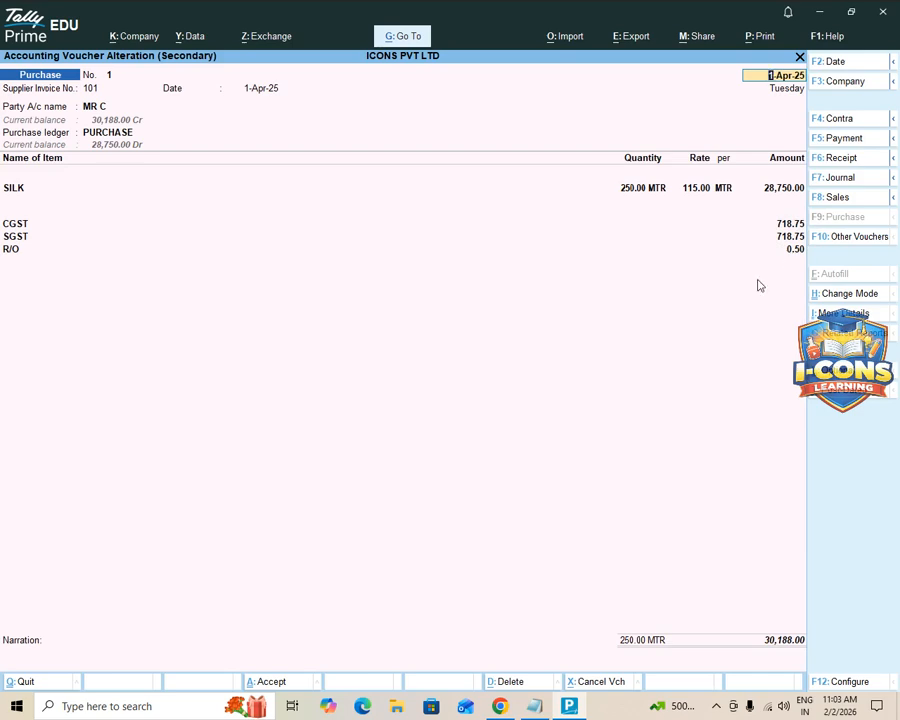
pyautogui.press('Escape')
pyautogui.press('y')
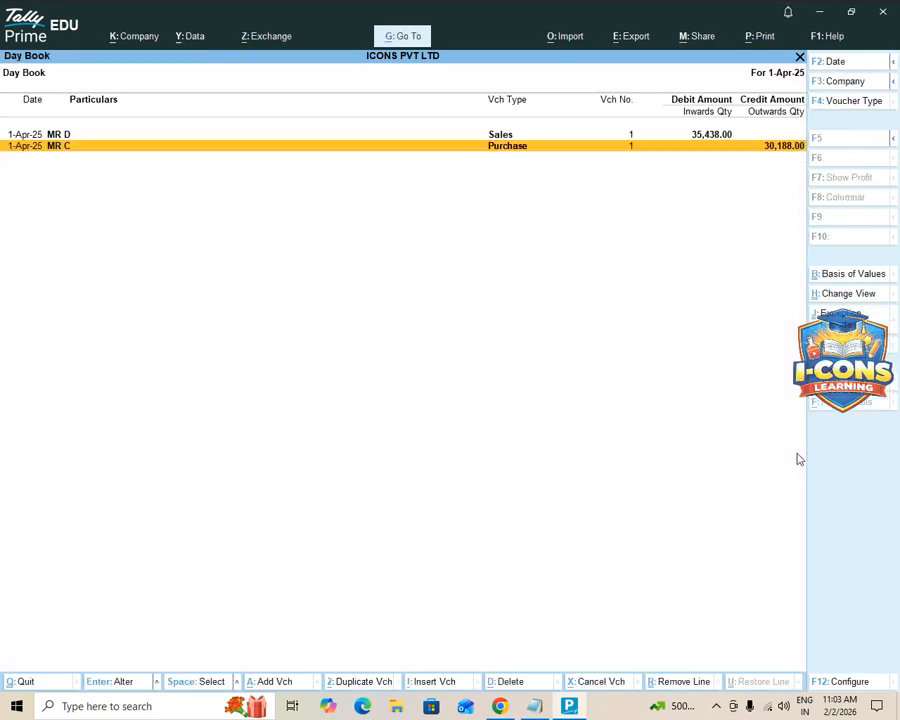
# - Inspect the tax amounts in the sales voucher from the Day Book and go back to the Balance Sheet
pyautogui.press('Up')
pyautogui.press('Return')
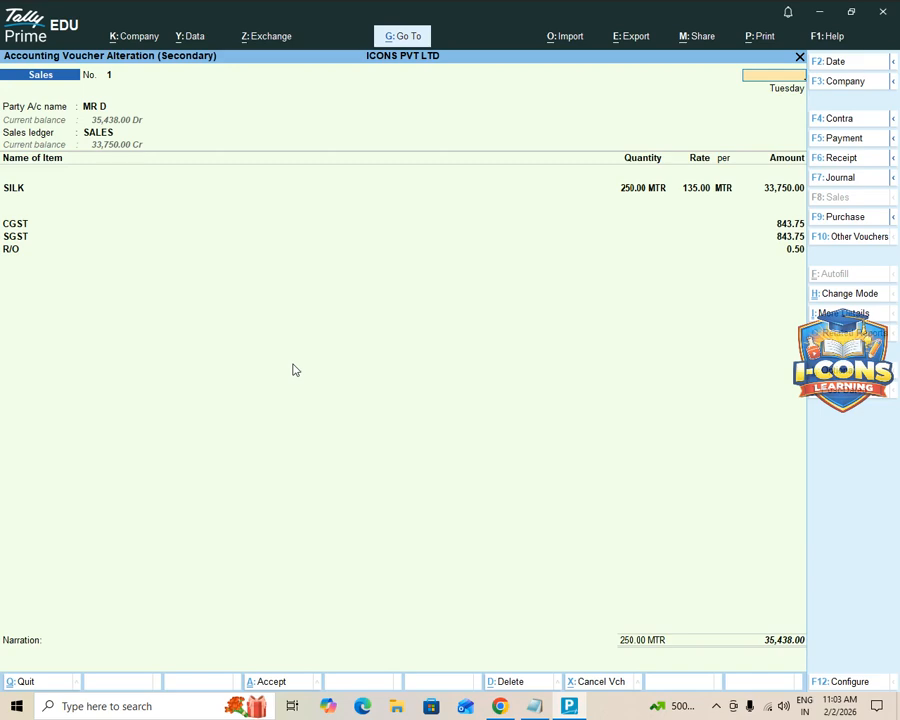
pyautogui.press('Escape')
pyautogui.press('Escape')
pyautogui.press('Escape')
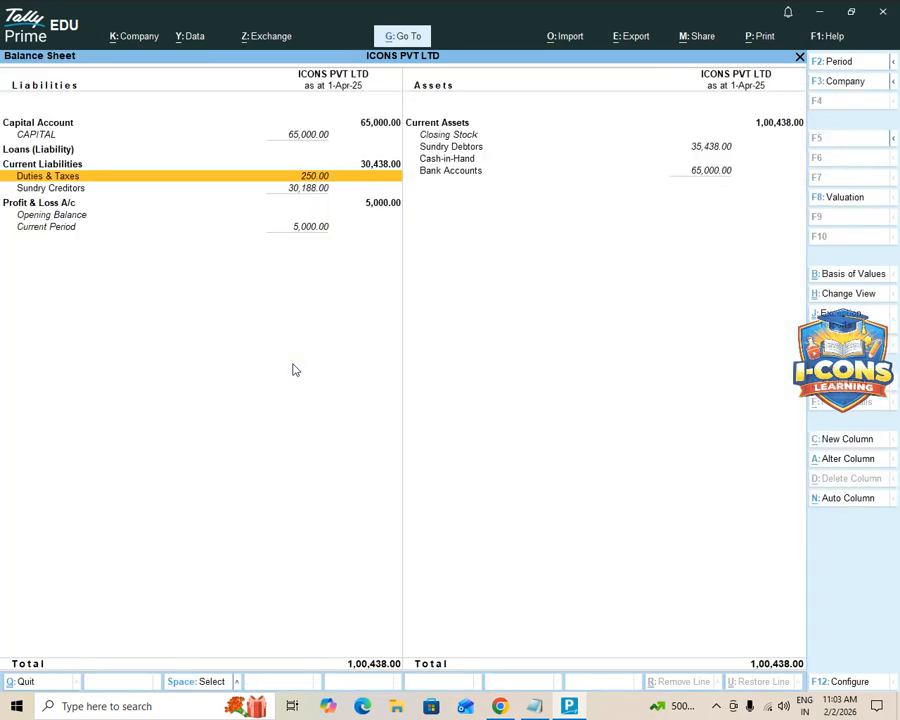
# - Leave the Balance Sheet for the Gateway of Tally and start a new Payment voucher
pyautogui.press('Down')
pyautogui.press('Down')
pyautogui.press('Up')
pyautogui.press('Up')
pyautogui.press('Escape')
pyautogui.press('Up')
pyautogui.press('Up')
pyautogui.press('Up')
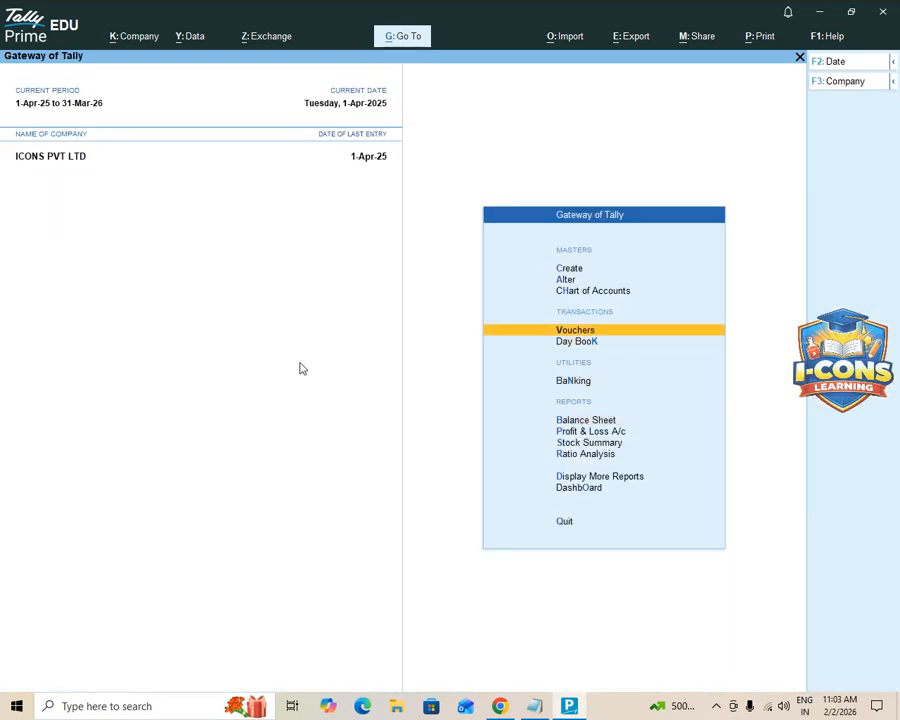
pyautogui.press('Return')
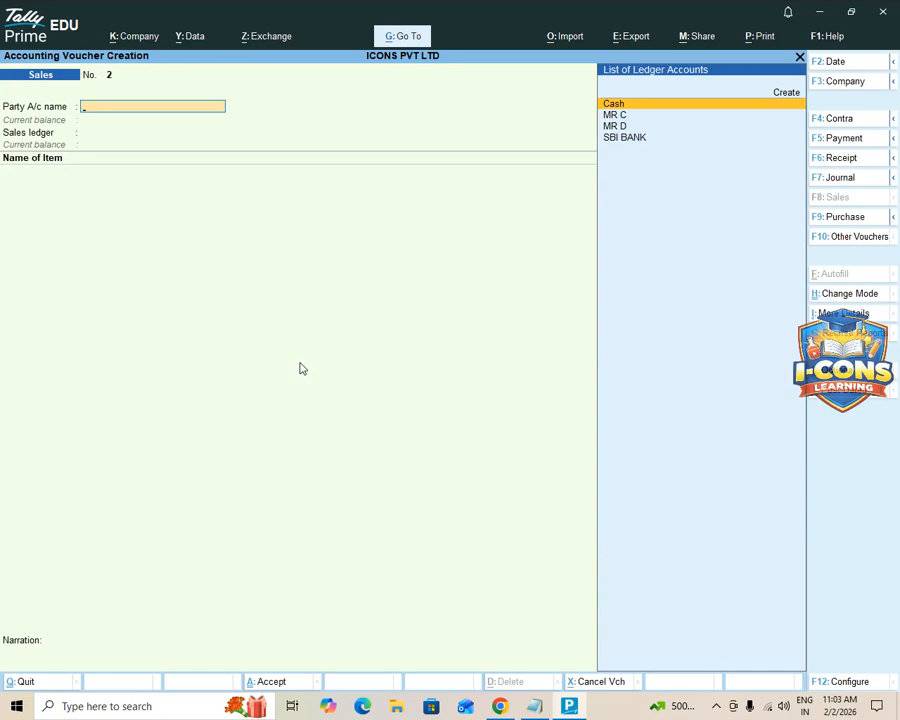
pyautogui.press('F5')
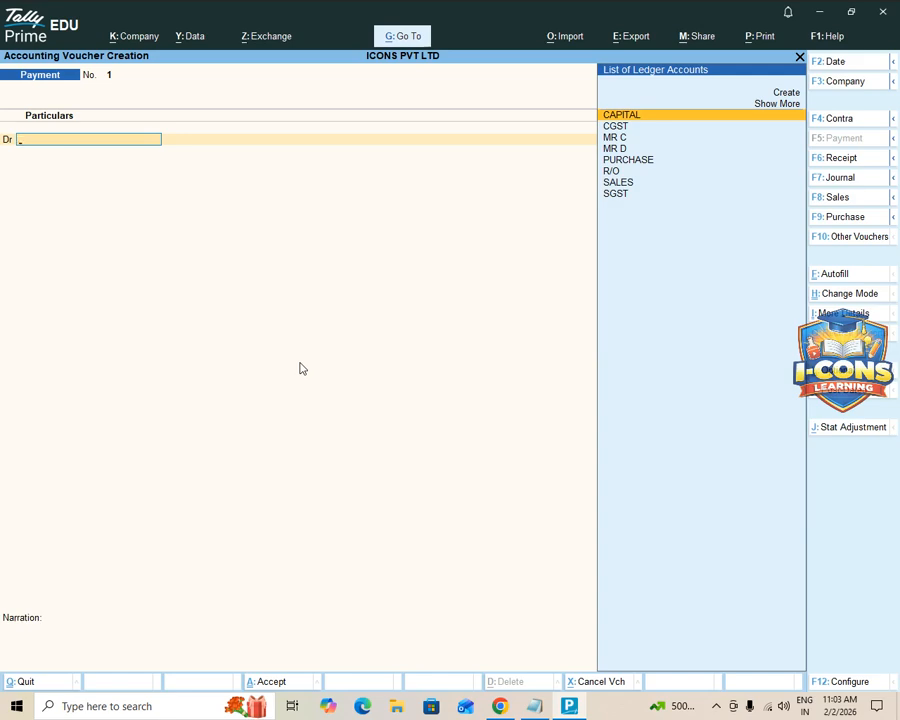
# - Debit CGST with 125 and SGST with 125 in the Payment voucher
pyautogui.press('Down')
pyautogui.press('Return')
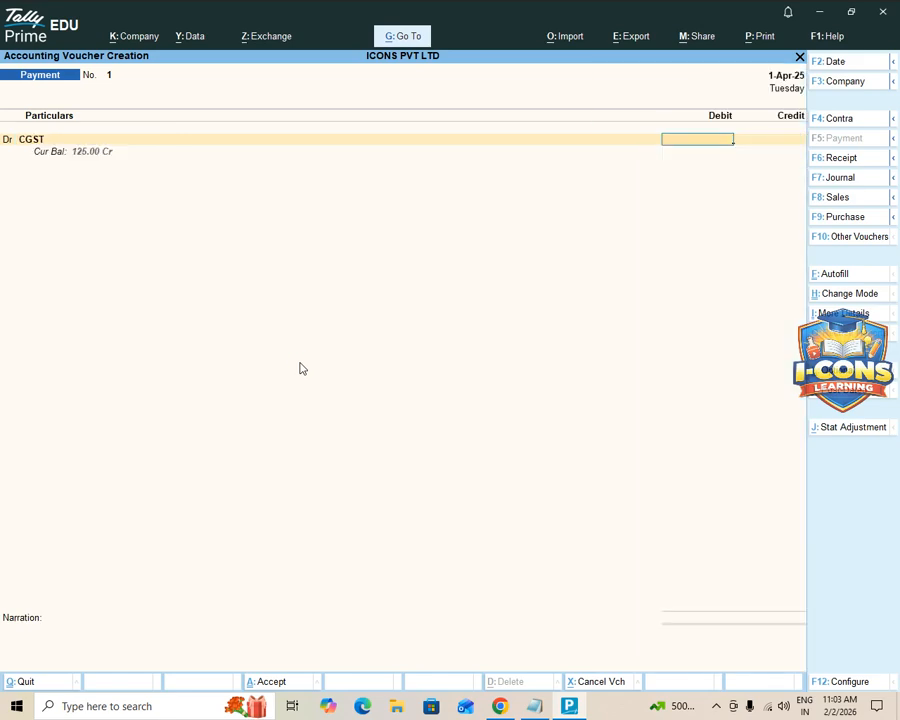
pyautogui.write('125')
pyautogui.press('Return')
pyautogui.write('D')
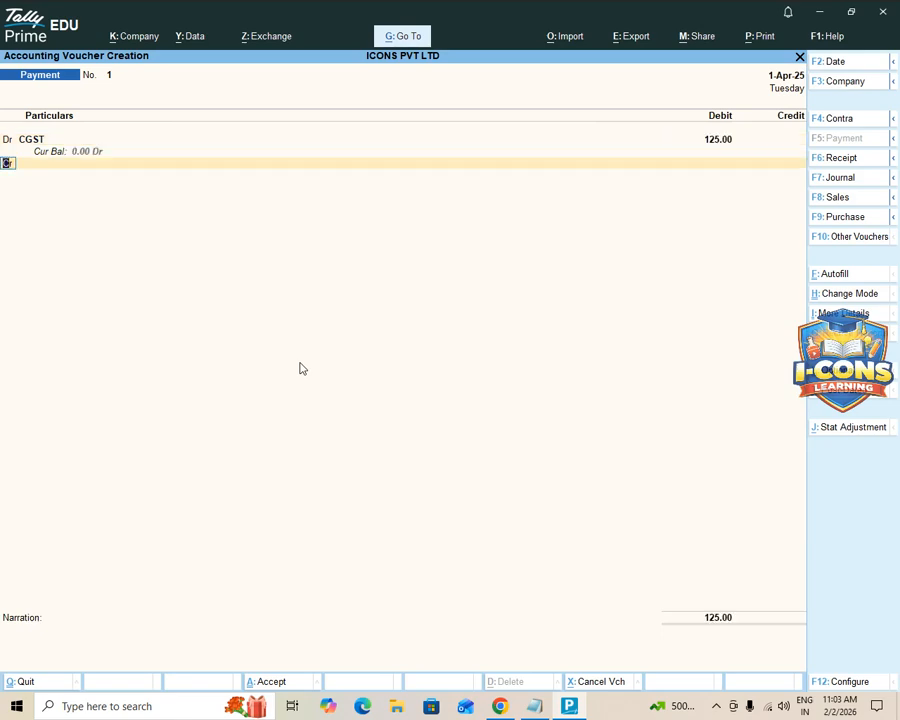
pyautogui.press('Return')
pyautogui.write('S')
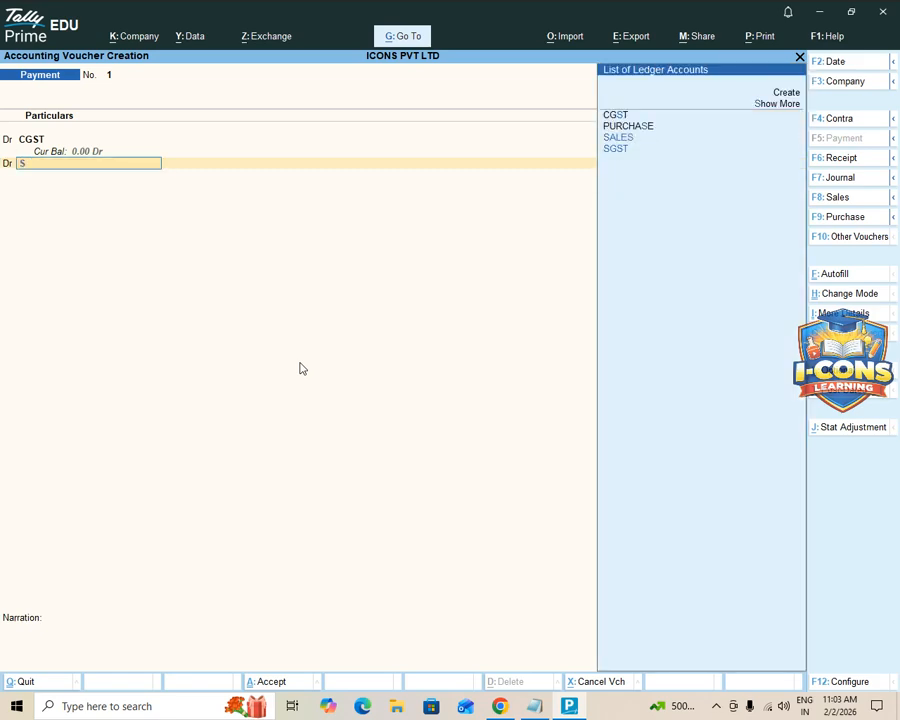
pyautogui.press('Return')
pyautogui.write('125')
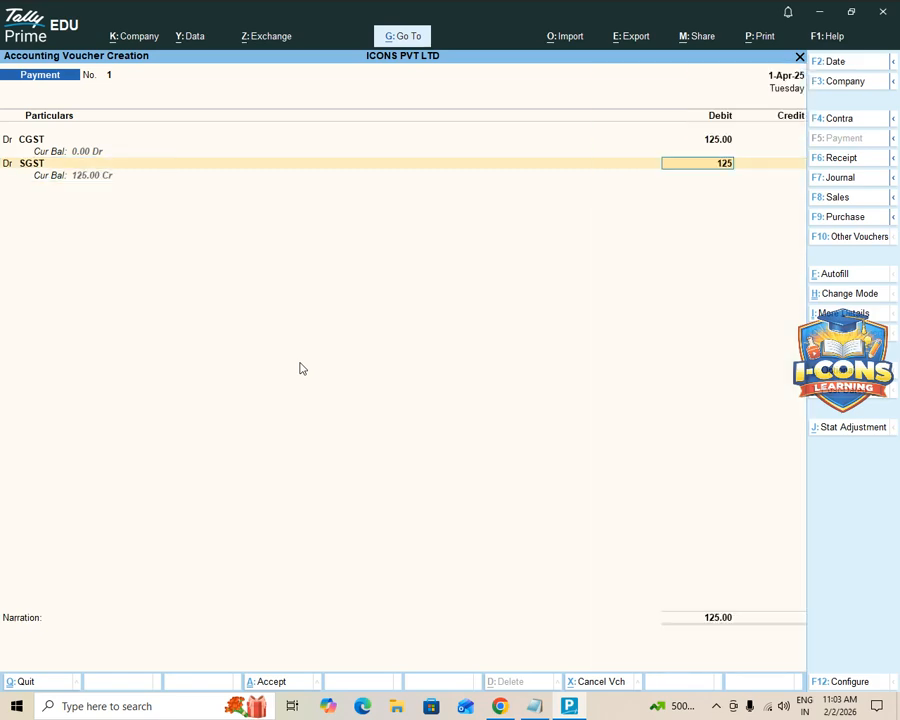
pyautogui.press('Return')
# - Credit SBI BANK with 250 in the Payment voucher
pyautogui.press('Return')
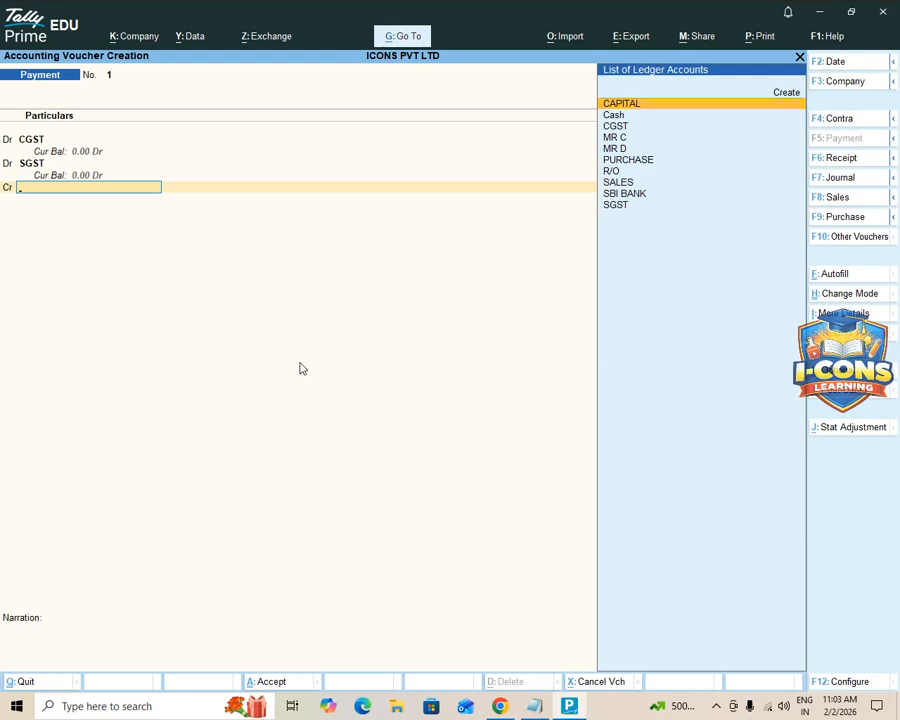
pyautogui.press('Down')
pyautogui.press('Down')
pyautogui.press('Down')
pyautogui.press('Down')
pyautogui.press('Down')
pyautogui.press('Down')
pyautogui.press('Down')
pyautogui.press('Down')
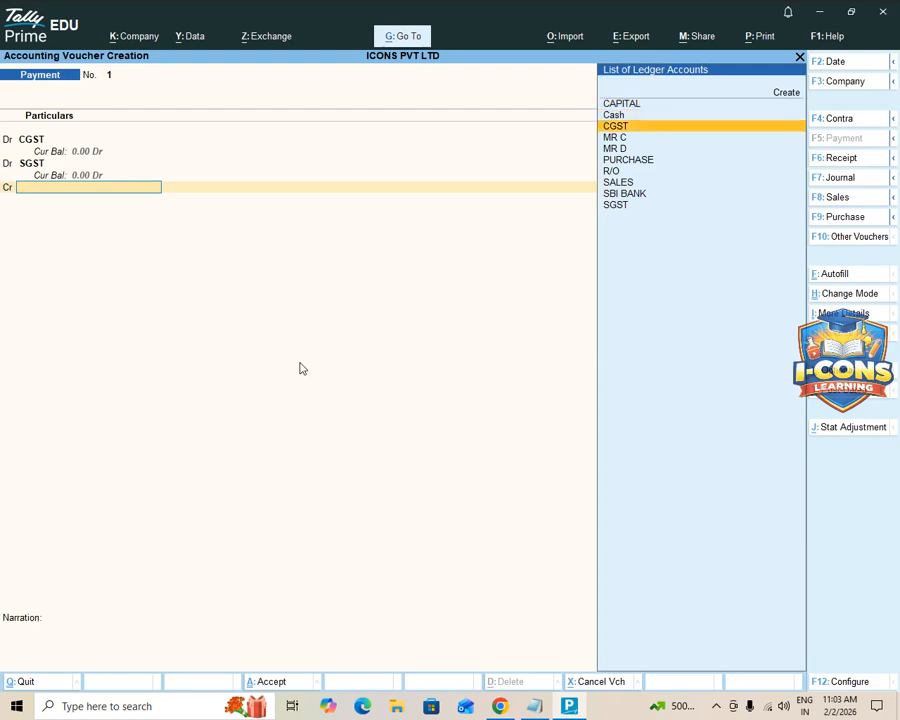
pyautogui.press('Return')
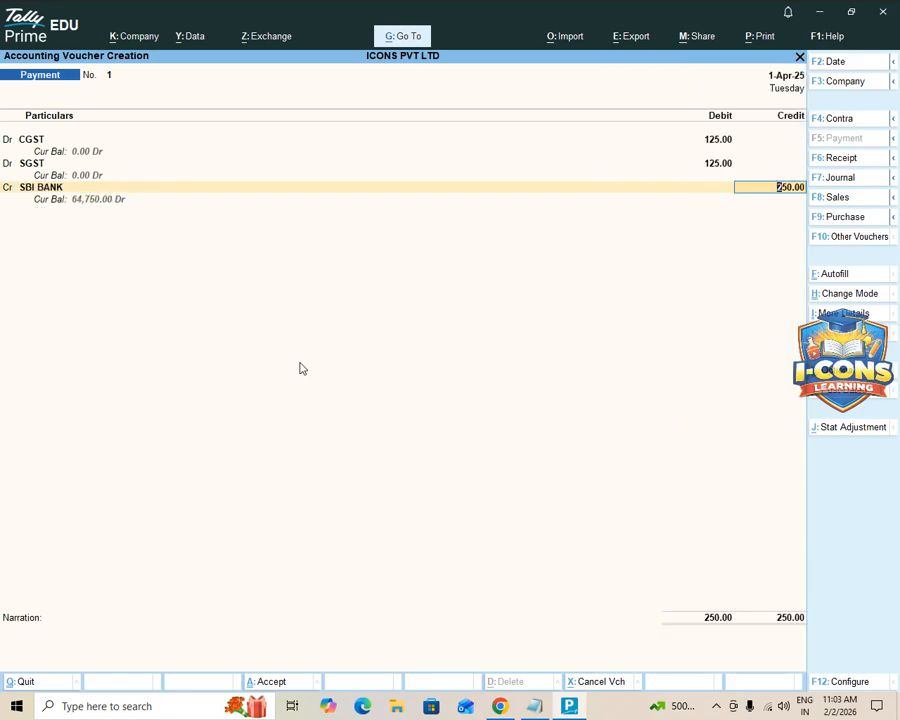
# - Complete the SBI BANK allocation as Cheque with no instrument number and leave the narration empty
pyautogui.press('Return')
pyautogui.press('Return')
pyautogui.press('Return')
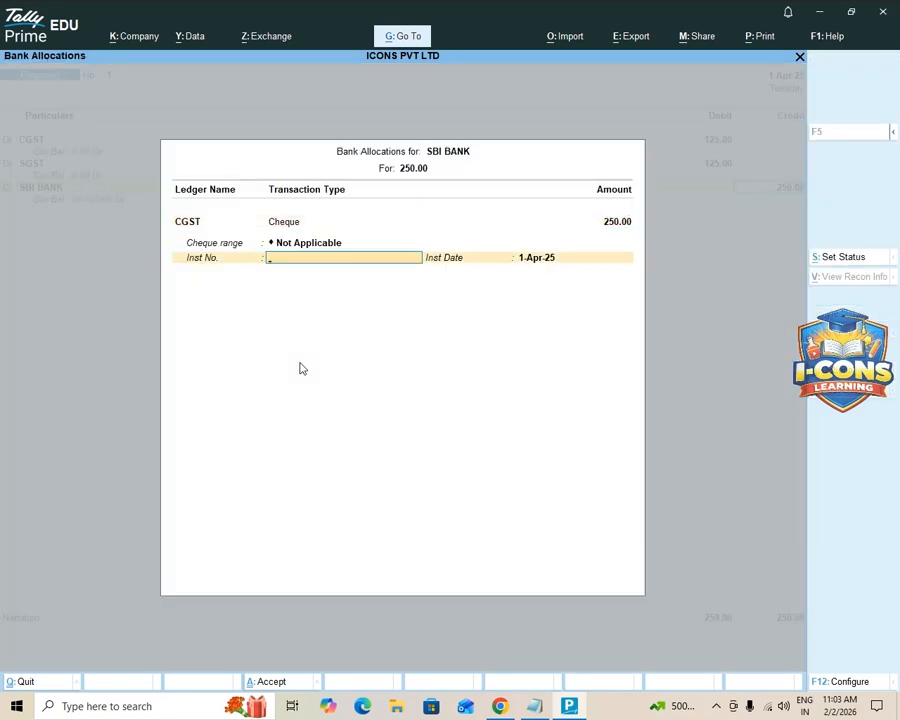
pyautogui.press('Return')
pyautogui.press('Return')
pyautogui.press('Return')
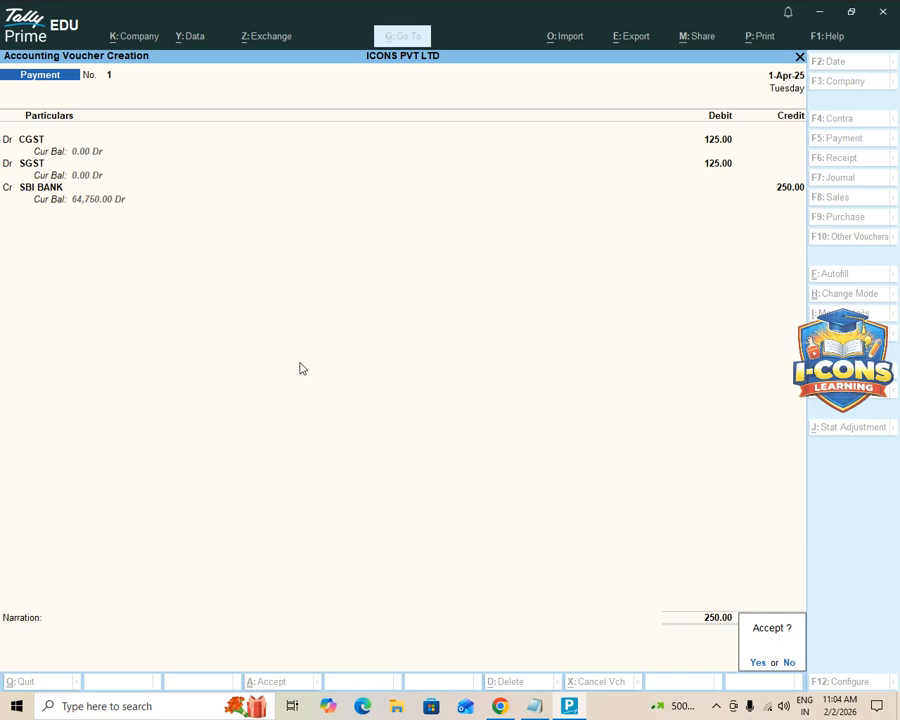
# - Decline the completed Payment voucher and quit it without saving
pyautogui.press('n')
pyautogui.press('Escape')
pyautogui.press('Escape')
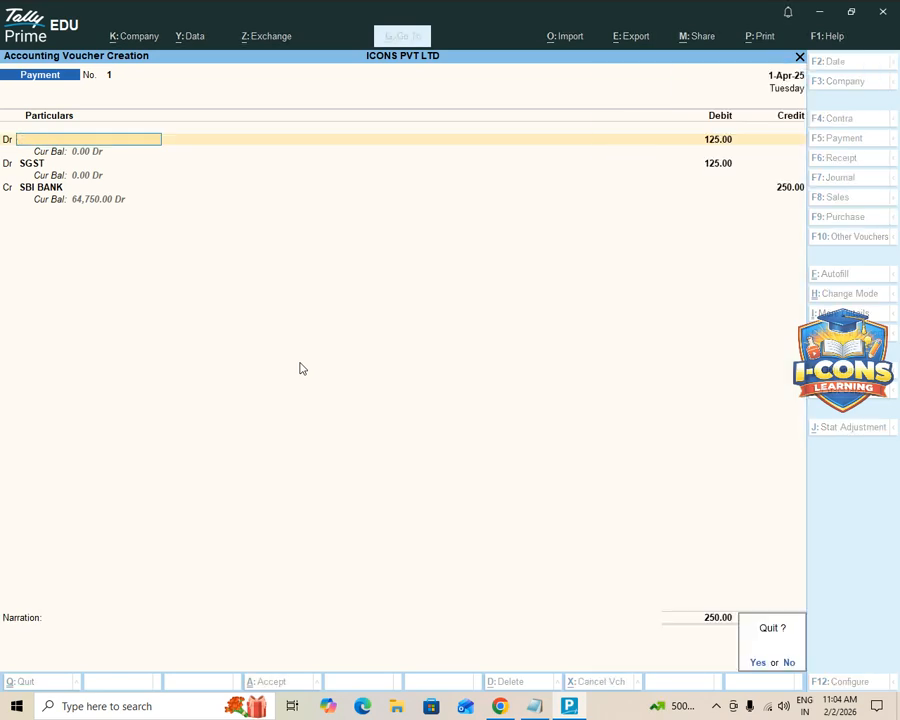
pyautogui.press('y')
# - Start a new Payment voucher and choose a Stat Payment with tax type GST in Autofill
pyautogui.press('Return')
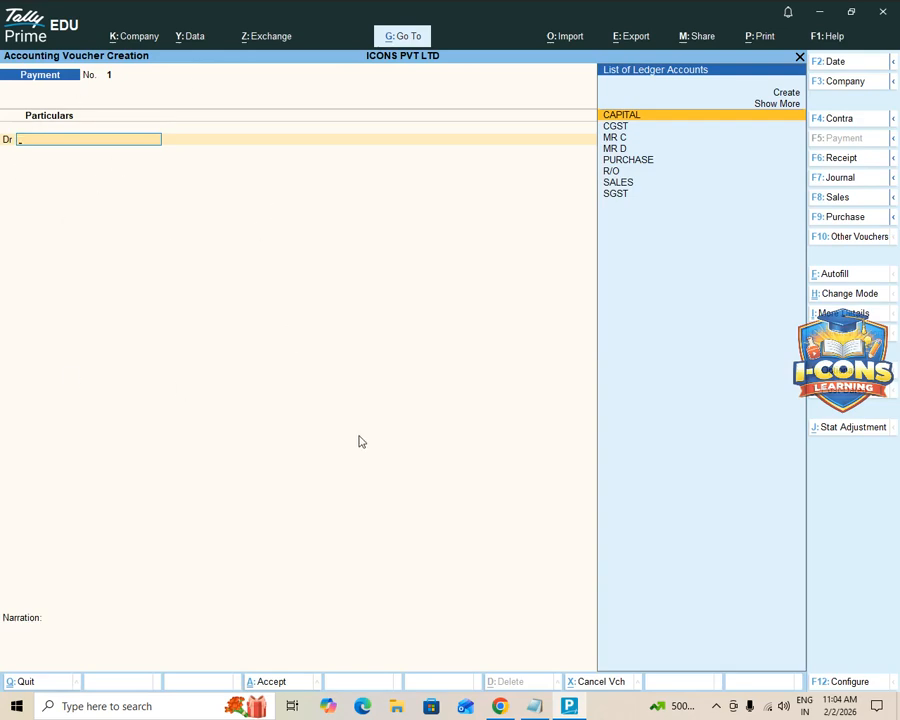
pyautogui.press('ctrl')
pyautogui.hotkey('ctrl', 'f')
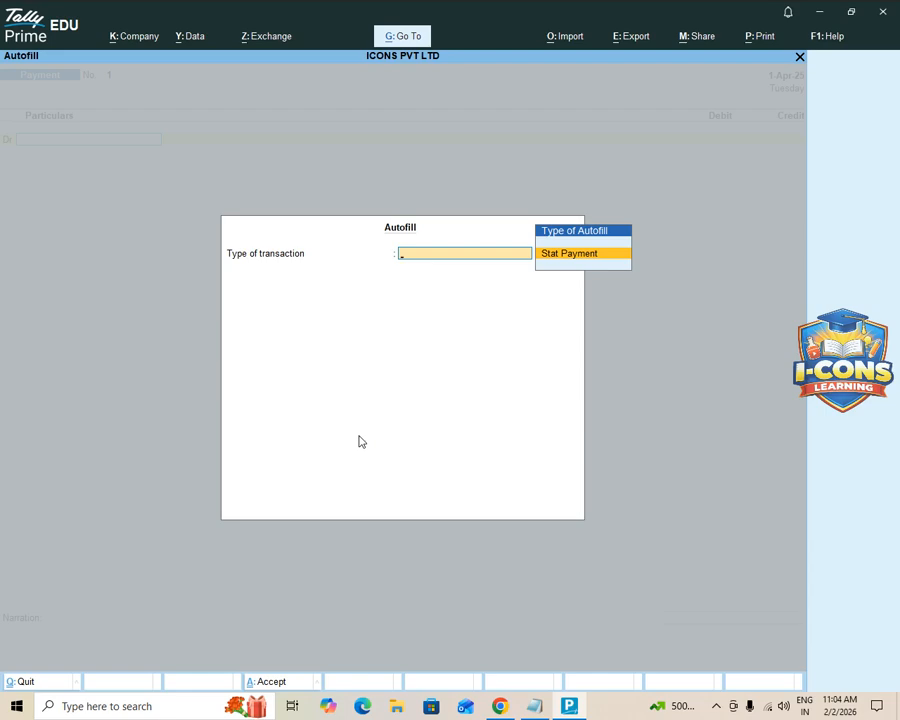
pyautogui.press('Return')
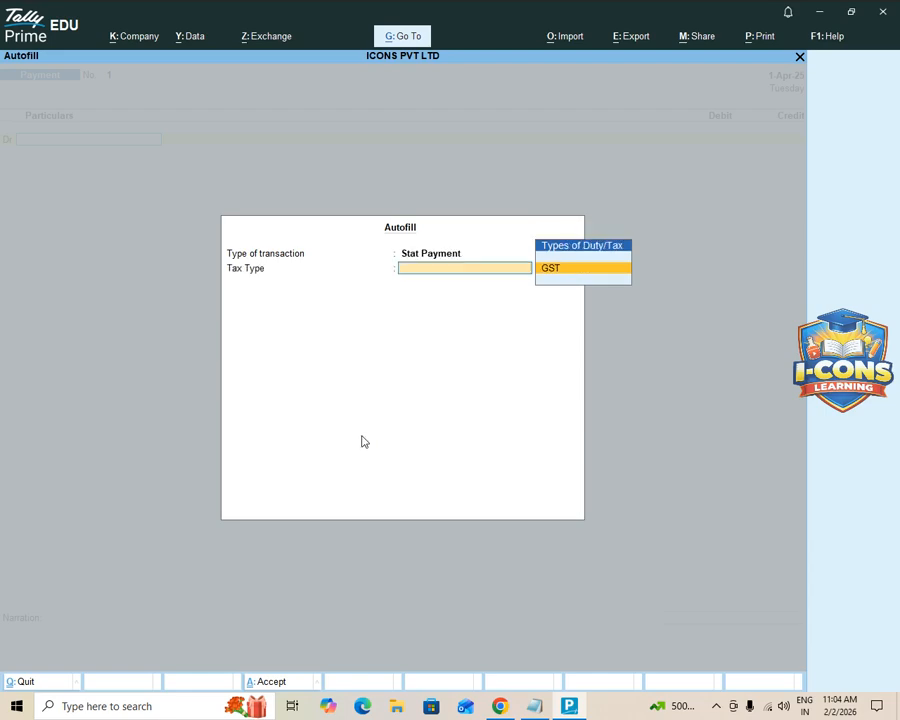
pyautogui.press('Return')
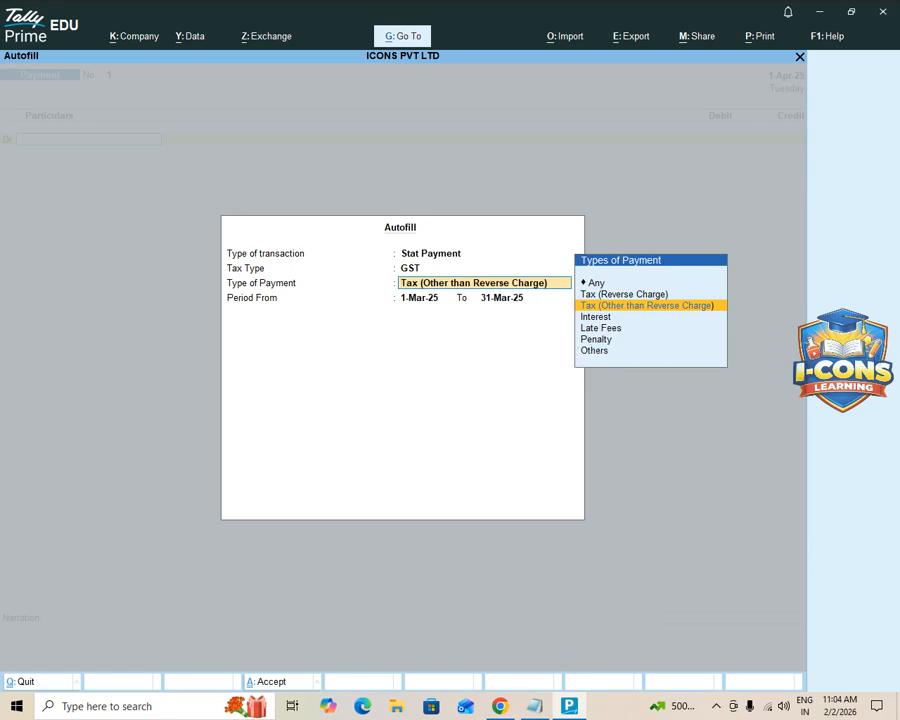
# - Set the autofill's type of payment to Others and its period from 1-Apr-25 to 1-5, and apply it
pyautogui.press('Down')
pyautogui.press('Down')
pyautogui.press('Down')
pyautogui.press('Down')
pyautogui.press('Return')
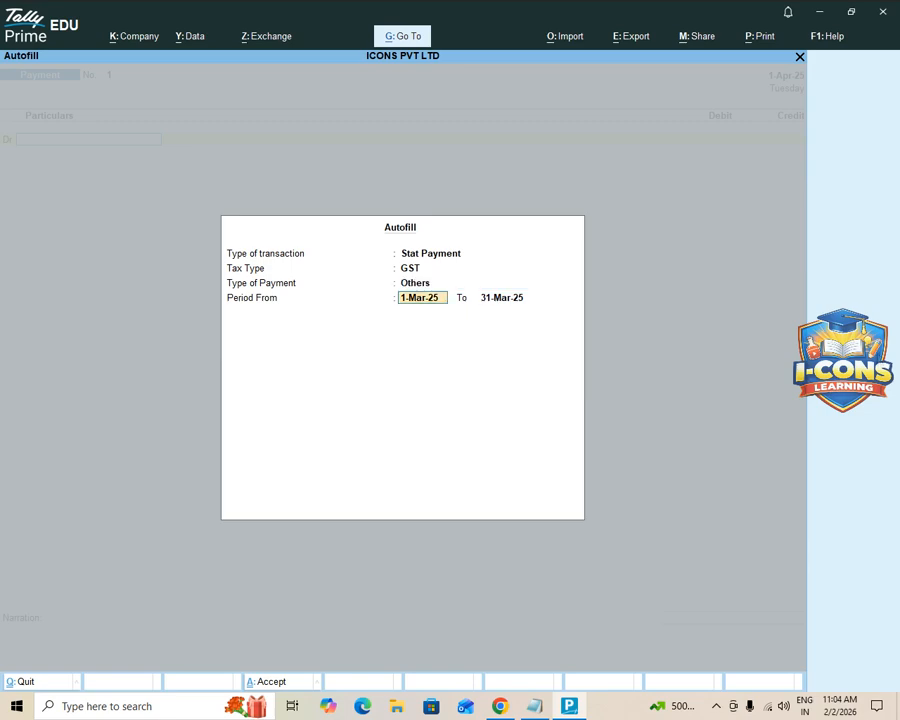
pyautogui.write('1-4')
pyautogui.press('Return')
pyautogui.write('1-5')
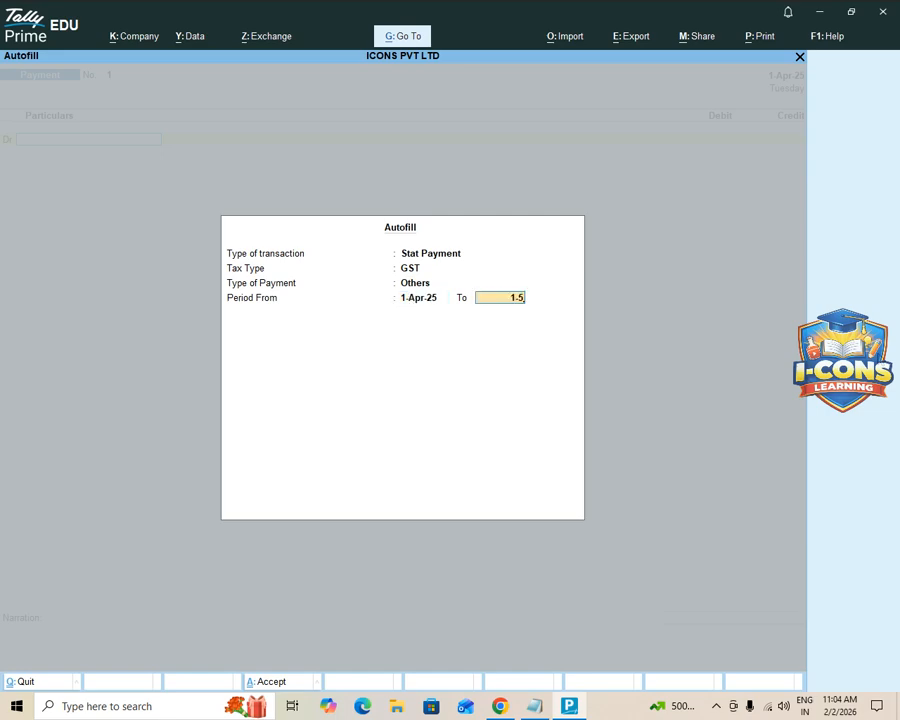
pyautogui.press('Return')
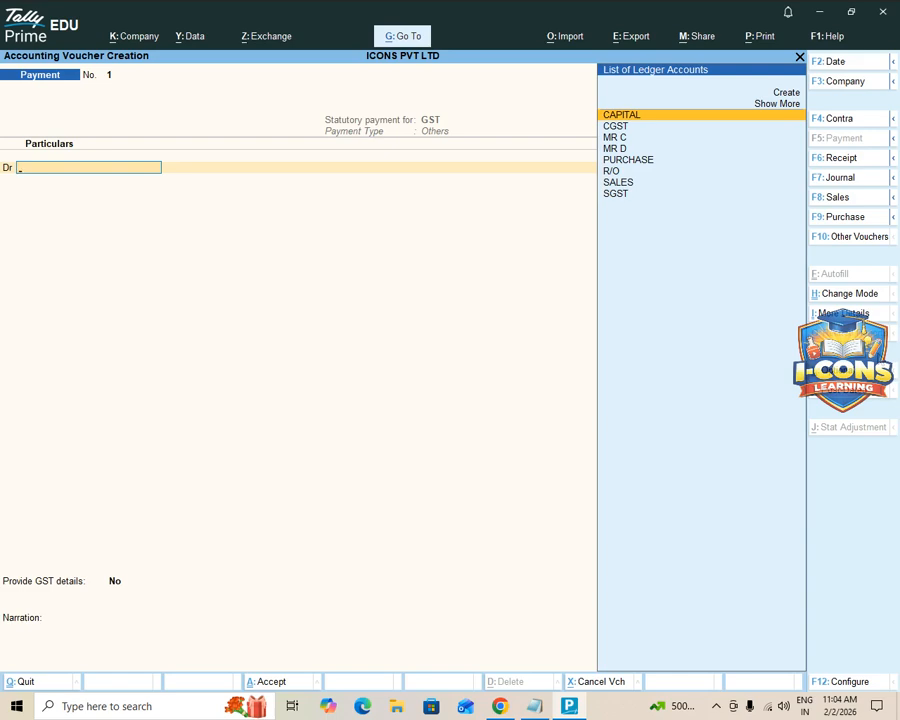
# - Debit CGST with 125 in the GST statutory Payment voucher
pyautogui.press('Down')
pyautogui.press('Return')
pyautogui.write('125')
pyautogui.press('Return')
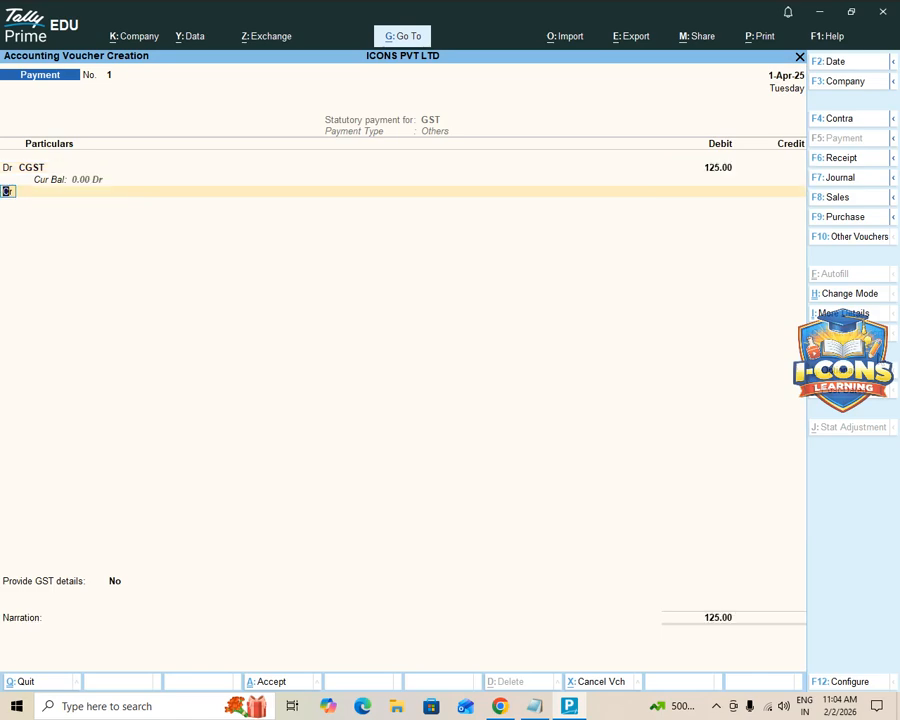
# - Add a second debit line for SGST with 125 in the GST statutory Payment voucher
pyautogui.write('s')
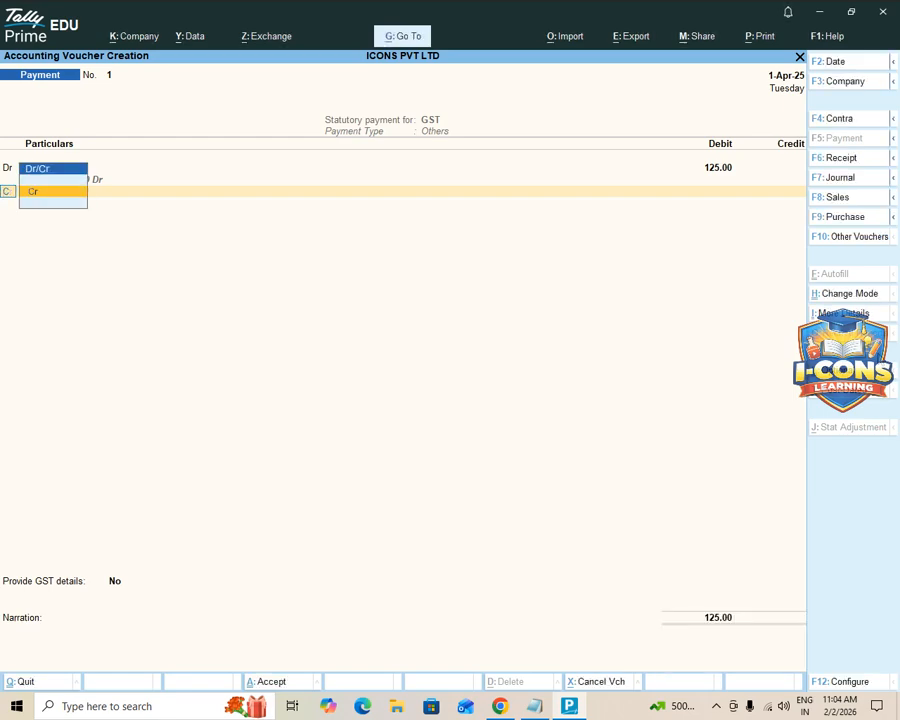
pyautogui.write('d')
pyautogui.press('Return')
pyautogui.write('D')
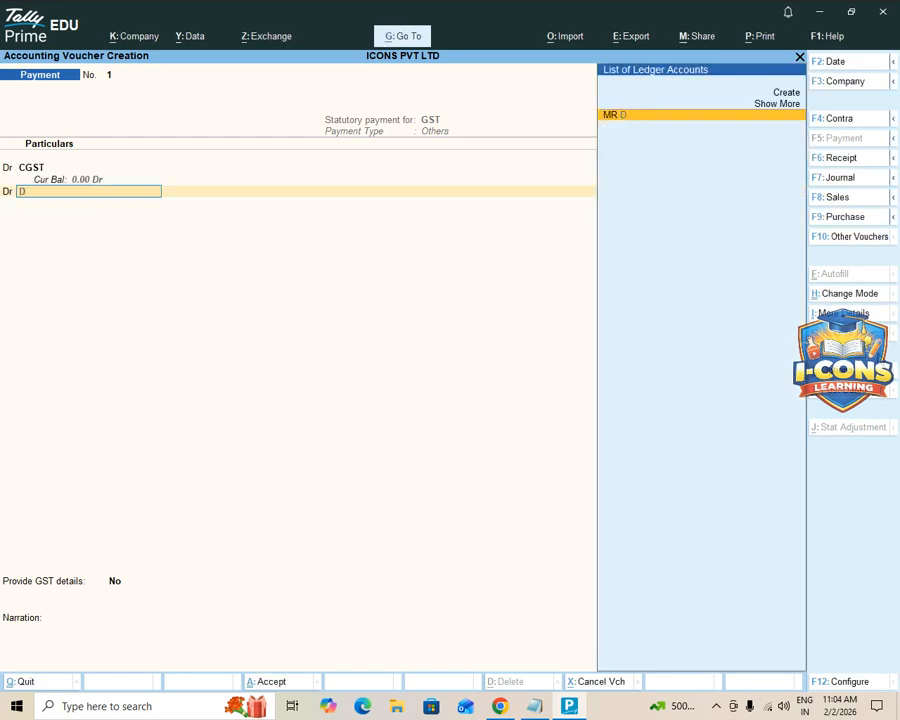
pyautogui.press('BackSpace')
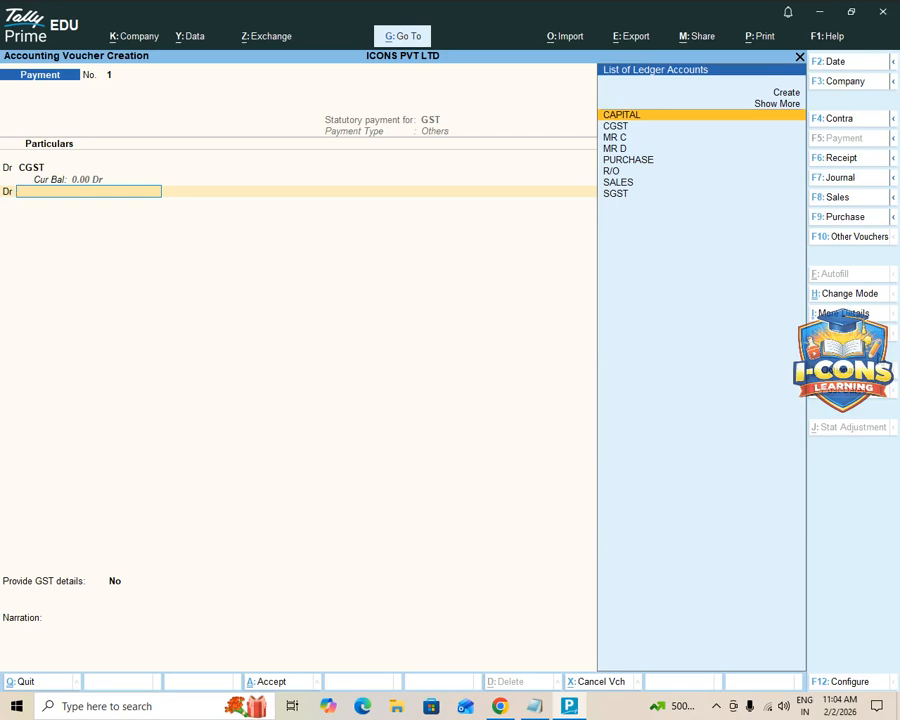
pyautogui.press('Down')
pyautogui.press('Down')
pyautogui.press('Down')
pyautogui.press('Down')
pyautogui.press('Down')
pyautogui.press('Down')
pyautogui.press('Down')
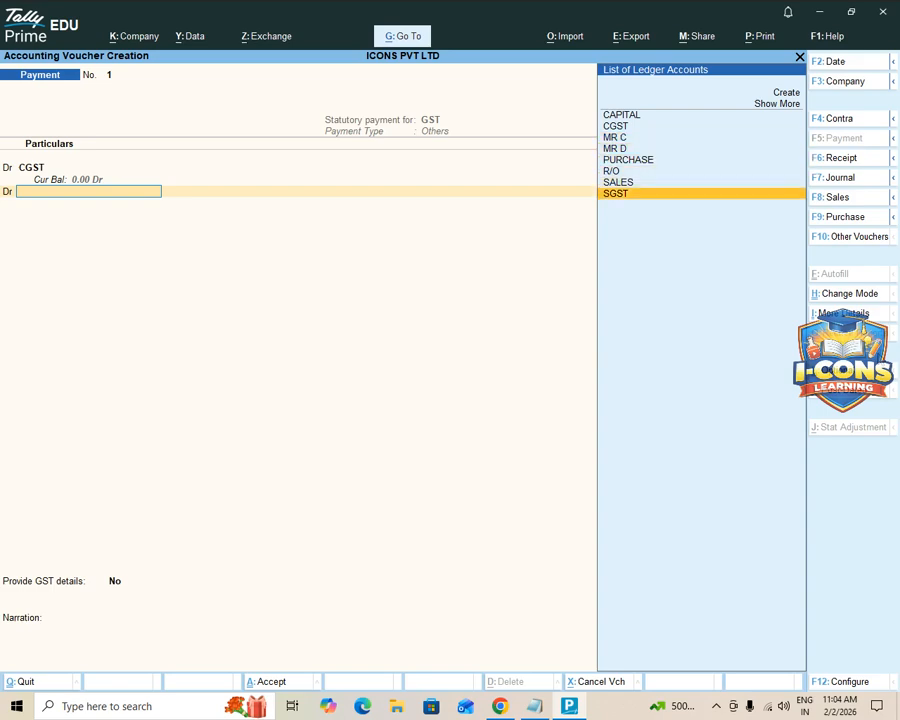
pyautogui.press('Return')
pyautogui.write('125')
pyautogui.press('Return')
pyautogui.press('Return')
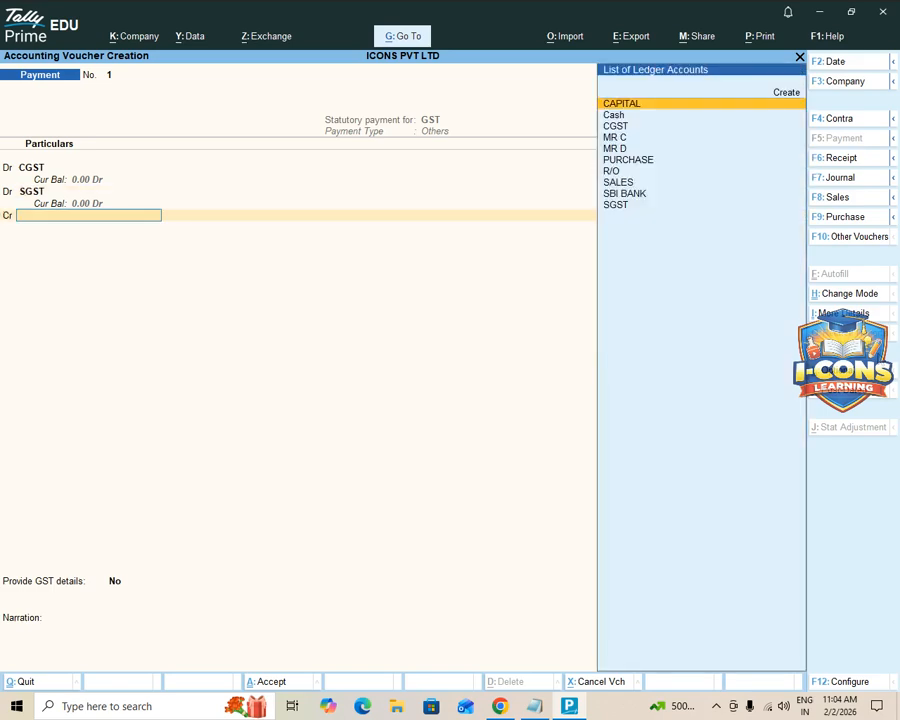
# - Credit SBI BANK with 250 in the Payment voucher
pyautogui.press('Down')
pyautogui.press('Down')
pyautogui.press('Down')
pyautogui.press('Down')
pyautogui.press('Down')
pyautogui.press('Down')
pyautogui.press('Down')
pyautogui.press('Down')
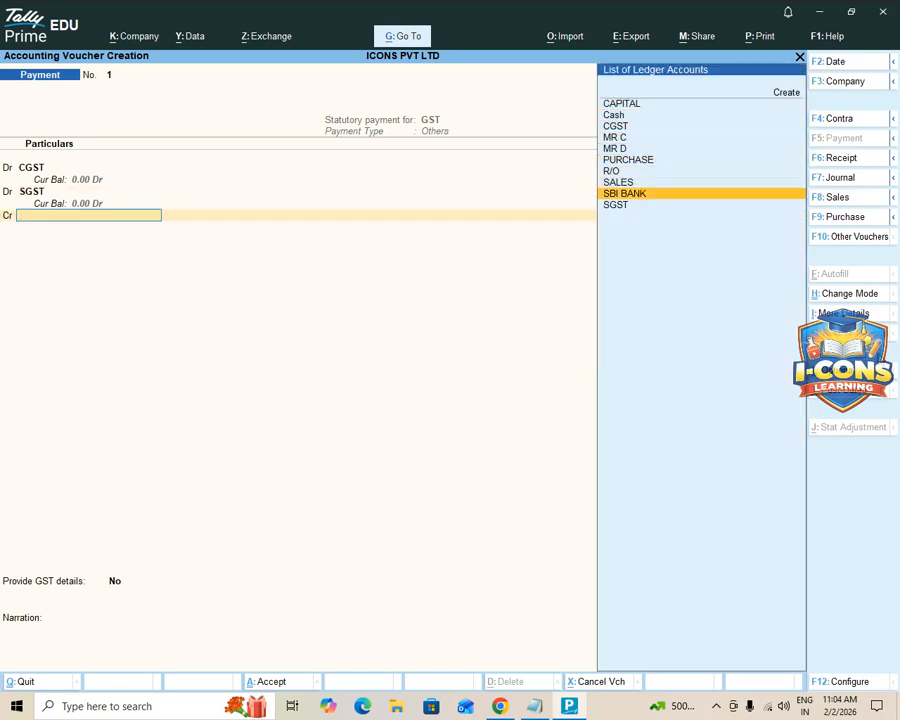
pyautogui.press('Return')
pyautogui.press('Return')
pyautogui.press('Return')
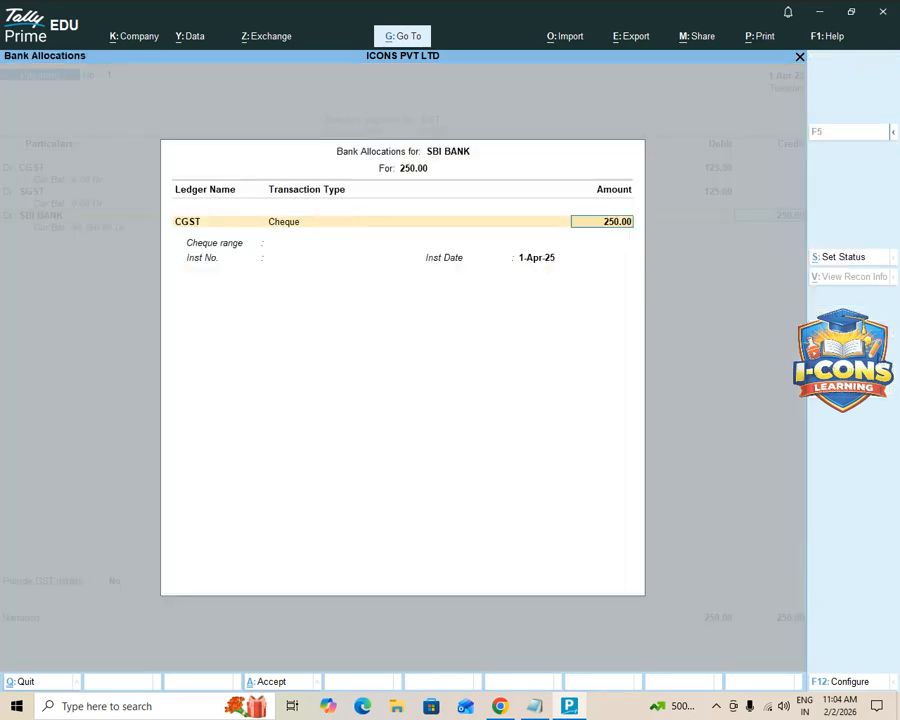
# - Complete the SBI BANK allocation as a Cheque with instrument number 121212
pyautogui.press('Return')
pyautogui.write('121212')
pyautogui.press('Return')
pyautogui.press('Return')
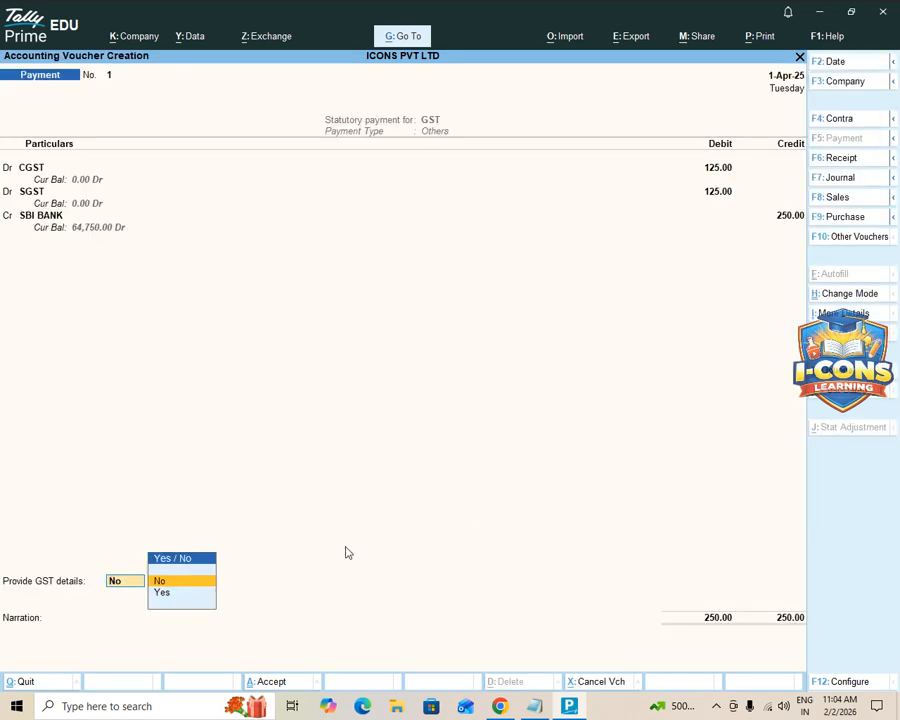
# - Set the voucher to provide GST details and choose NEFT/RTGS as the mode of payment in the bank details
pyautogui.press('Down')
pyautogui.press('Return')
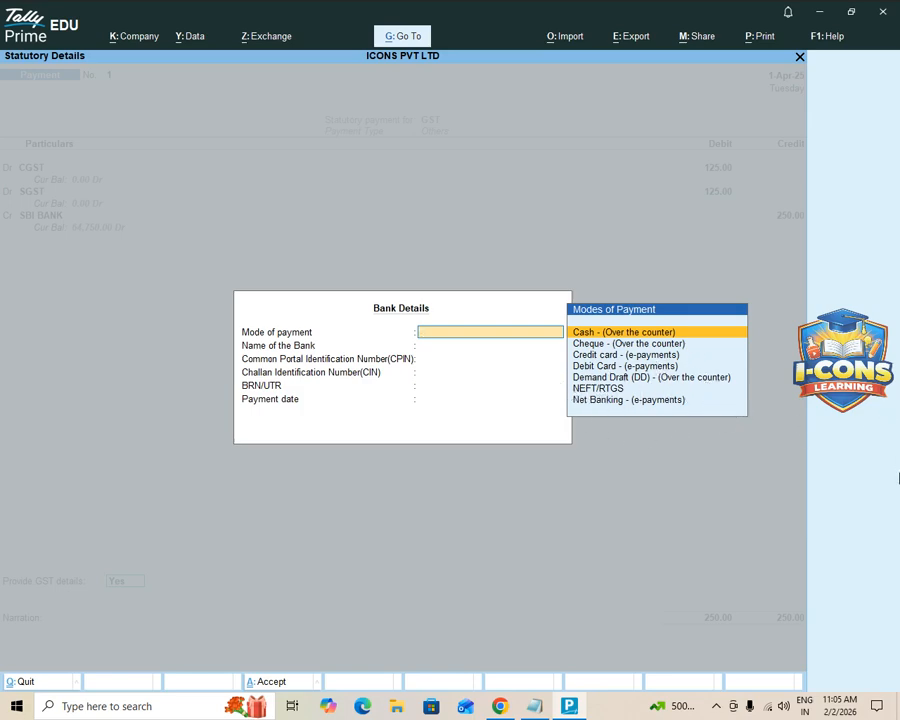
pyautogui.press('Down')
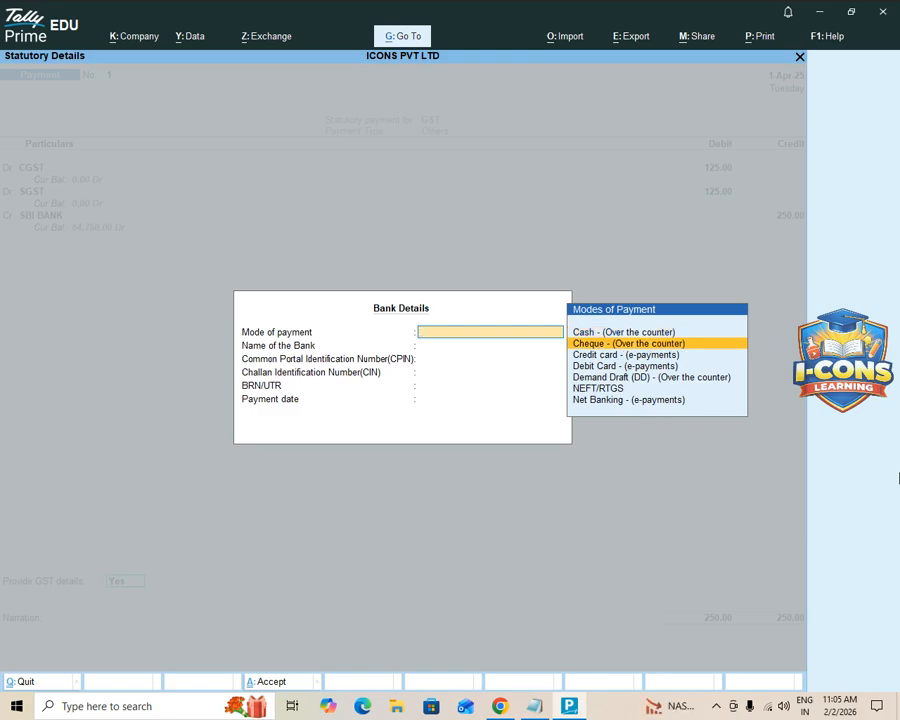
pyautogui.press('Down')
pyautogui.press('Down')
pyautogui.press('Down')
pyautogui.press('Down')
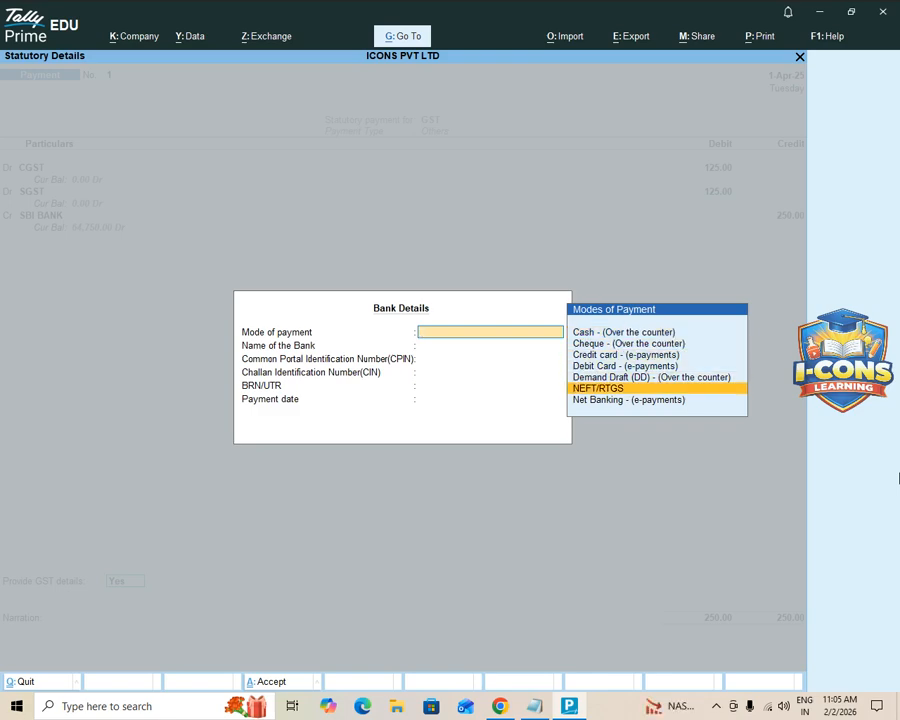
pyautogui.press('Return')
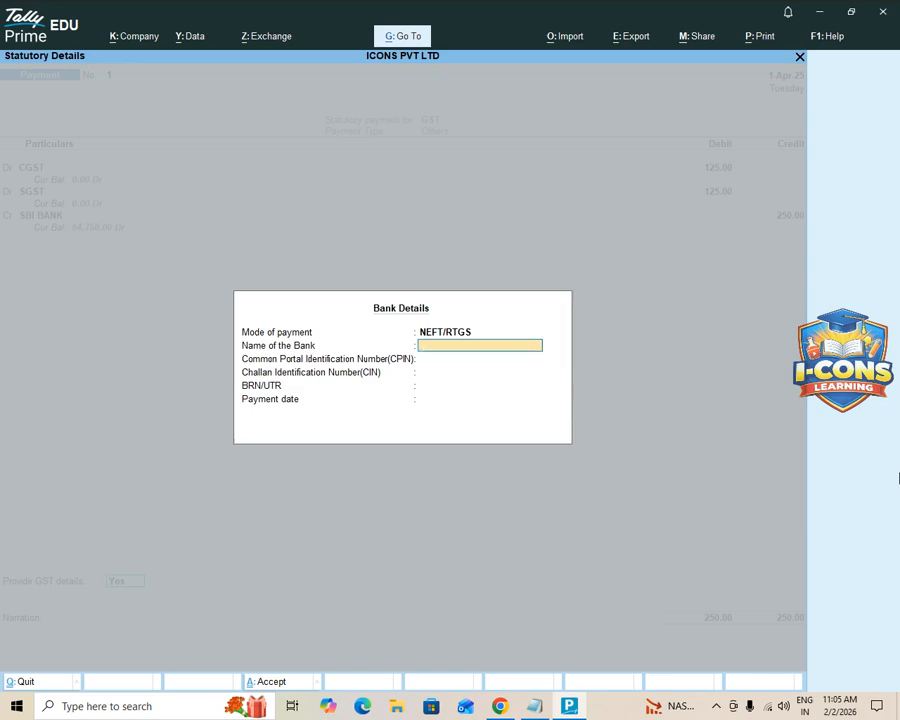
# - Leave the remaining bank details and the narration blank, save the Payment voucher, and return to the Gateway of Tally
pyautogui.press('Return')
pyautogui.press('Return')
pyautogui.press('Return')
pyautogui.press('Return')
pyautogui.press('Return')
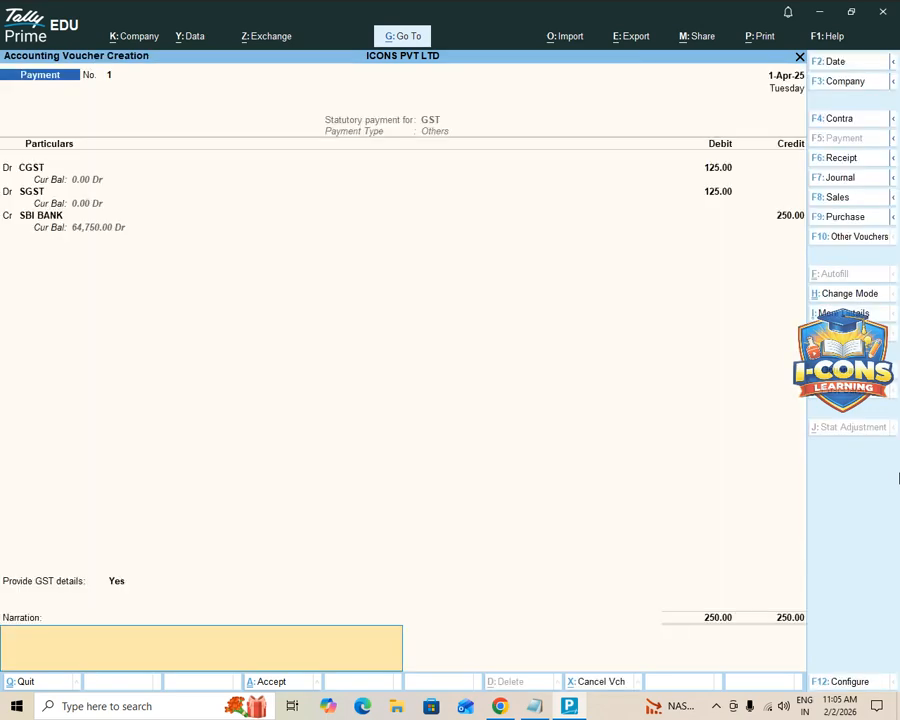
pyautogui.press('Return')
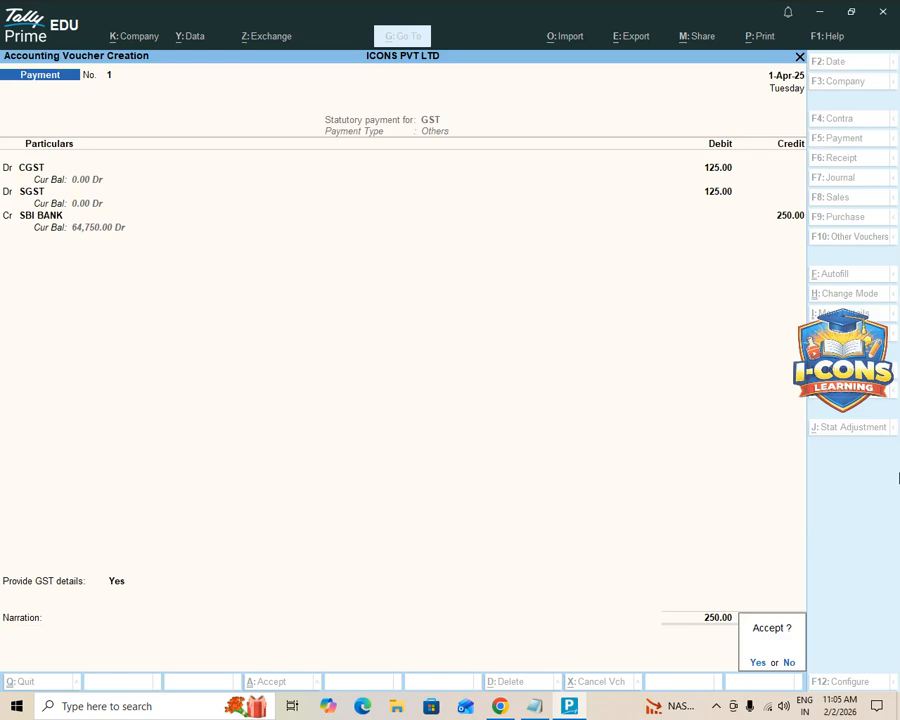
pyautogui.press('Return')
pyautogui.press('Escape')
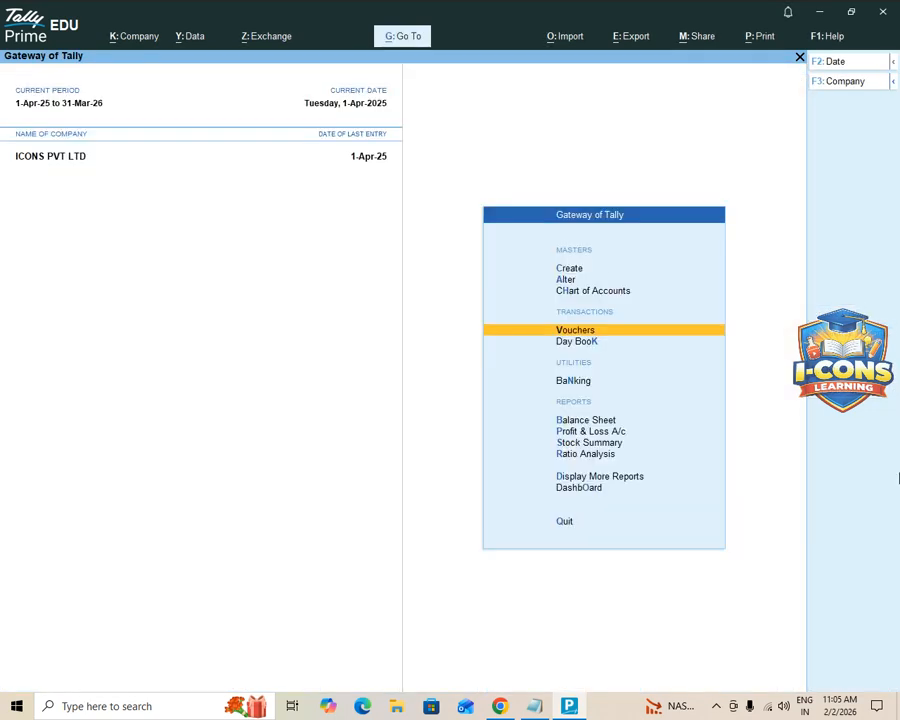
# - Examine Duties & Taxes under Current Liabilities in the detailed Balance Sheet, and return to the Gateway of Tally
pyautogui.press('Down')
pyautogui.press('Down')
pyautogui.press('Down')
pyautogui.press('Down')
pyautogui.press('Up')
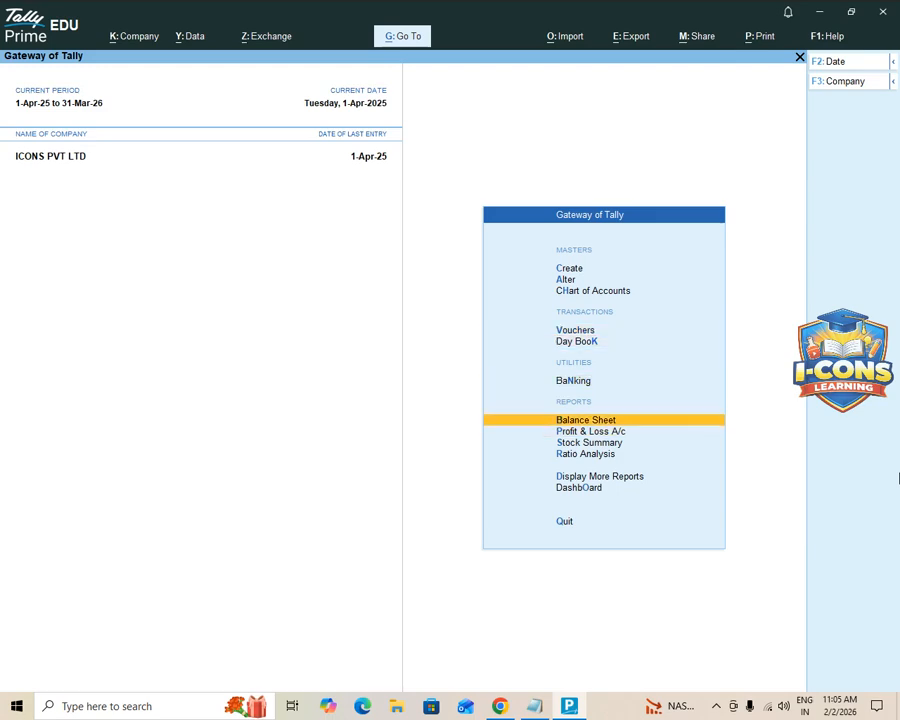
pyautogui.press('Return')
pyautogui.hotkey('alt', 'F5')
pyautogui.press('Down')
pyautogui.press('Down')
pyautogui.press('Down')
pyautogui.press('Down')
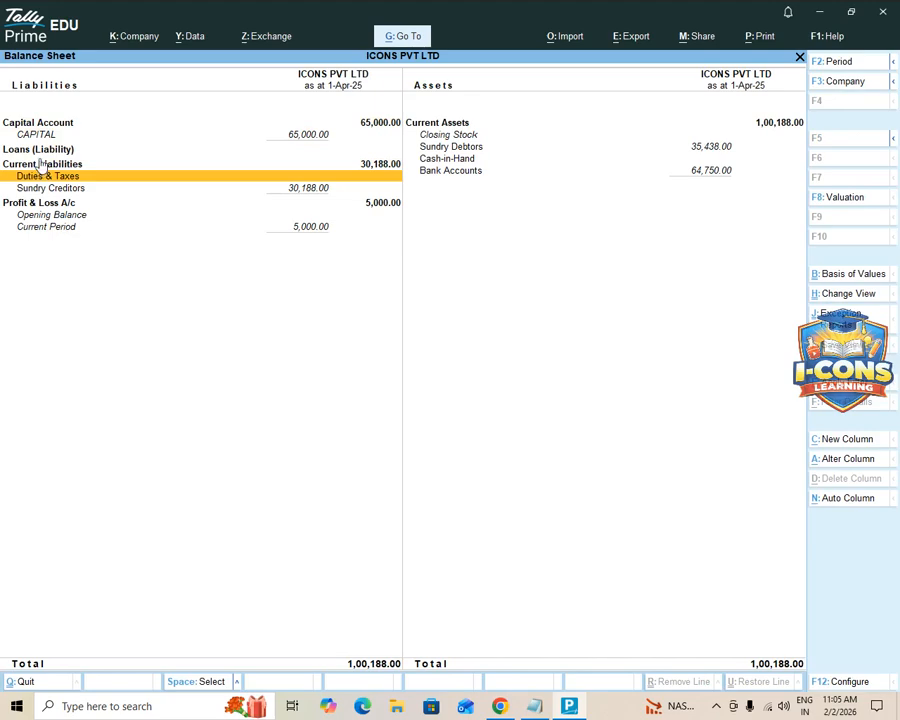
pyautogui.press('Escape')
pyautogui.press('Escape')
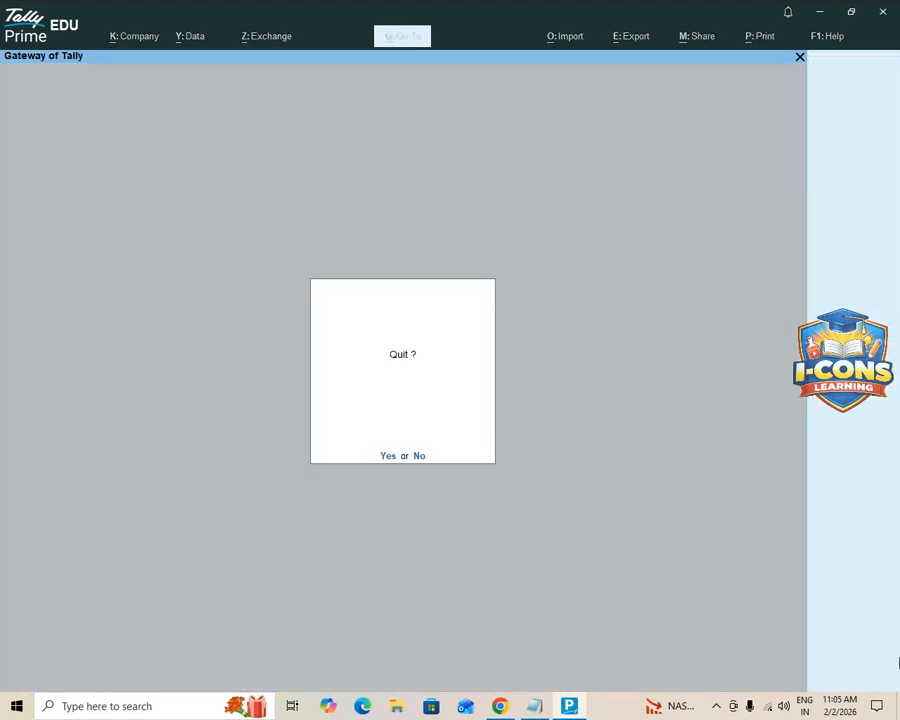
pyautogui.press('Escape')
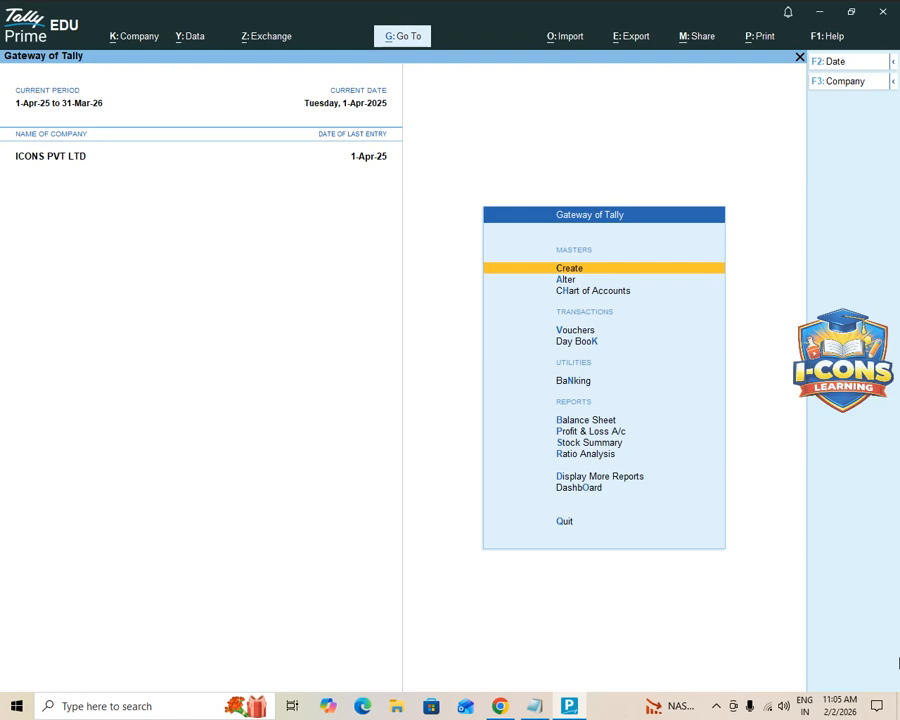